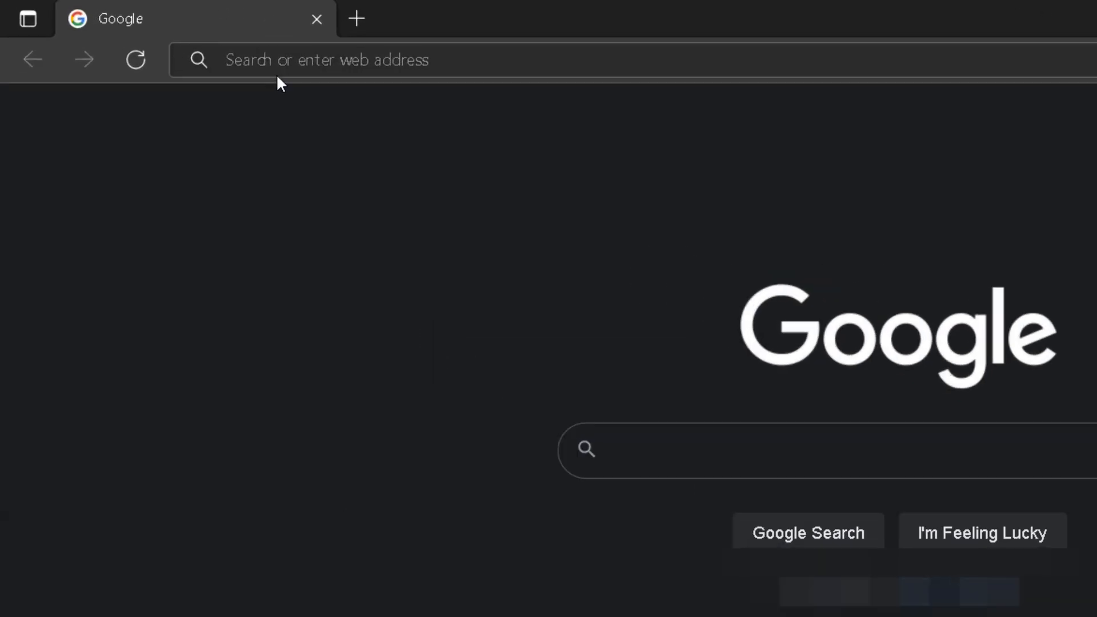
left_click(281, 60)
type("www.github")
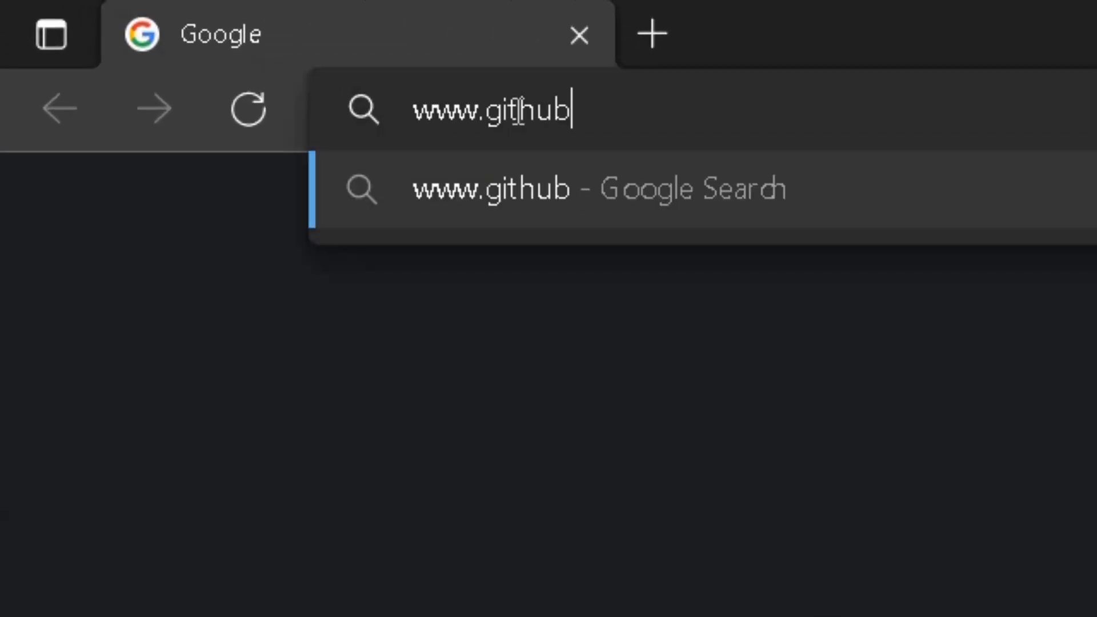
type(".com/ray-cast")
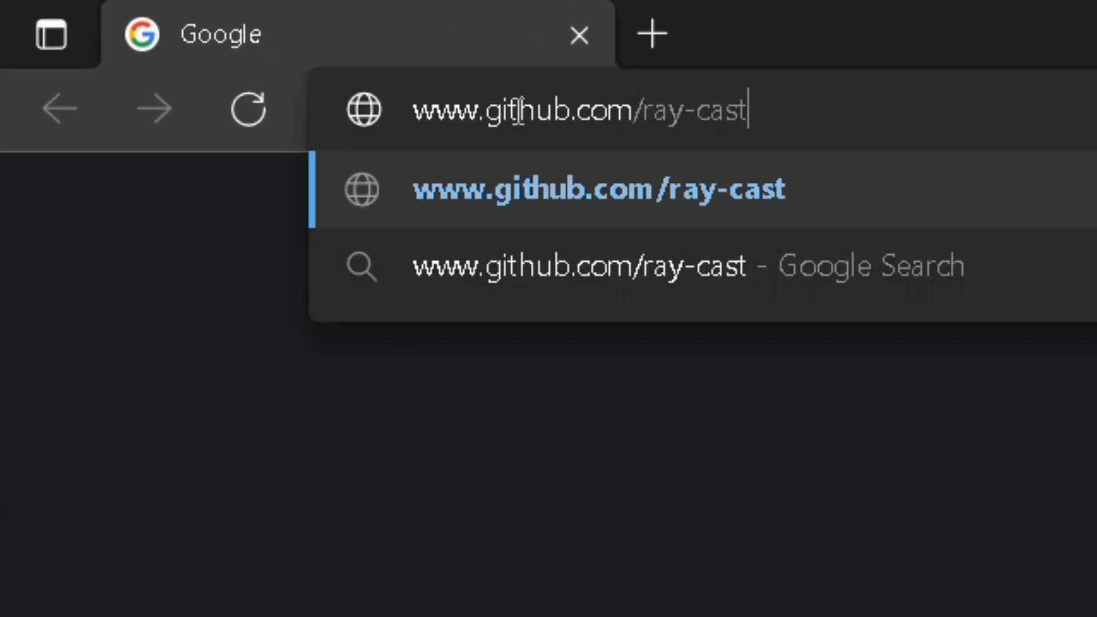
type("/ray-mmd/release")
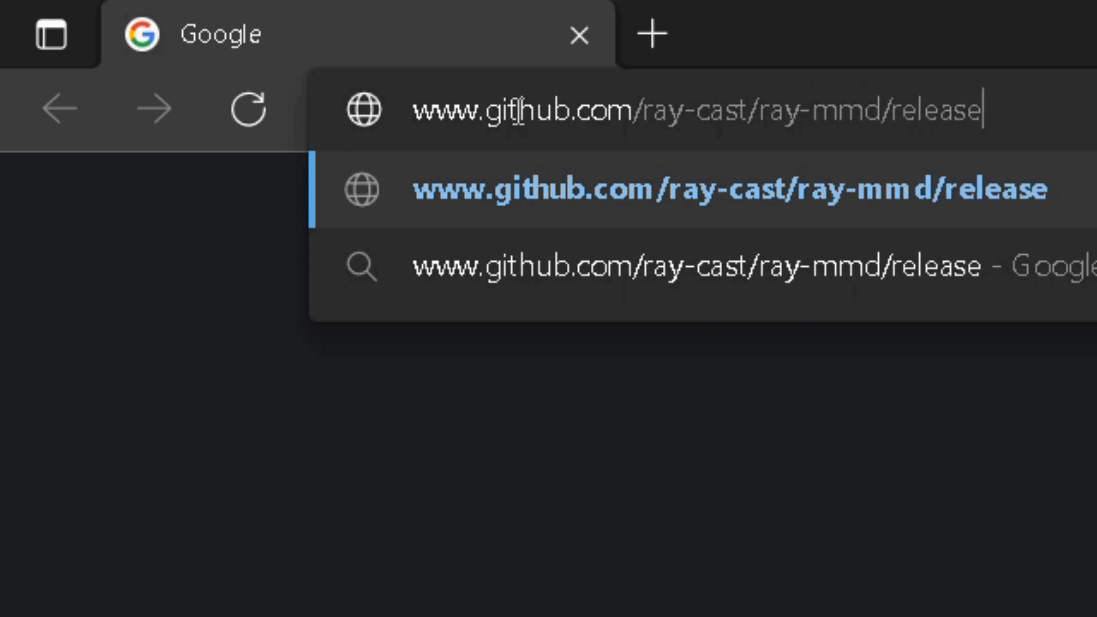
type("s")
key("Return")
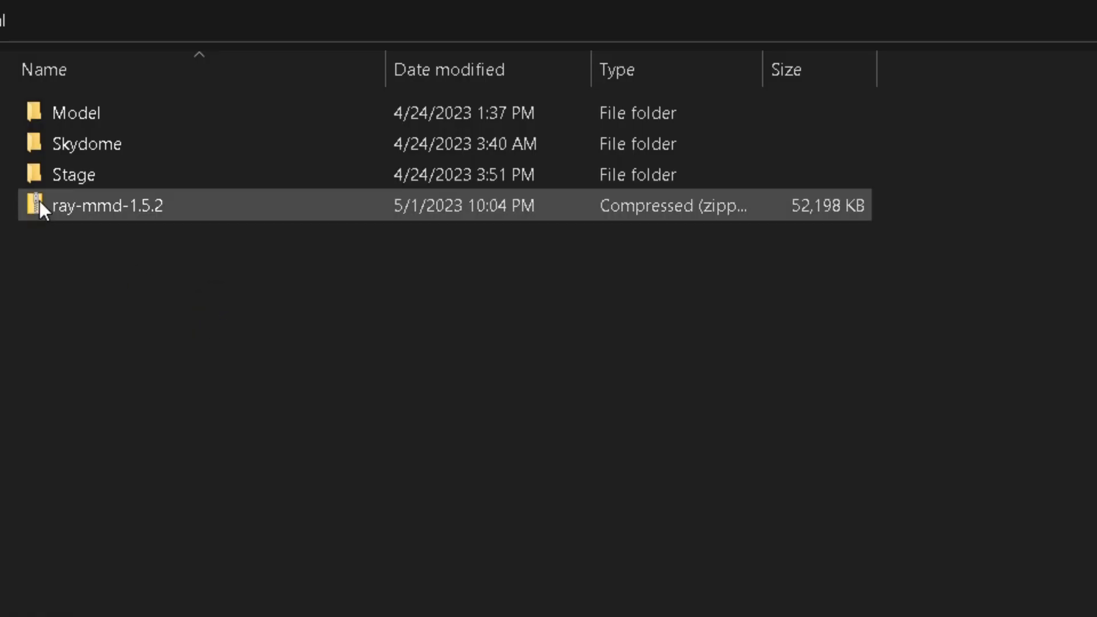
Extract the ray-mmd-1.5.2 archive into its current folder and open the extracted ray-mmd-1.5.2 folder.
right_click(64, 205)
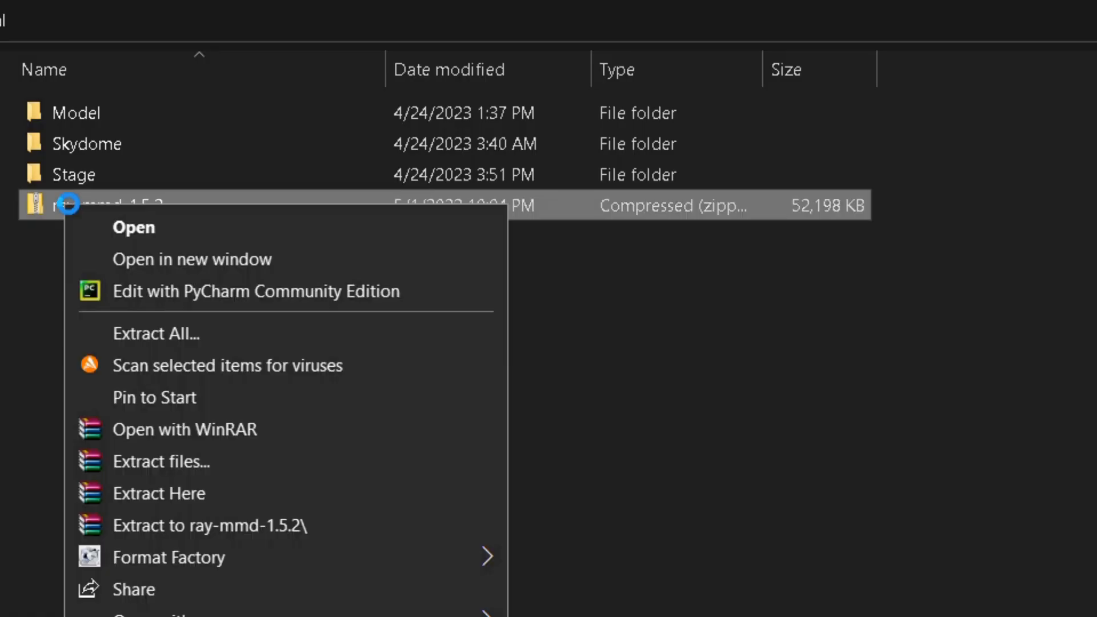
left_click(156, 493)
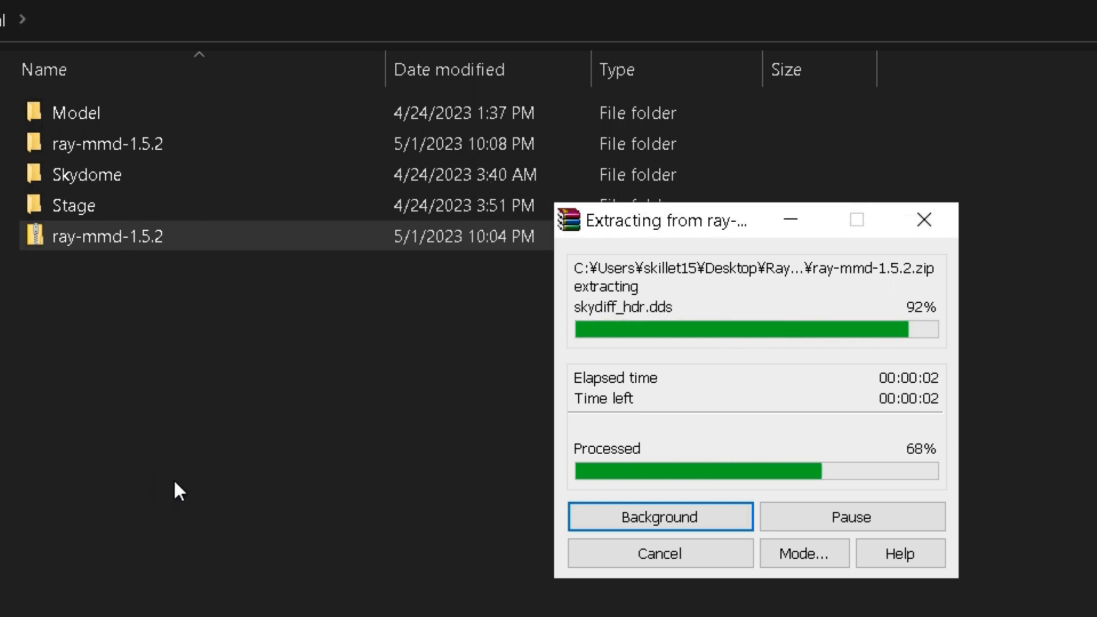
double_click(111, 141)
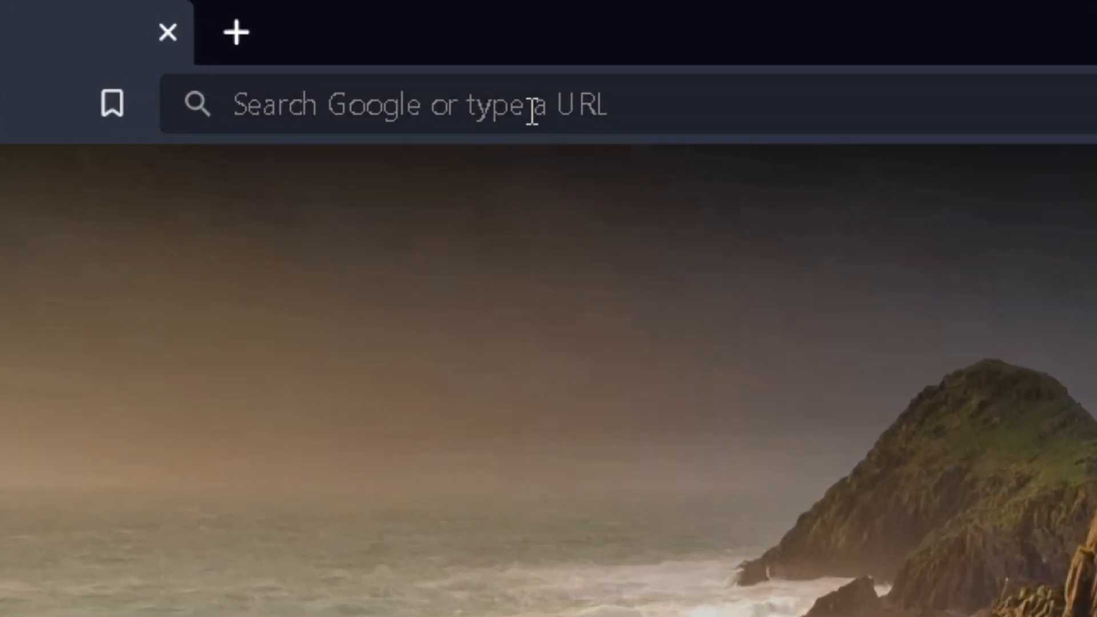
left_click(286, 37)
type("w")
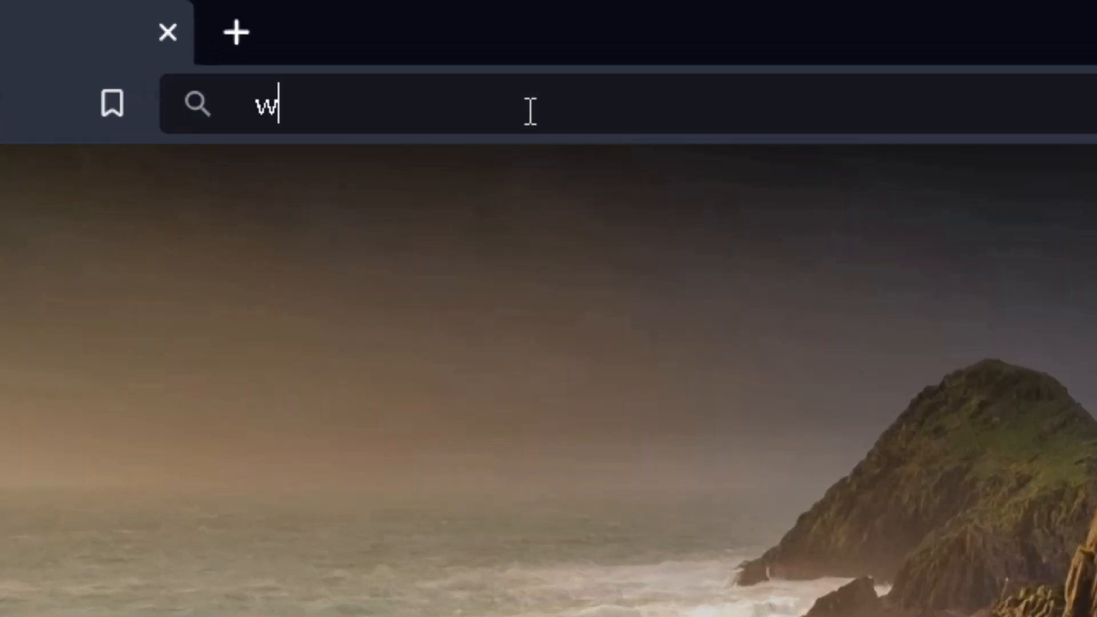
type("ww.github.com/")
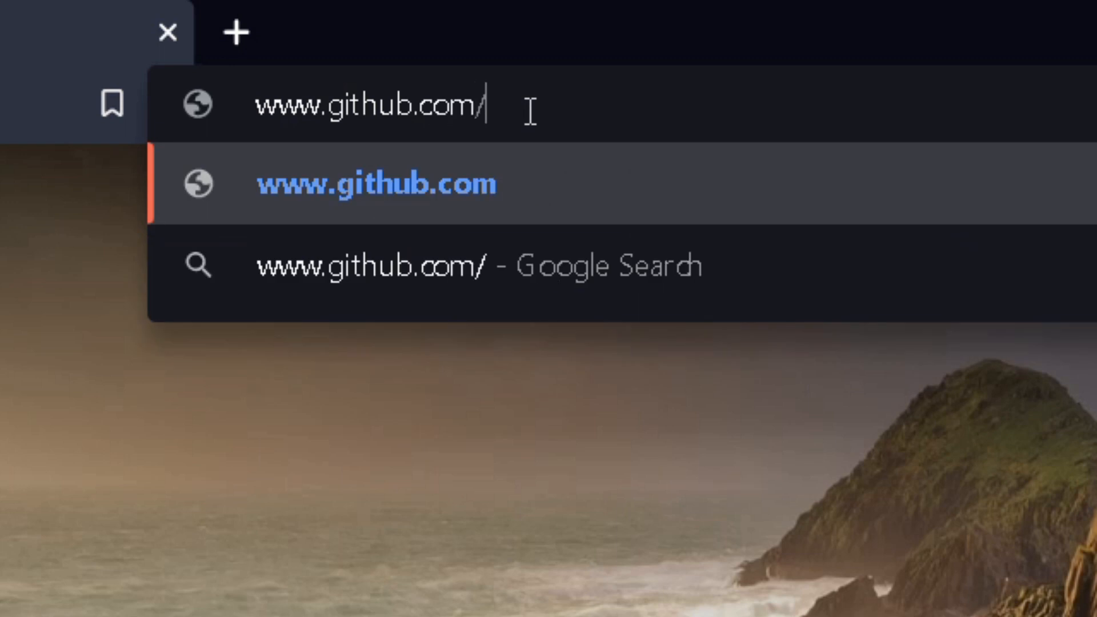
type("mikumikushaders/opticalflares")
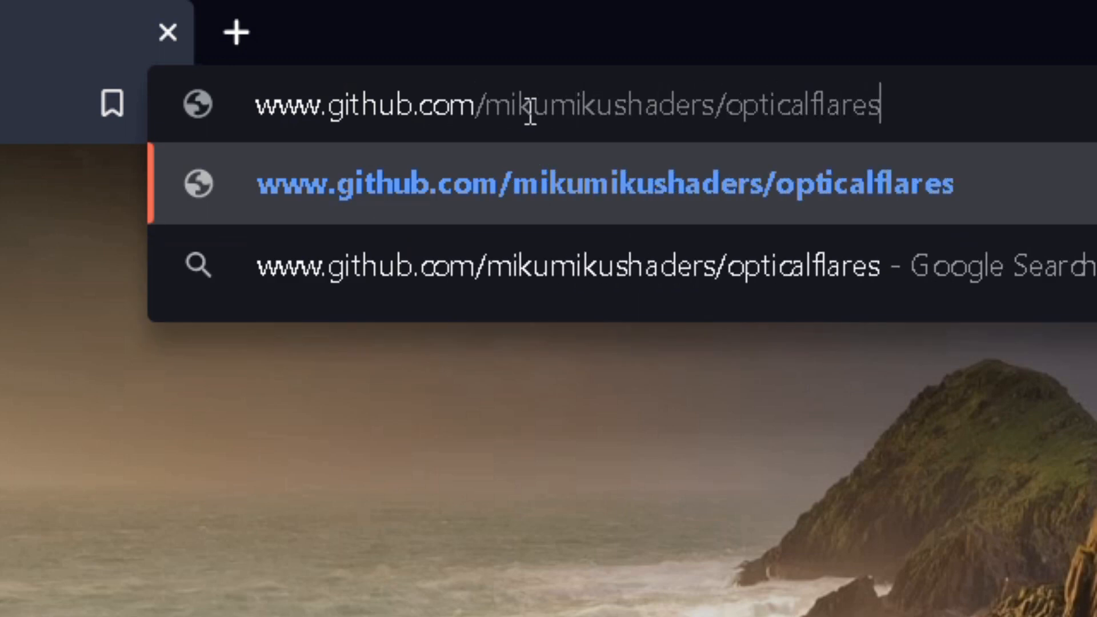
key("Return")
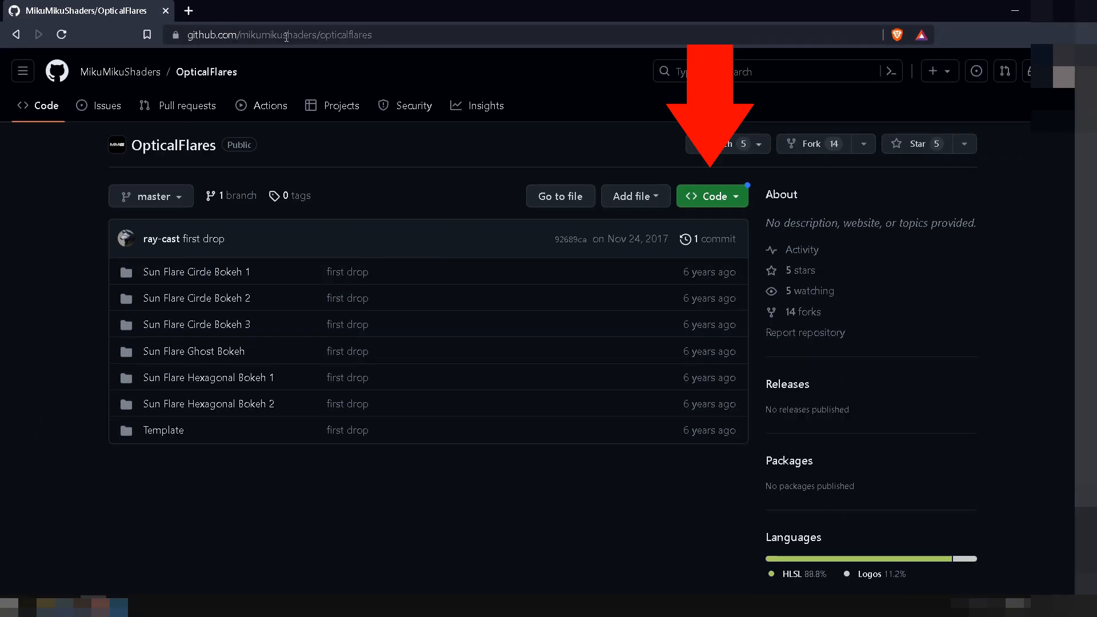
left_click(1028, 310)
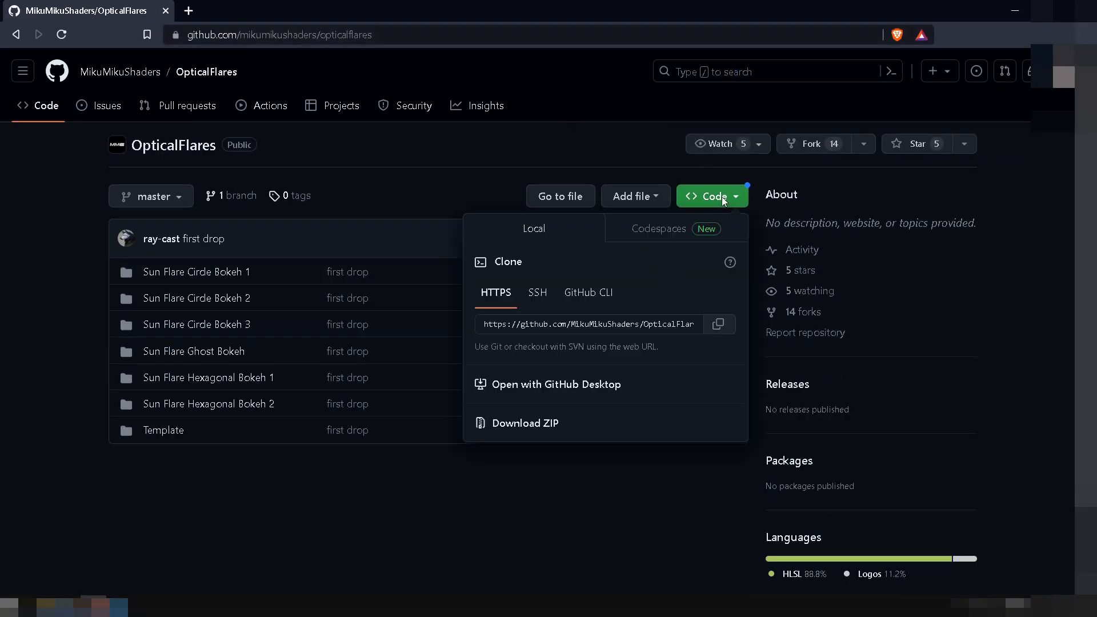
left_click(557, 423)
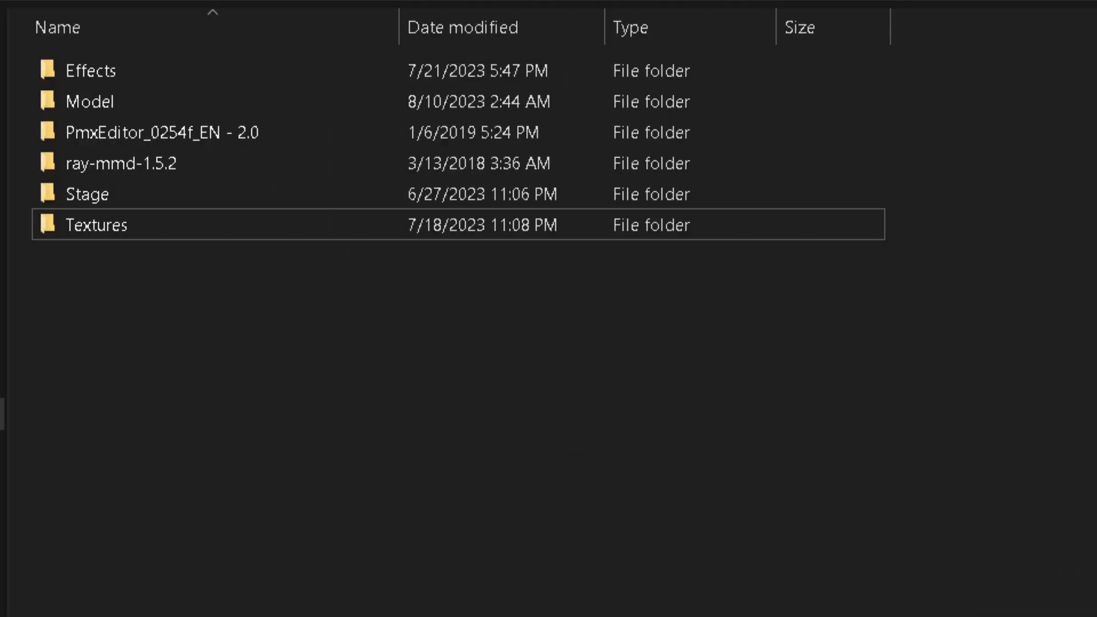
Extract the OpticalFlares-master archive inside the Extension folder of ray-mmd-1.5.2 and open the extracted folder.
double_click(214, 174)
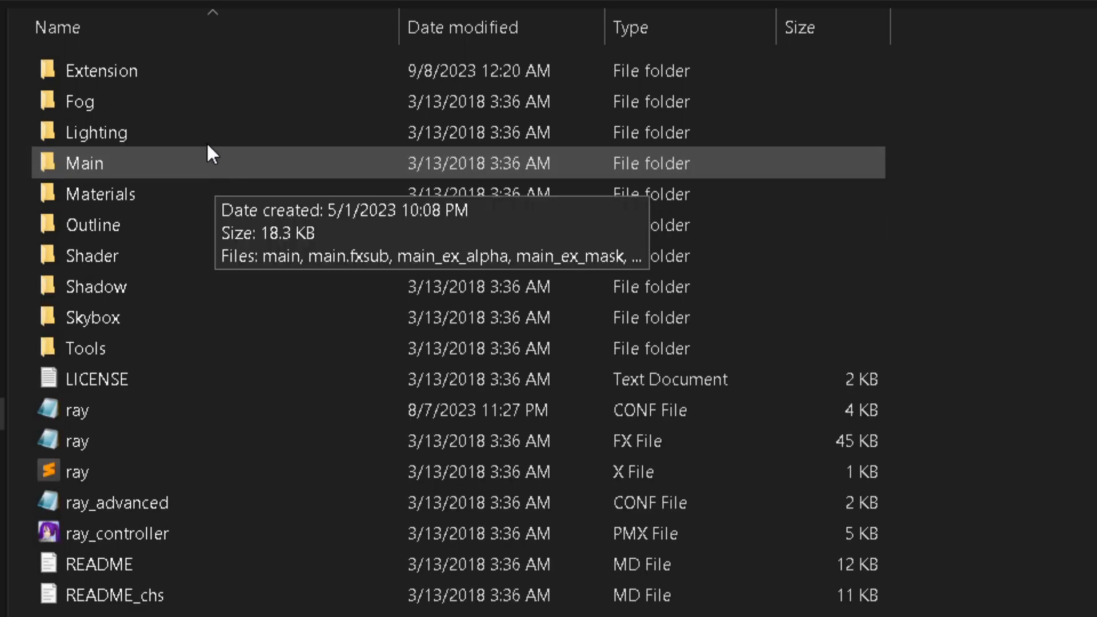
double_click(199, 81)
right_click(152, 340)
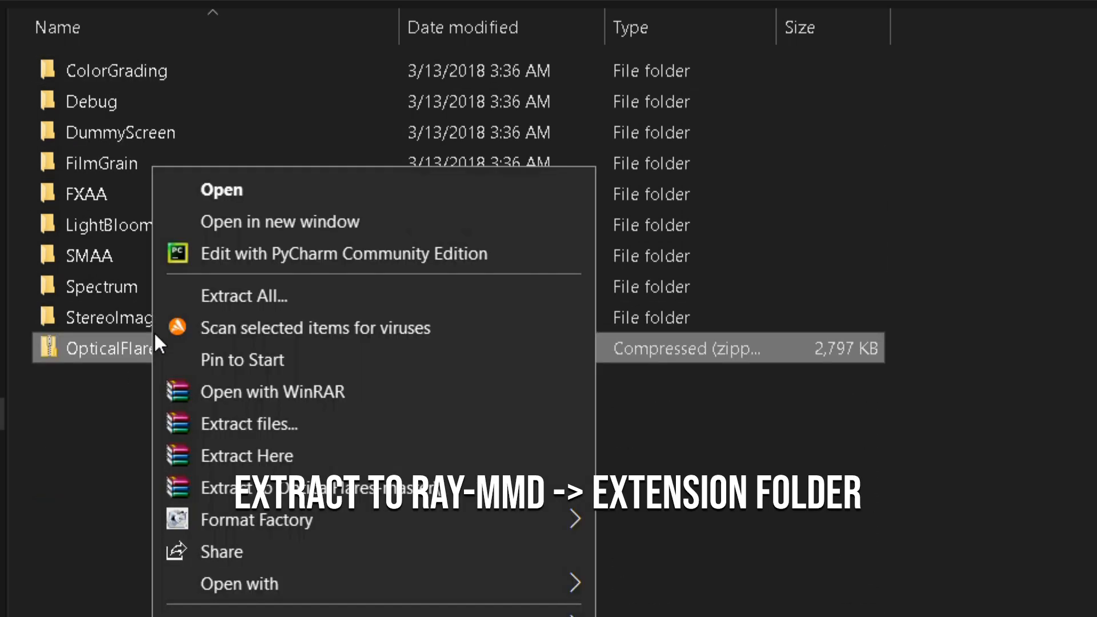
left_click(214, 451)
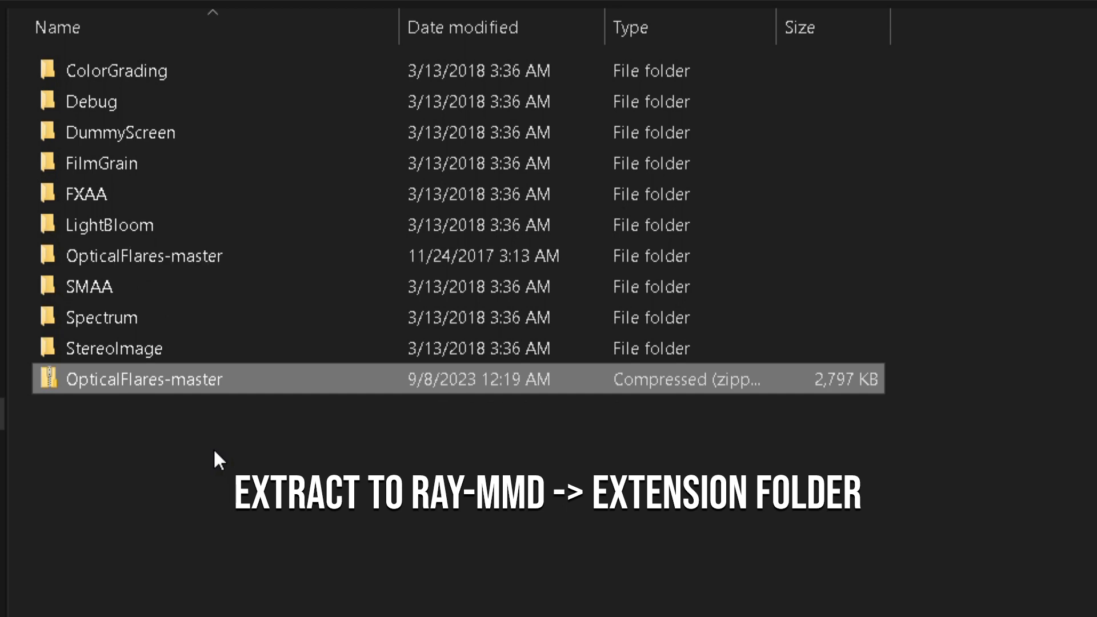
double_click(197, 258)
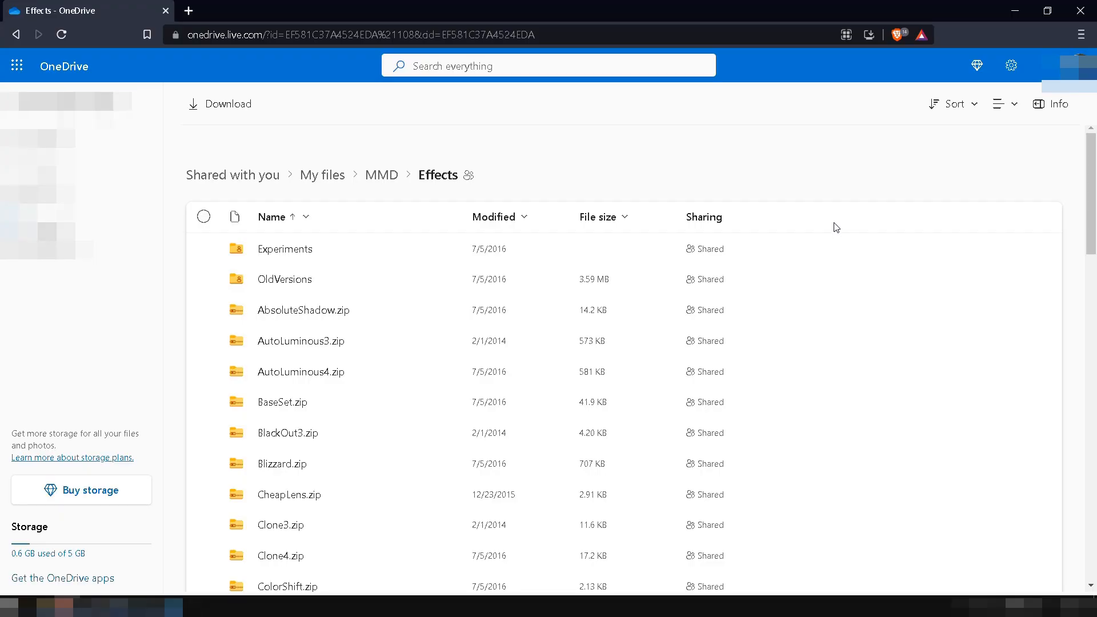
Open Diffusion7.zip from the shared MMD Effects folder on OneDrive.
scroll(756, 238, "down", 5)
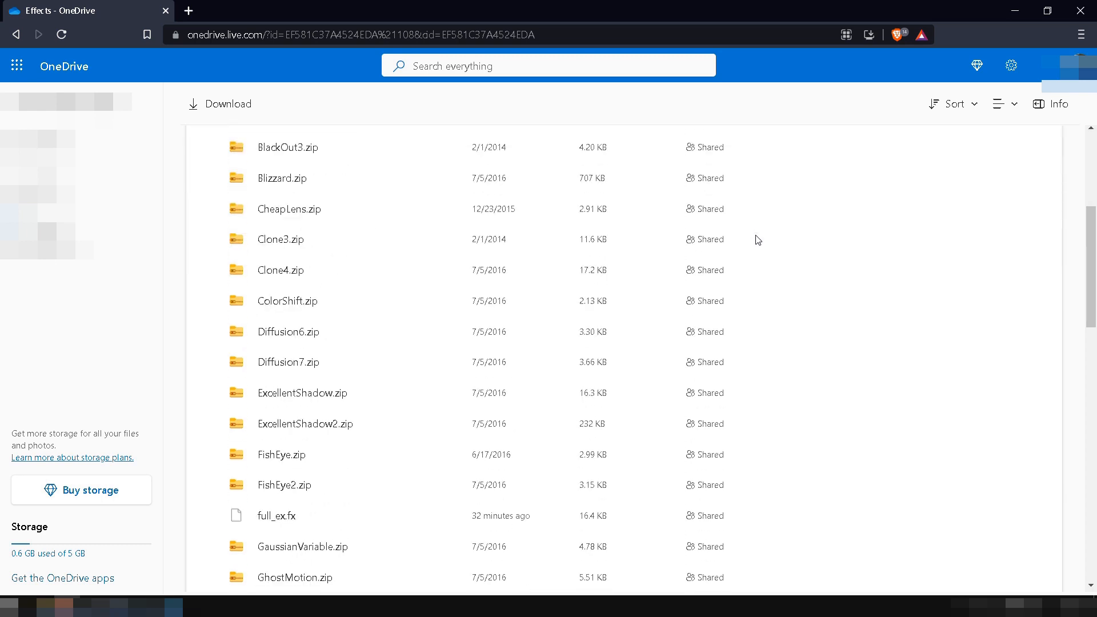
left_click(281, 369)
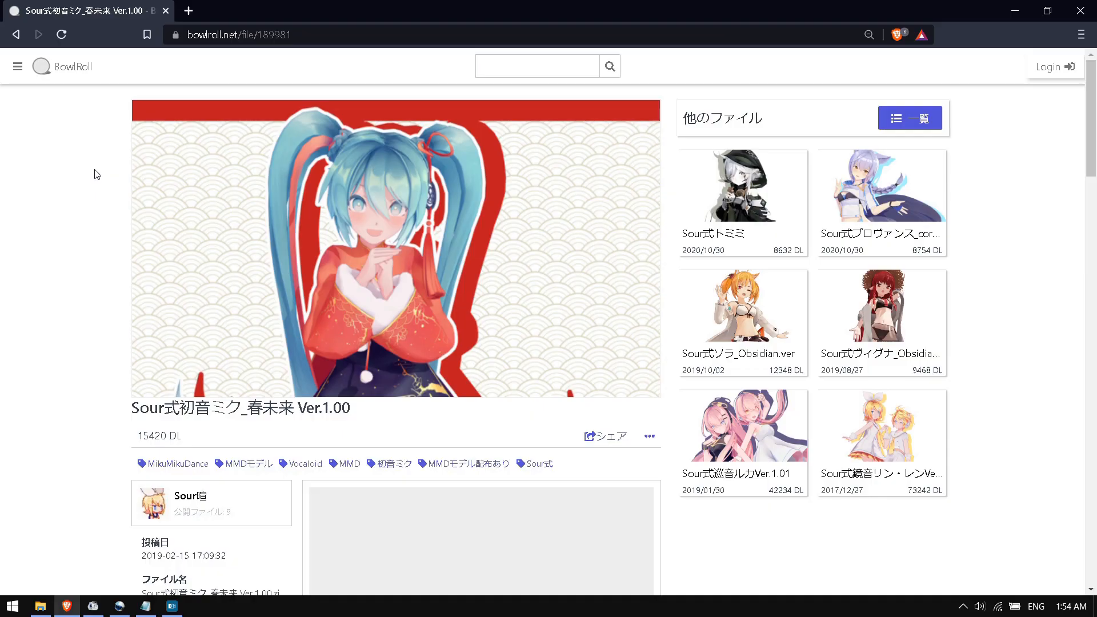
Look through the BowlRoll download pages of the Sour式初音ミク_春未来 Ver.1.00 model and the stage08-鹤·月·台 stage.
scroll(97, 174, "down", 9)
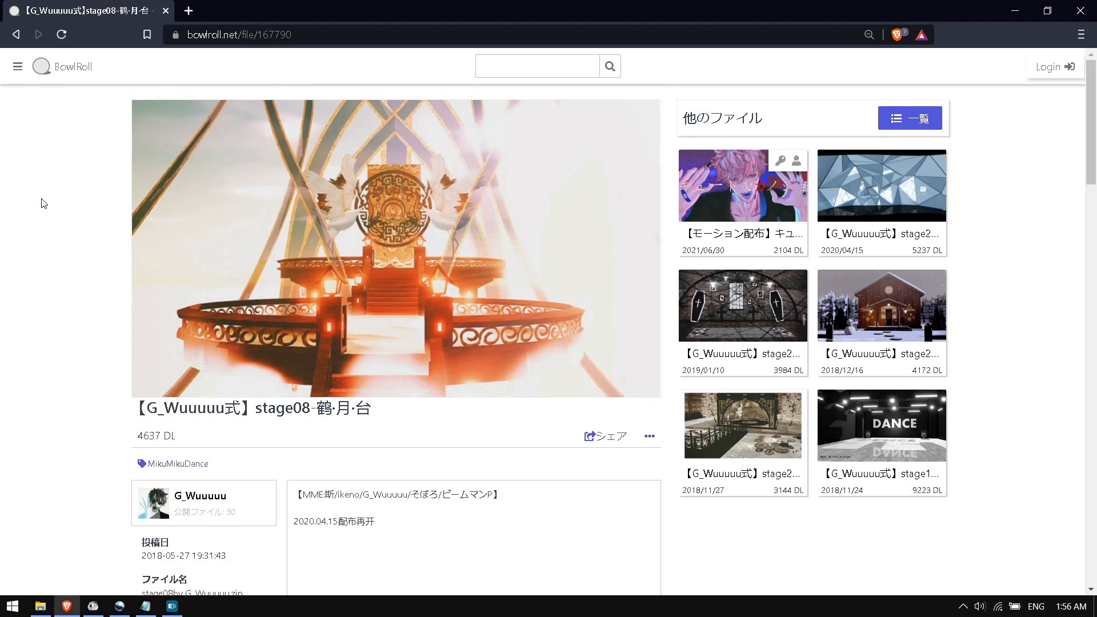
scroll(41, 201, "down", 9)
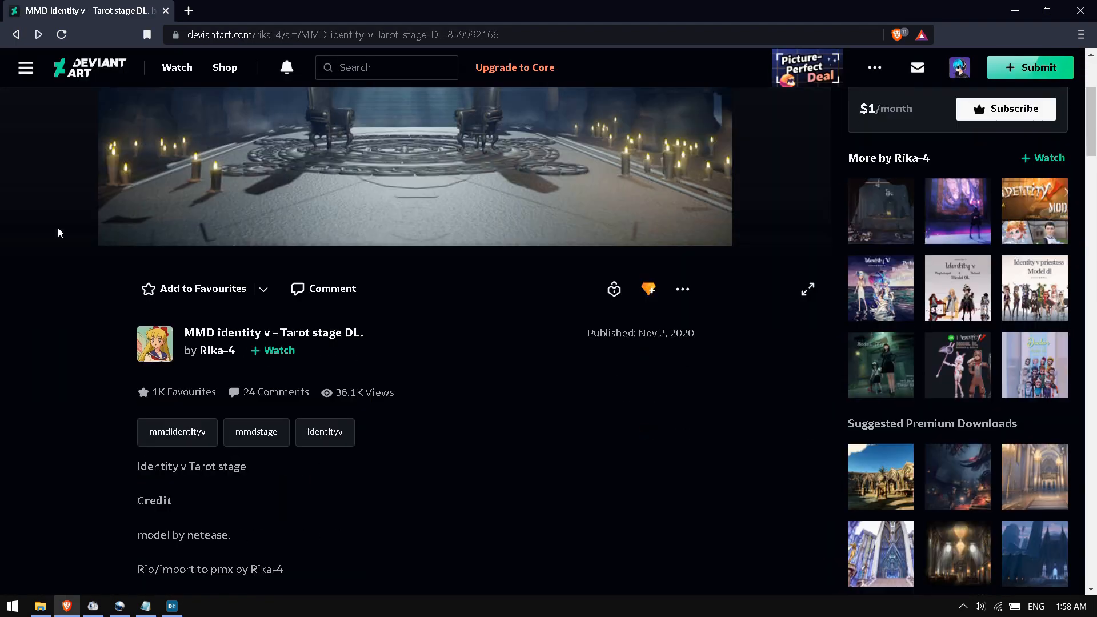
Follow the MediaFire download link of the MMD identity v Tarot stage and go through the stage19-练习室 download page on BowlRoll.
scroll(57, 227, "down", 4)
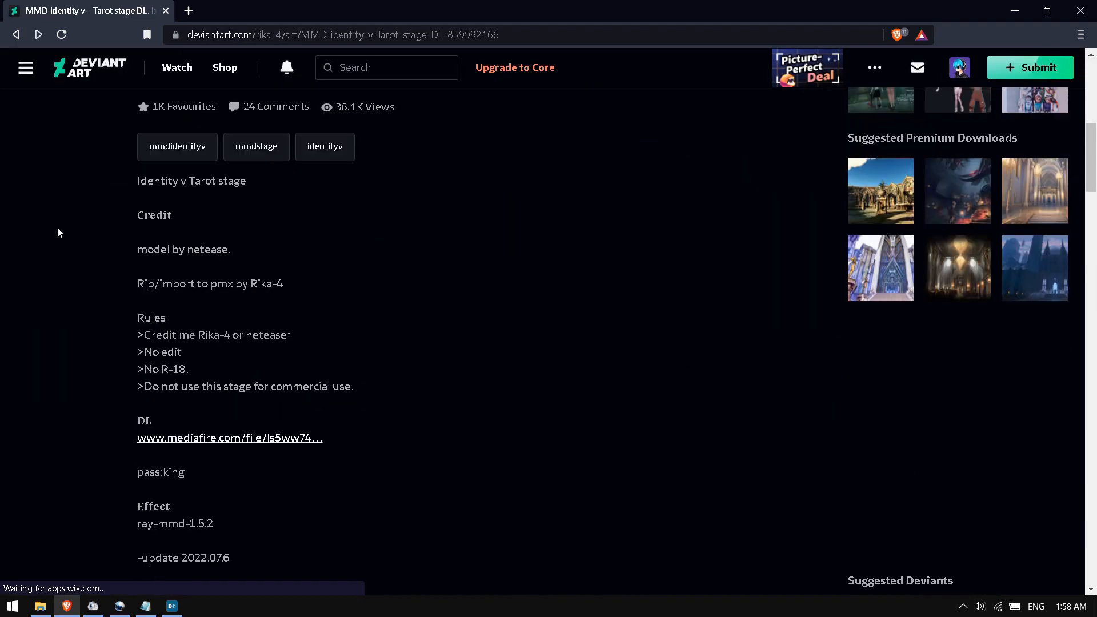
left_click(164, 439)
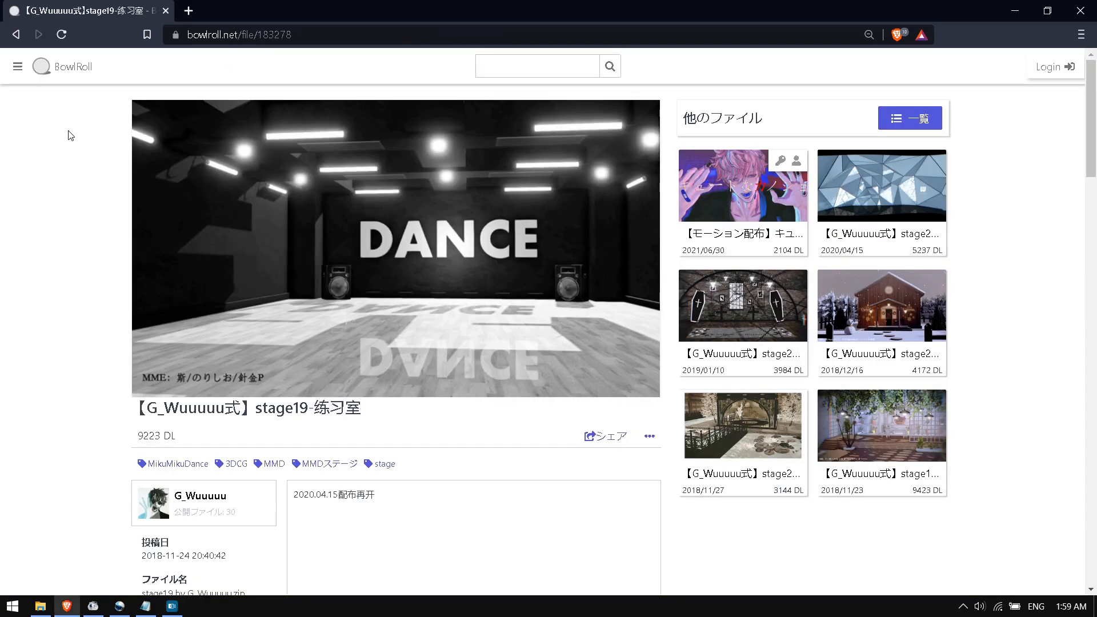
scroll(70, 135, "down", 8)
left_click(407, 398)
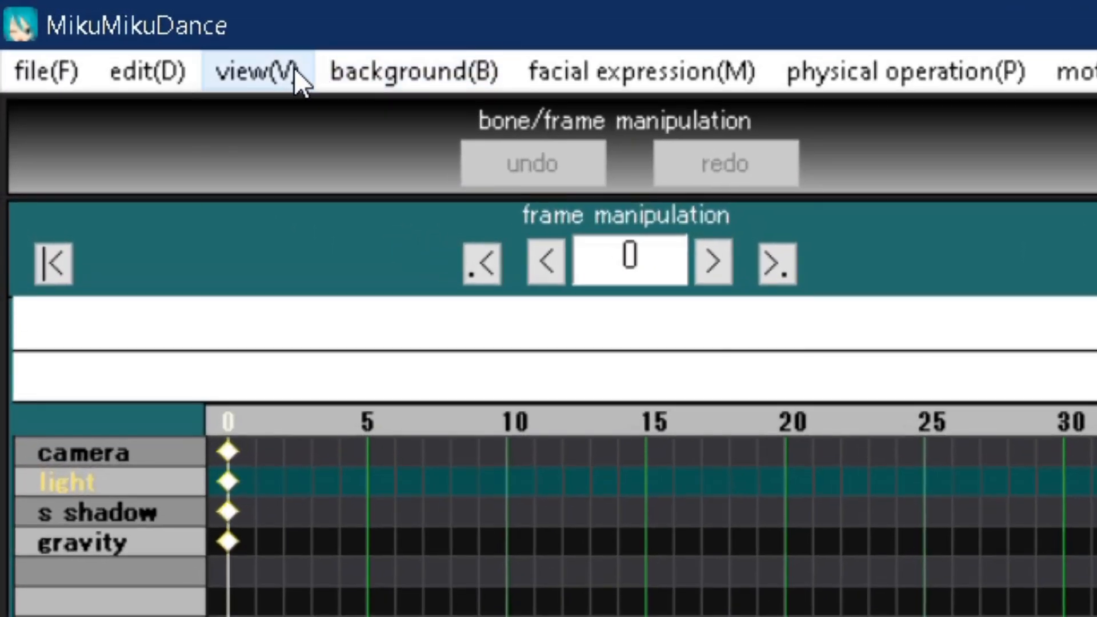
In MikuMikuDance, turn off the coordinate axis, the ground shadow and the transparent ground shadow.
left_click(88, 24)
left_click(363, 412)
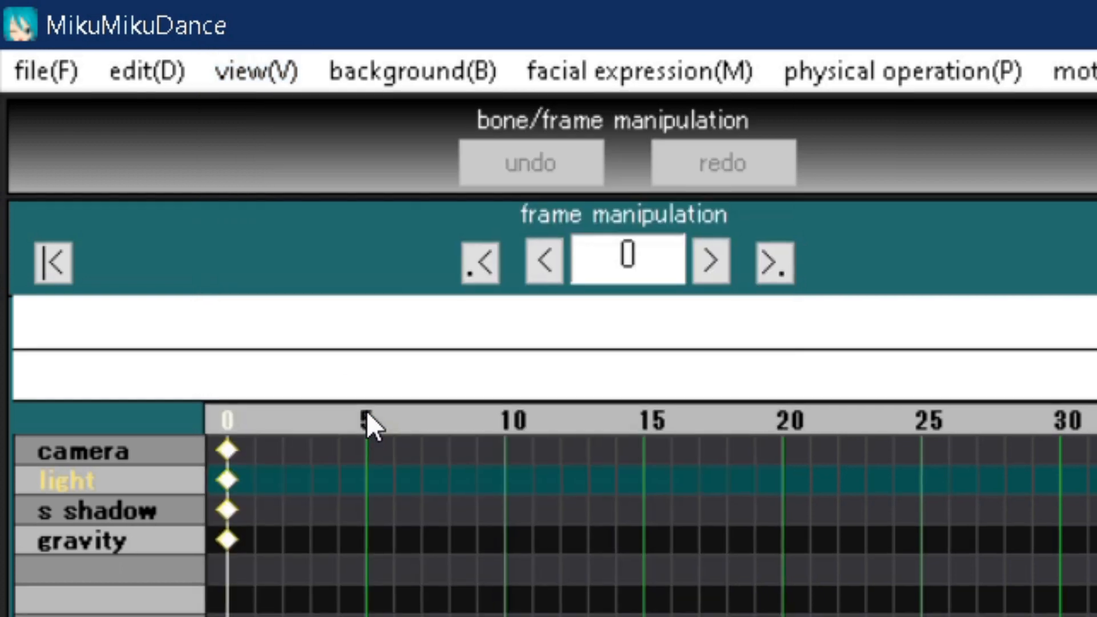
left_click(273, 69)
left_click(347, 451)
left_click(278, 80)
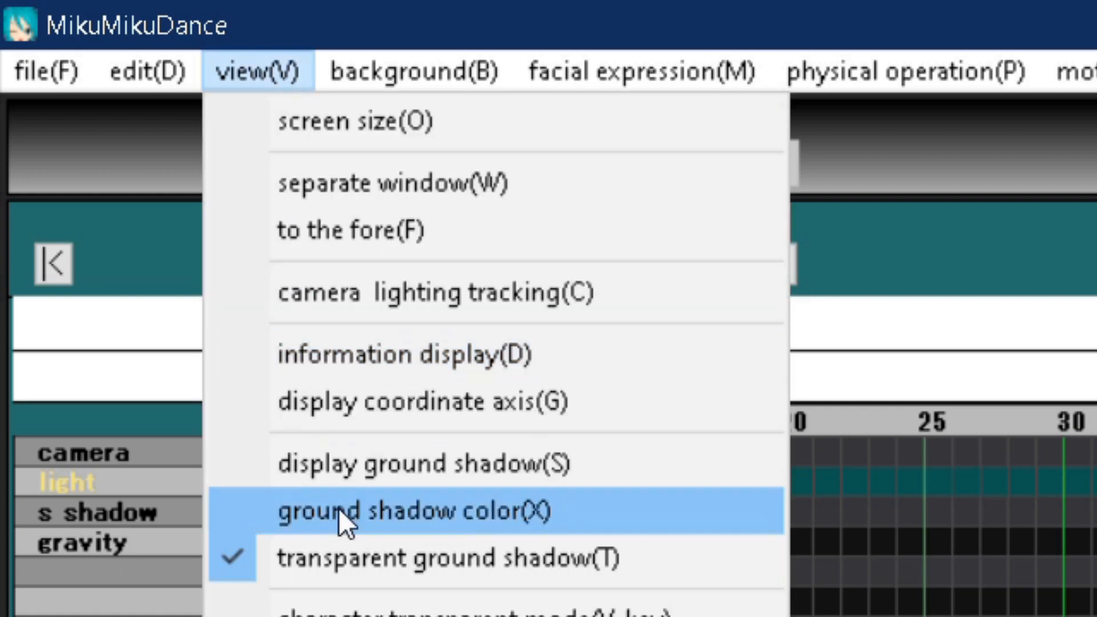
left_click(358, 553)
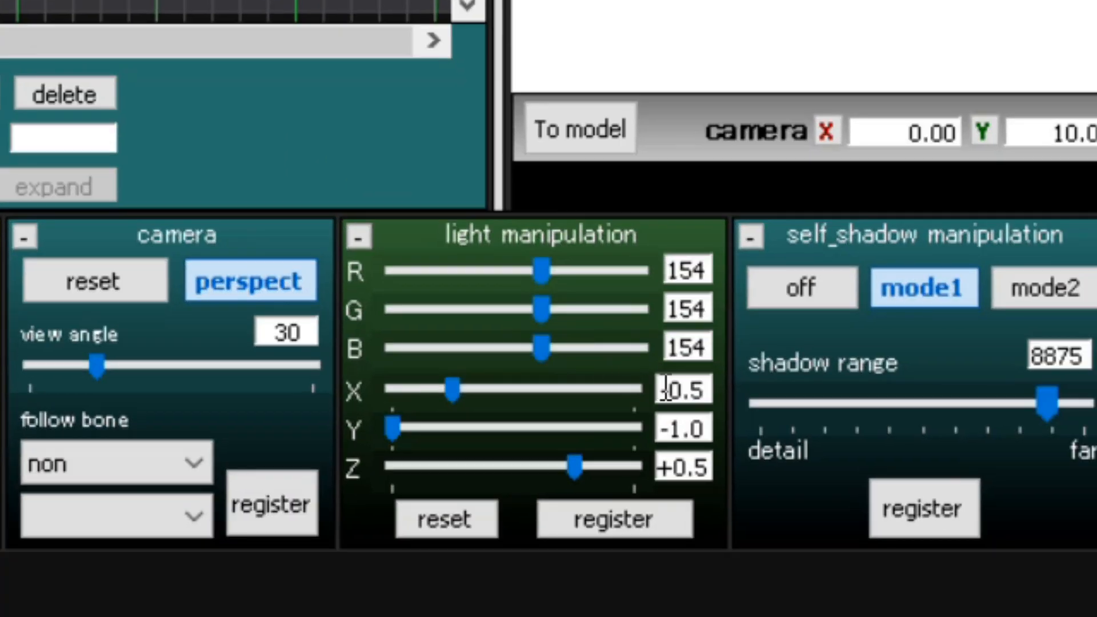
Set the light direction to X 0.5, Y -0.3 and Z +0.7 and register it at frame 0.
key("Return")
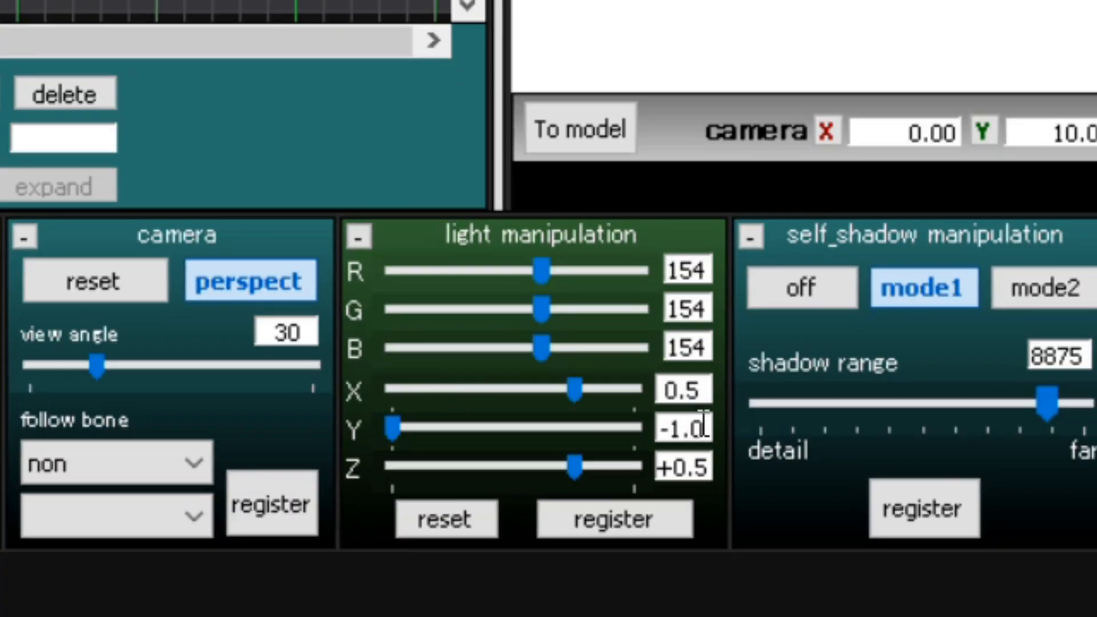
double_click(706, 427)
type("-0.3")
key("Return")
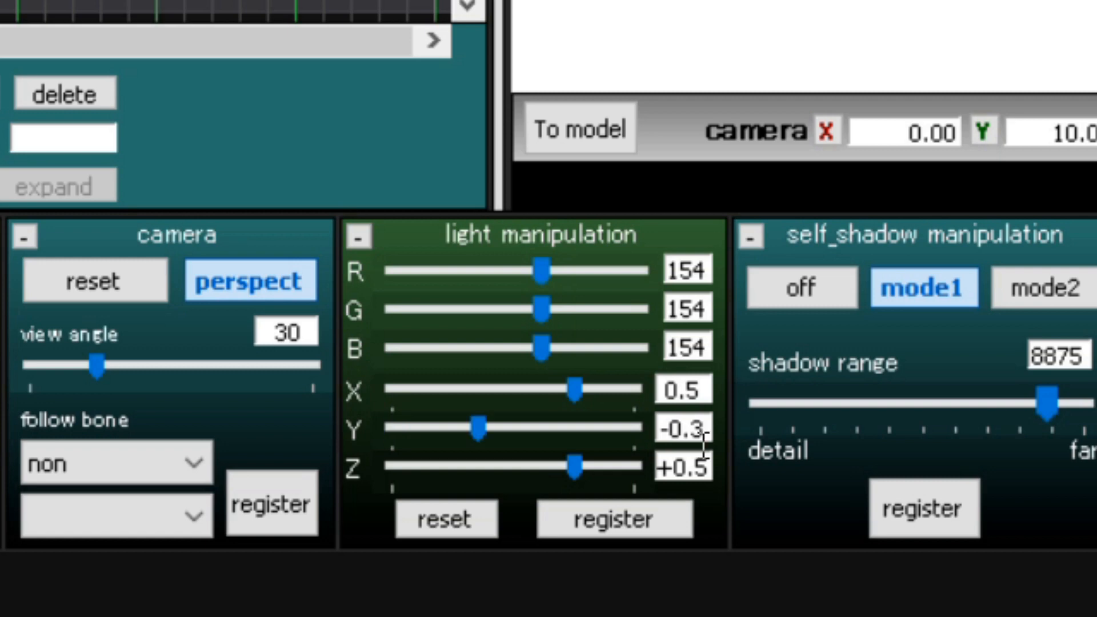
key("Return")
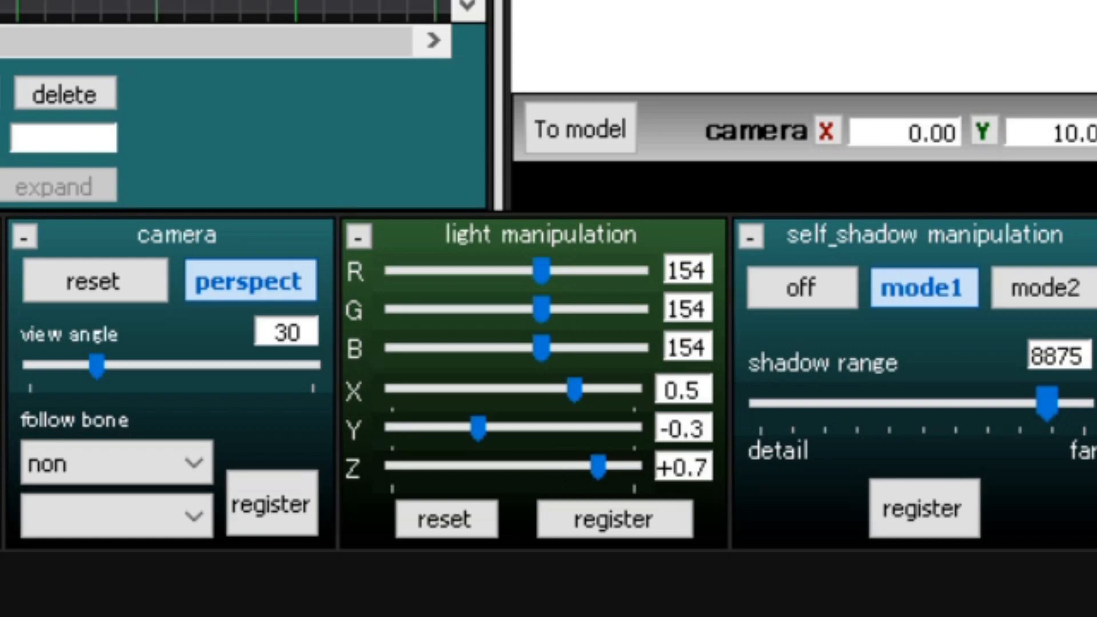
left_click(599, 512)
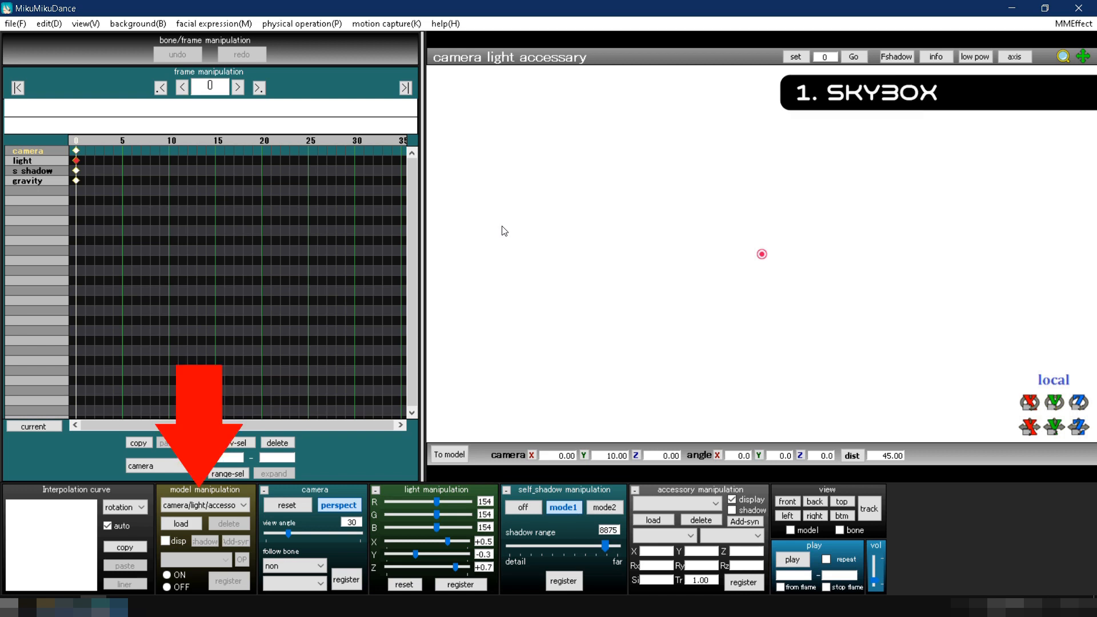
Load the Time of day skybox model from the Skybox/Time of day folder of ray-mmd-1.5.2.
left_click(194, 523)
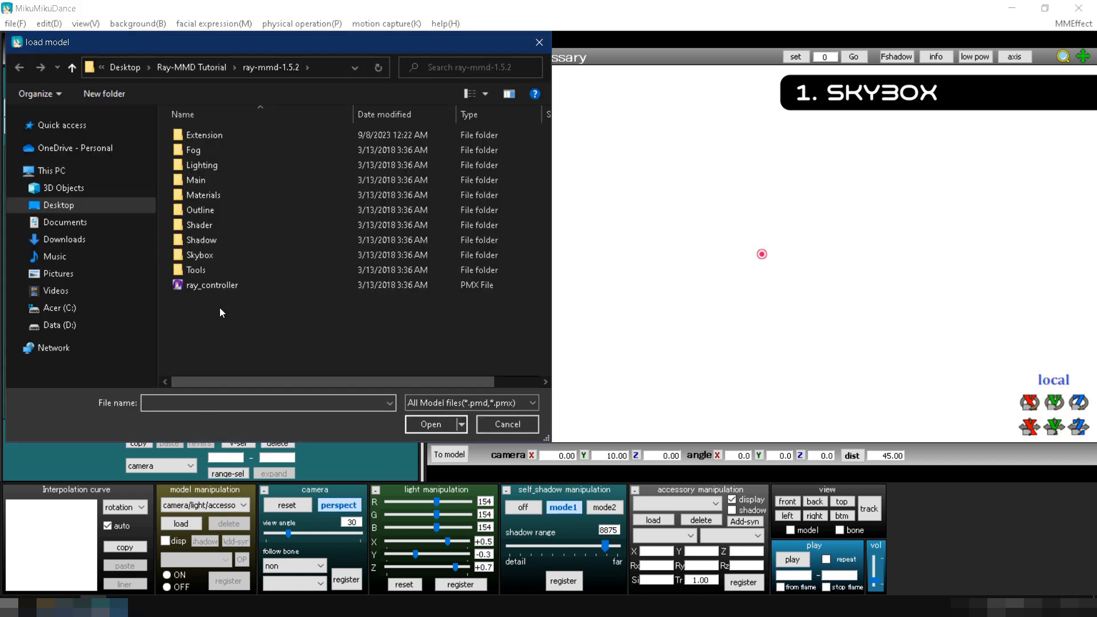
double_click(224, 249)
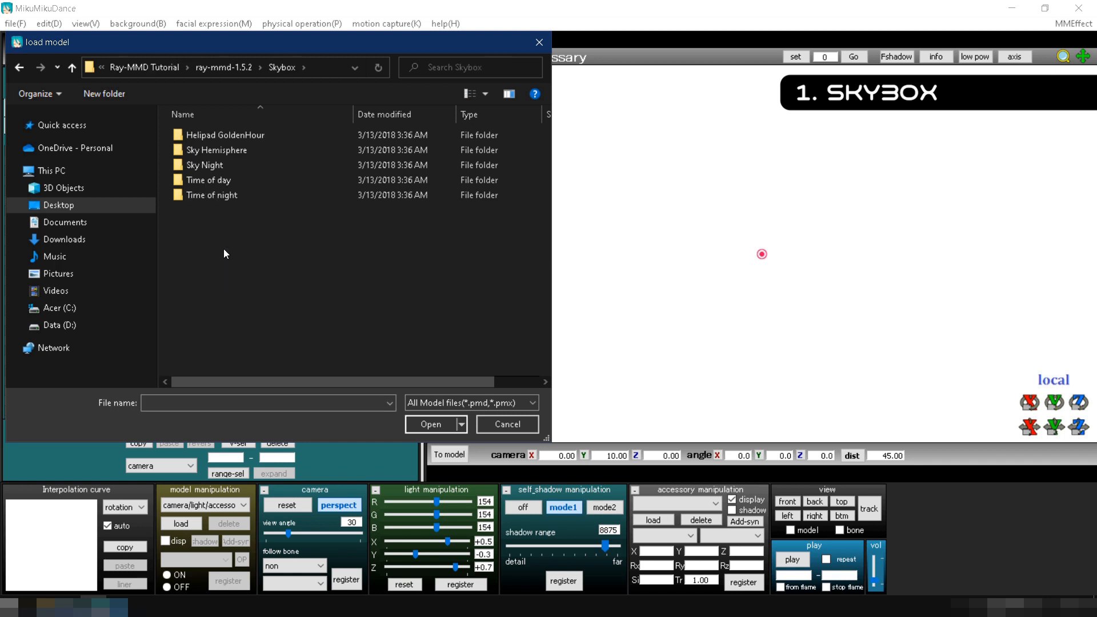
double_click(219, 183)
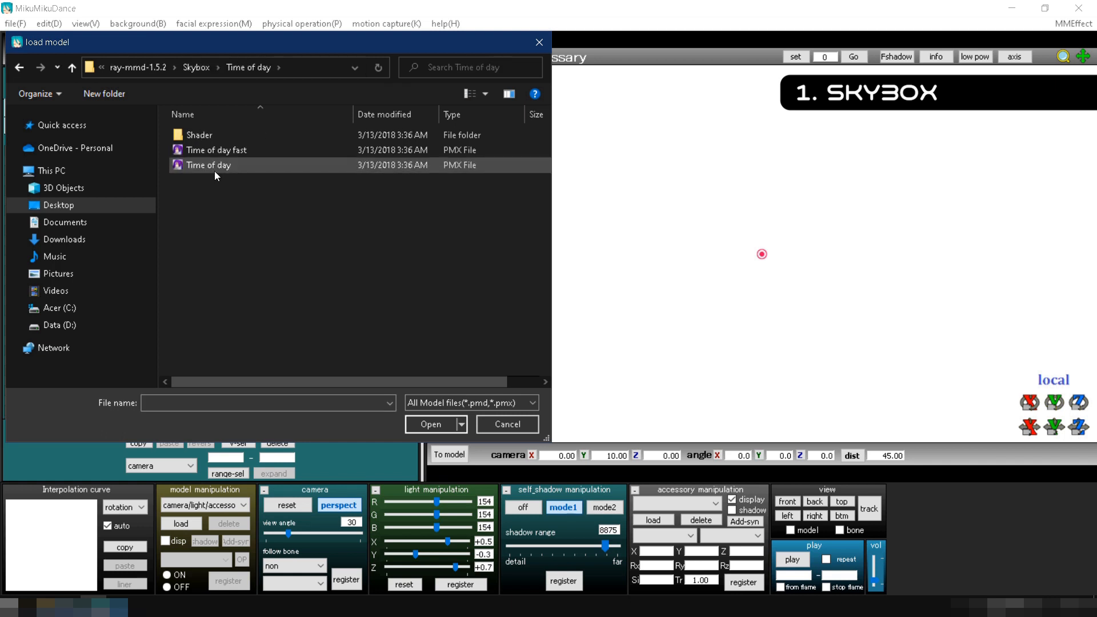
double_click(215, 170)
left_click(516, 346)
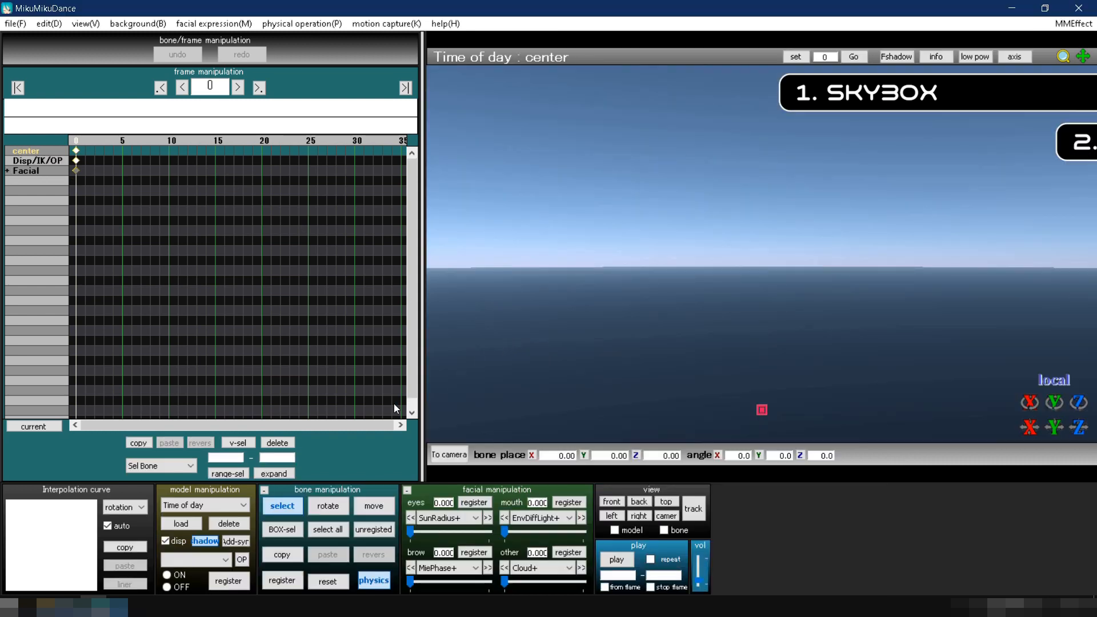
Load the ray_controller model from the ray-mmd-1.5.2 folder.
left_click(180, 523)
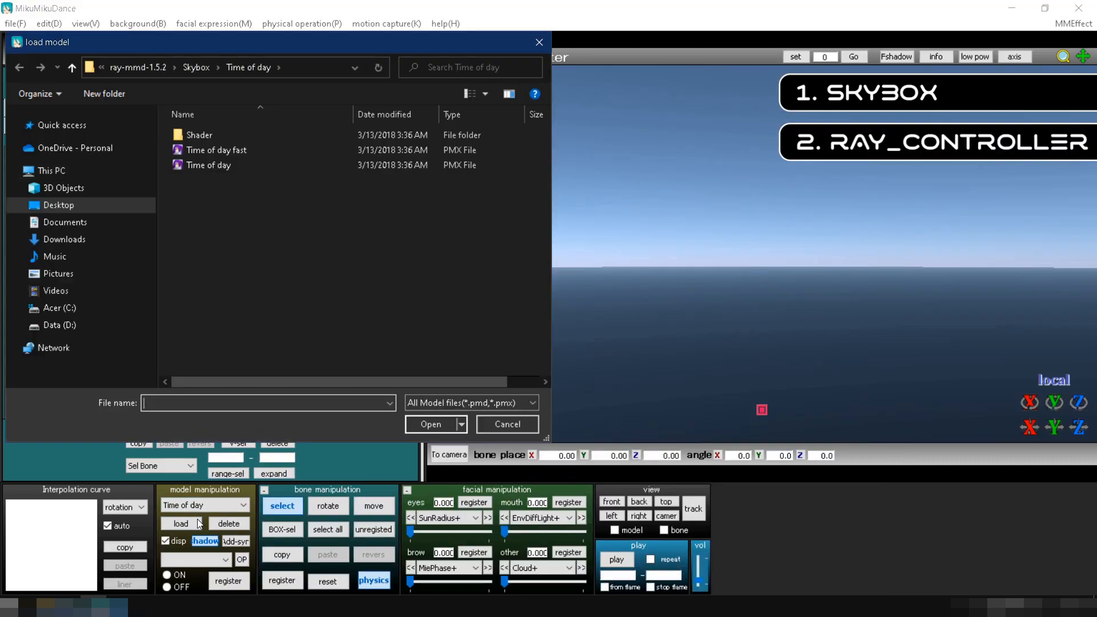
left_click(153, 71)
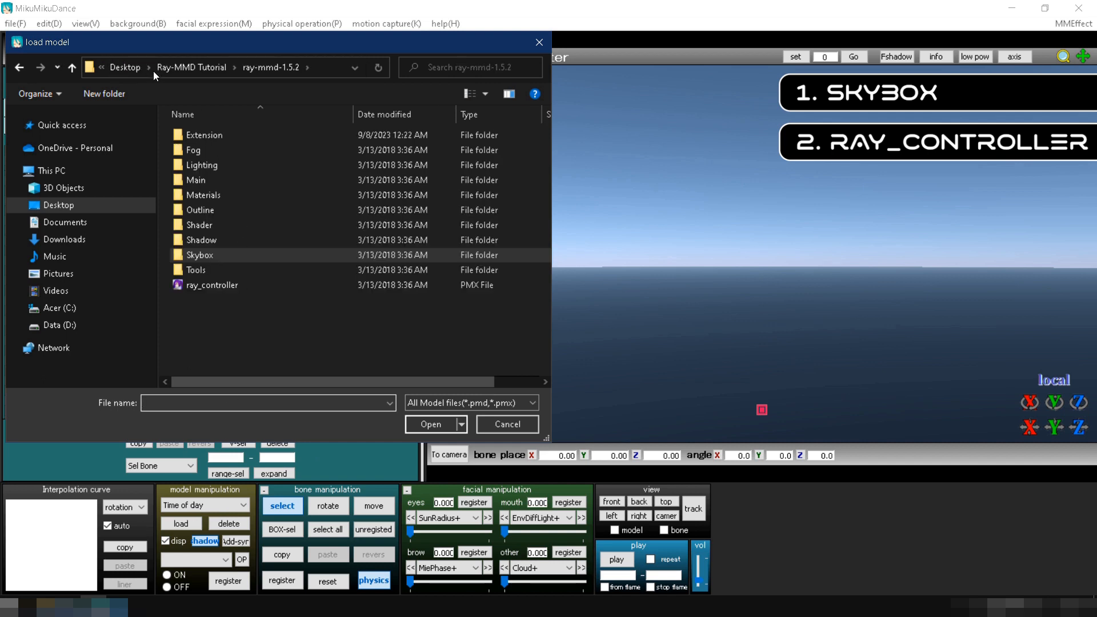
double_click(229, 283)
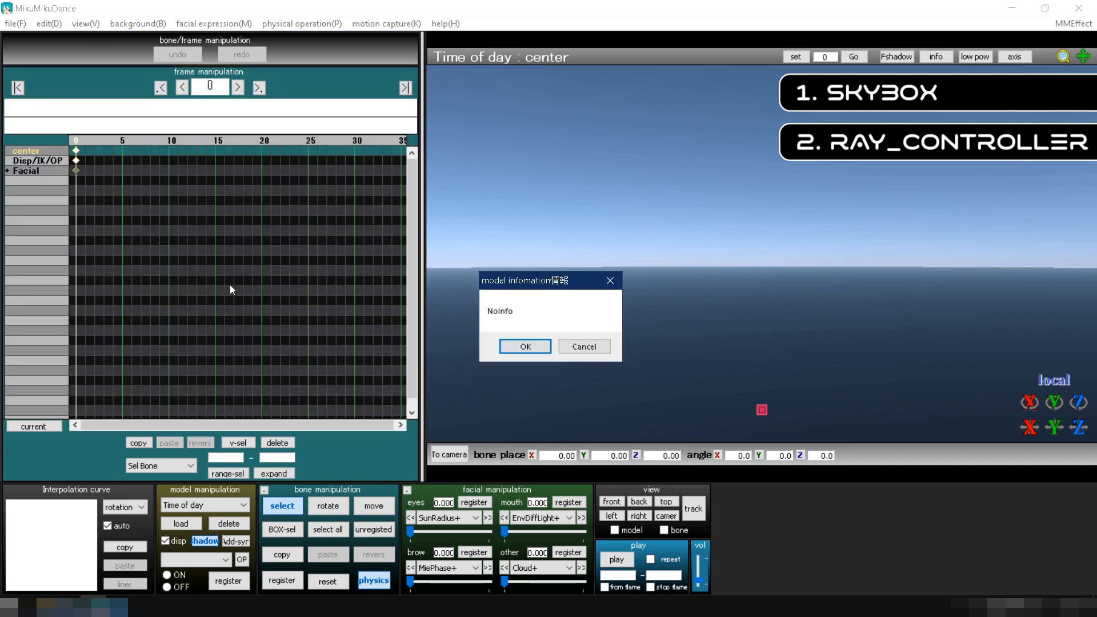
left_click(520, 341)
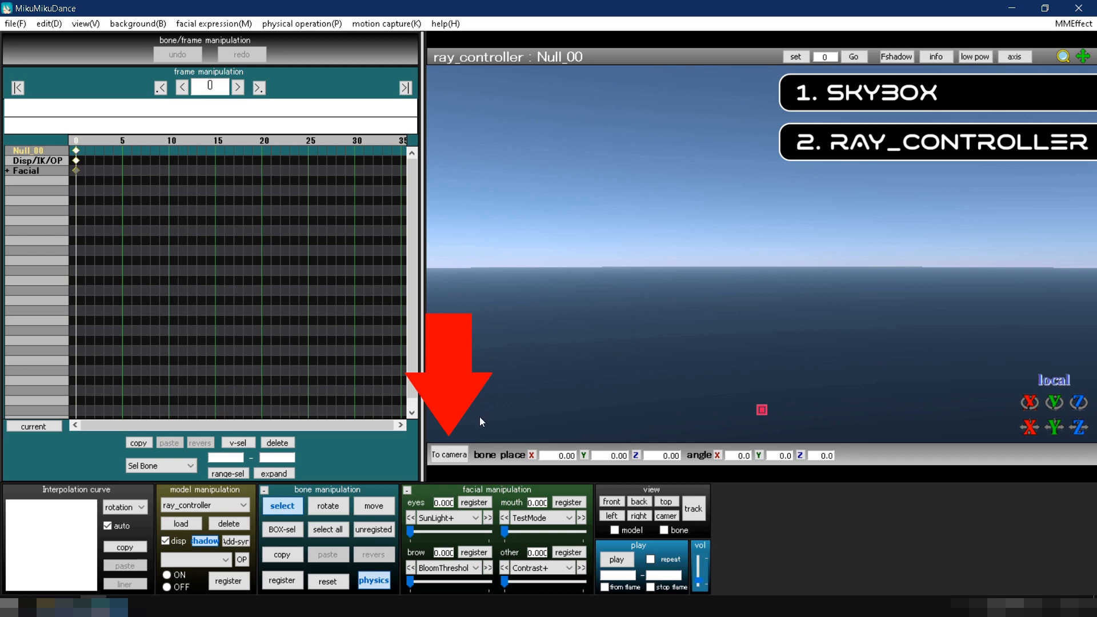
Switch to camera mode and load the ray.x accessory from the ray-mmd-1.5.2 folder.
left_click(449, 453)
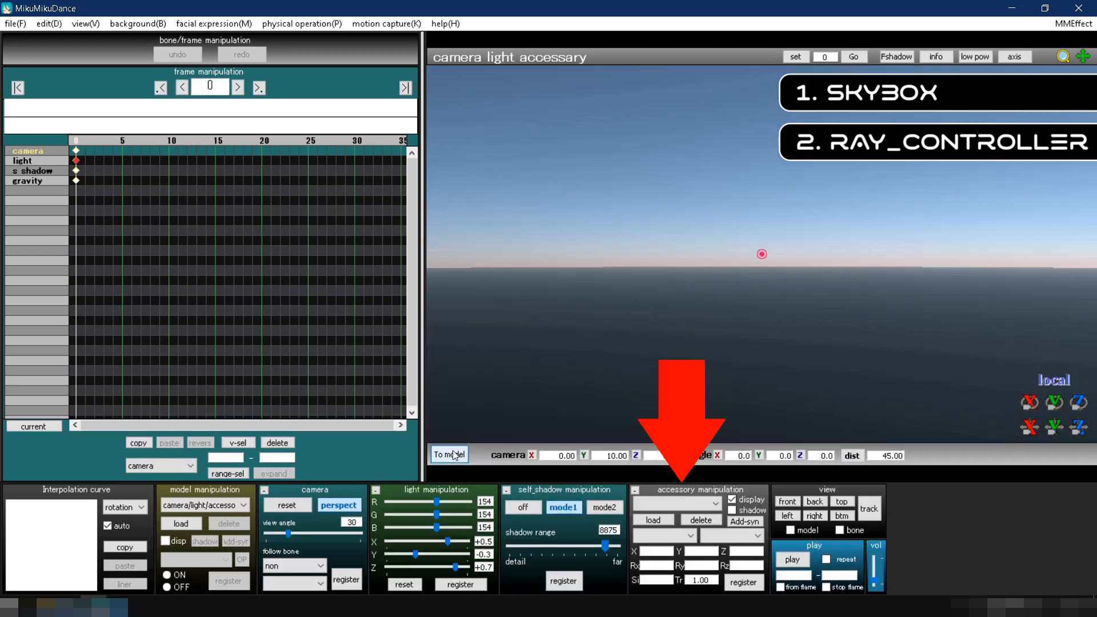
left_click(667, 521)
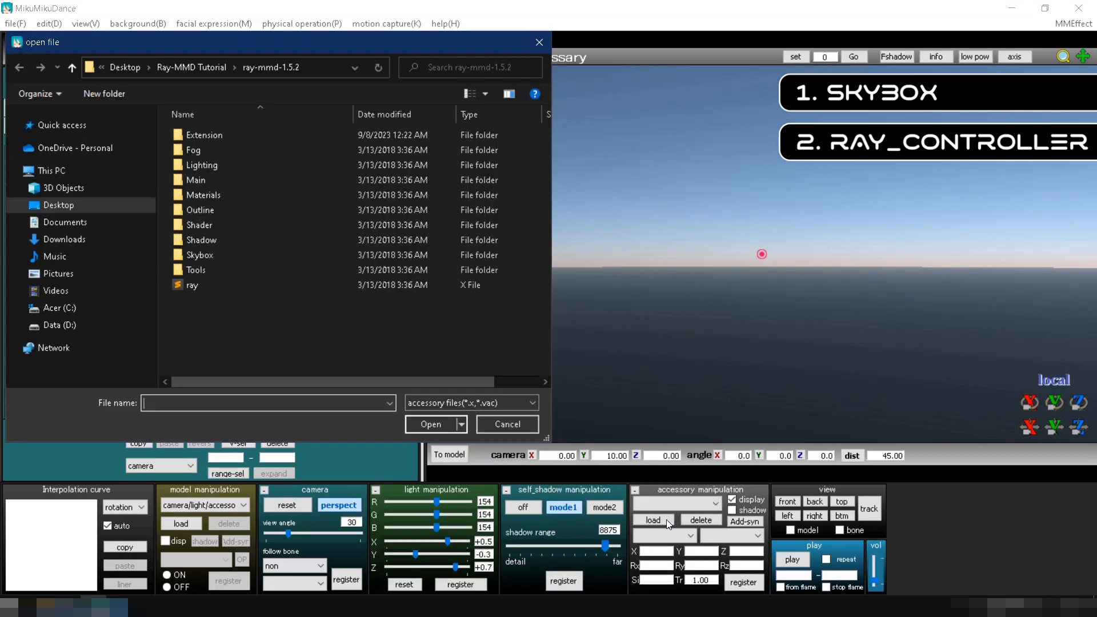
double_click(207, 287)
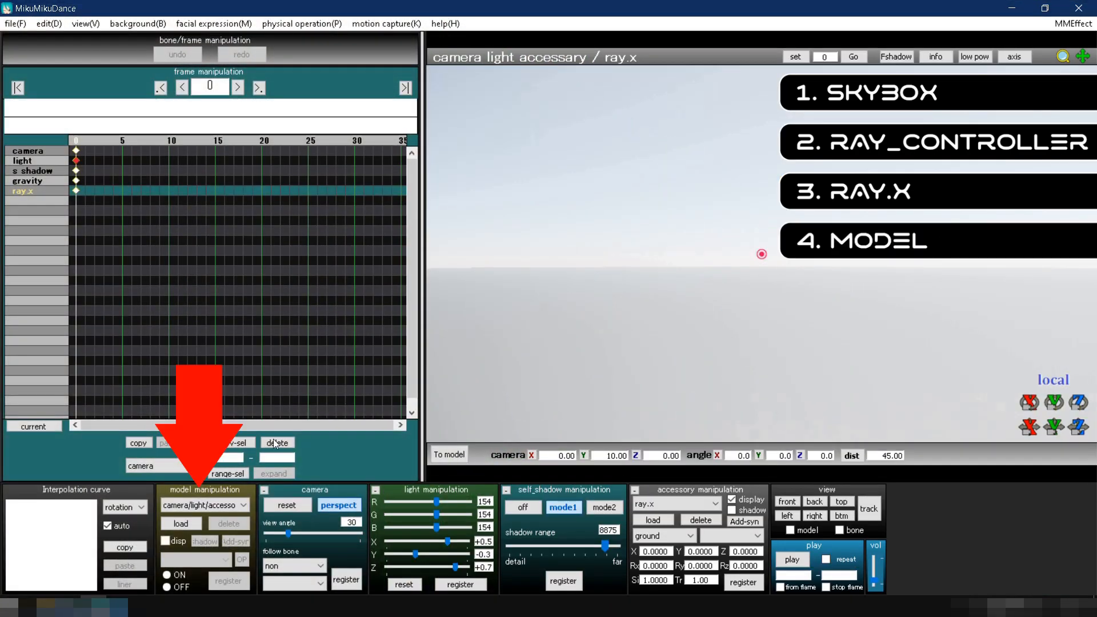
Load the CWL.pmx character model from the Sour式初音ミク_春未来 Ver.1.00 folder inside the Ray-MMD Tutorial Model folder.
left_click(187, 519)
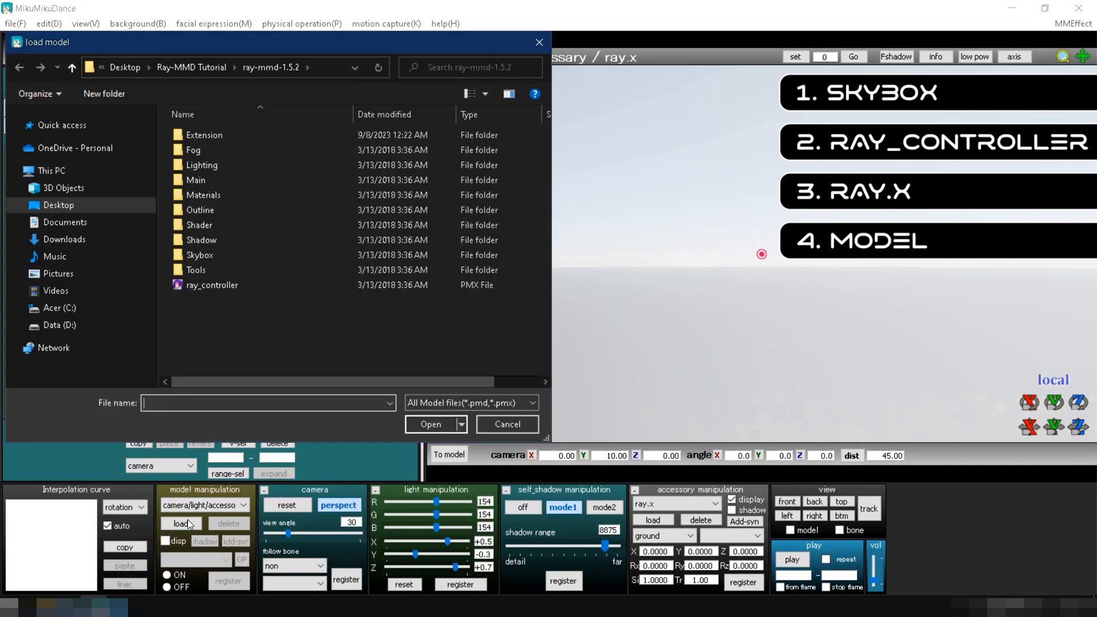
left_click(193, 63)
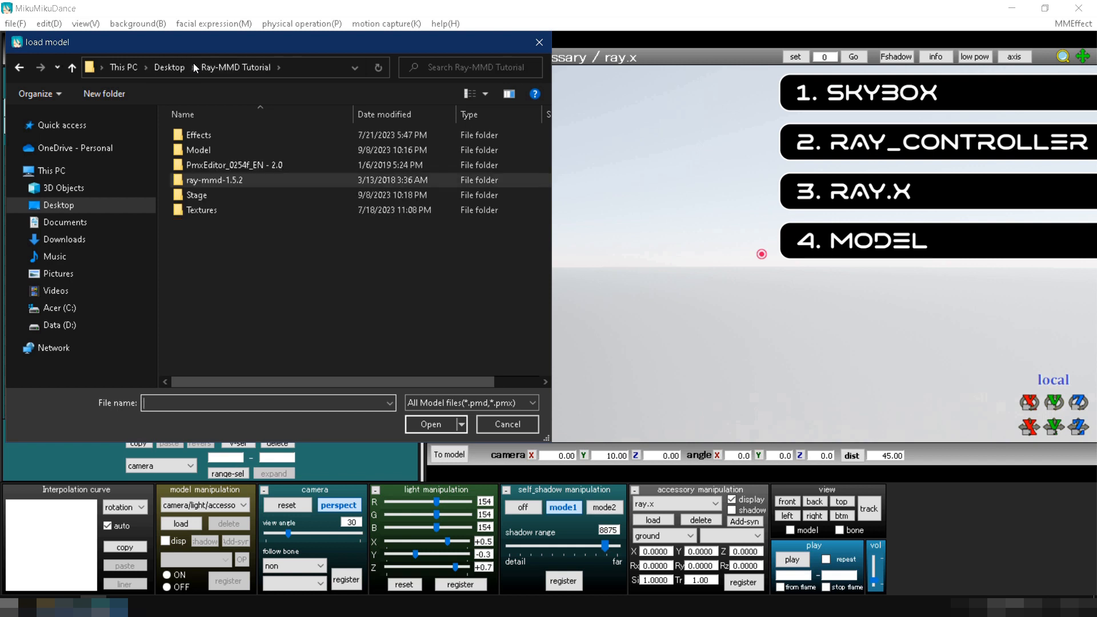
double_click(218, 146)
double_click(219, 136)
double_click(215, 148)
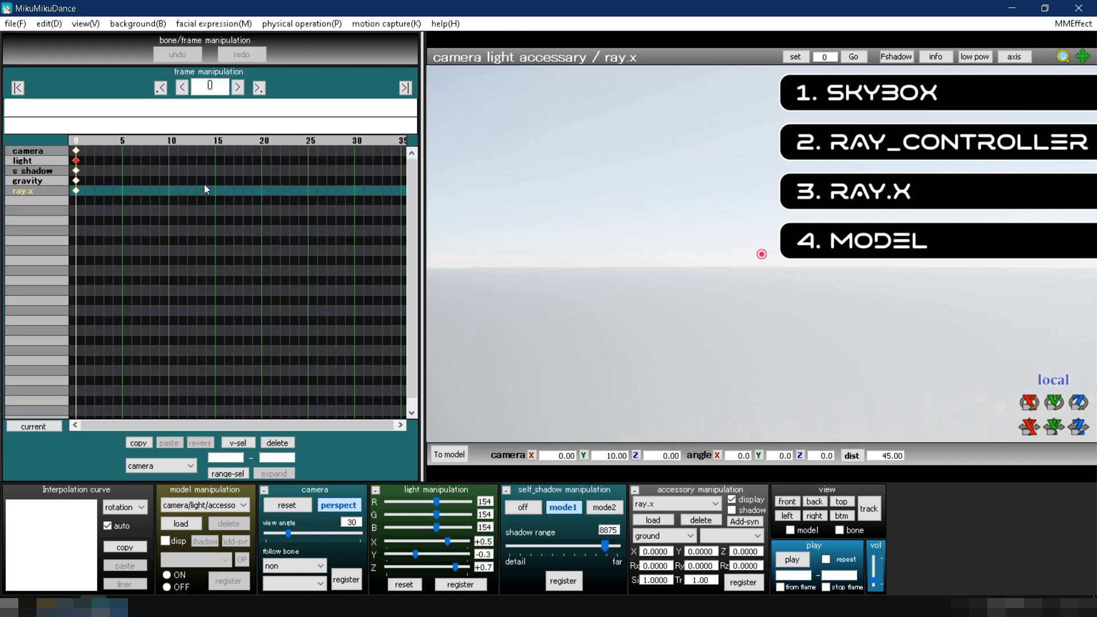
left_click(522, 346)
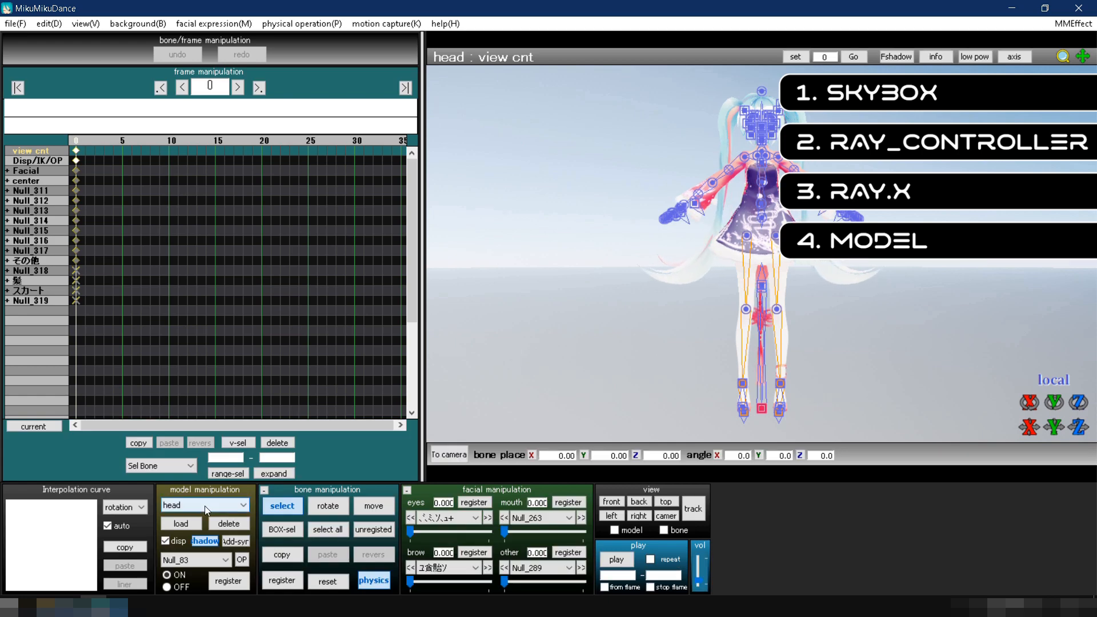
Load the 01.pmx stage model from the stage08 folder inside the Ray-MMD Tutorial Stage folder.
left_click(187, 517)
left_click(125, 64)
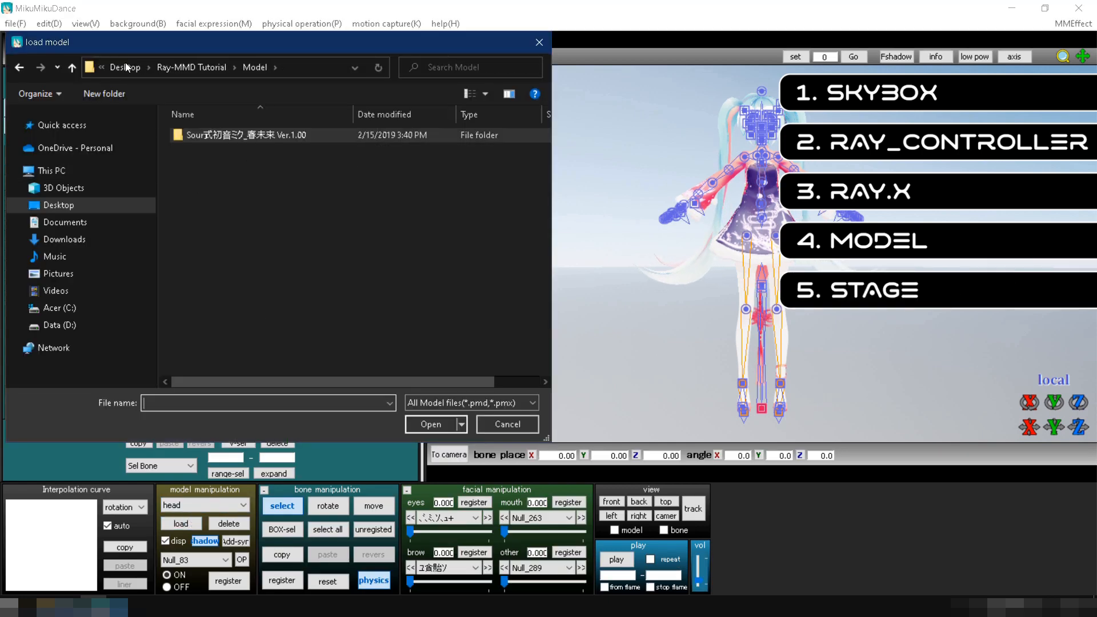
left_click(159, 64)
double_click(214, 197)
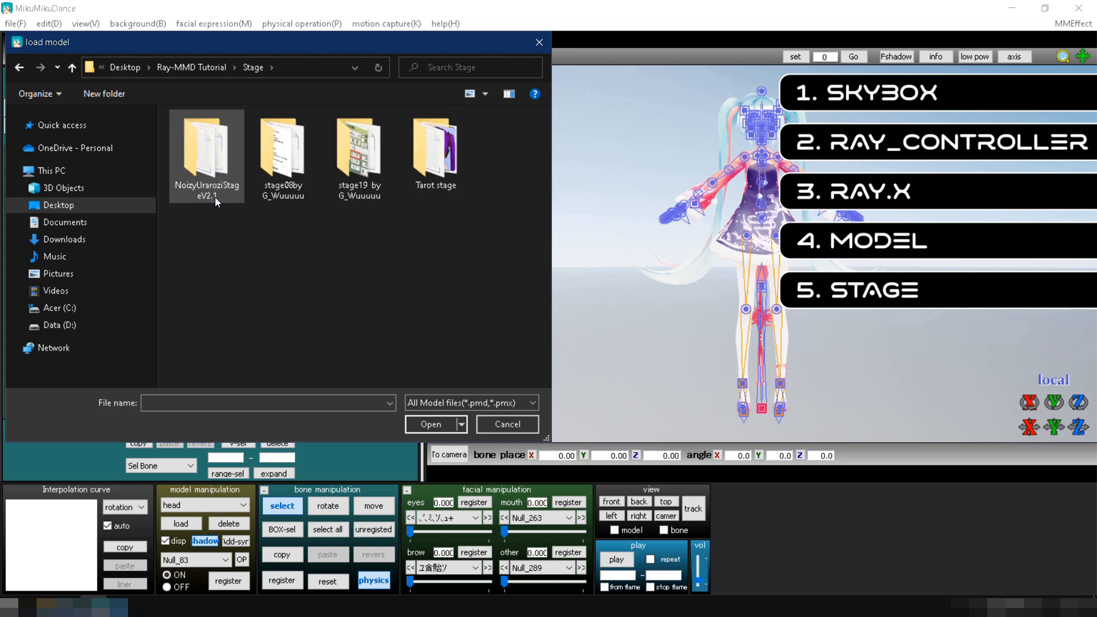
double_click(285, 185)
double_click(226, 152)
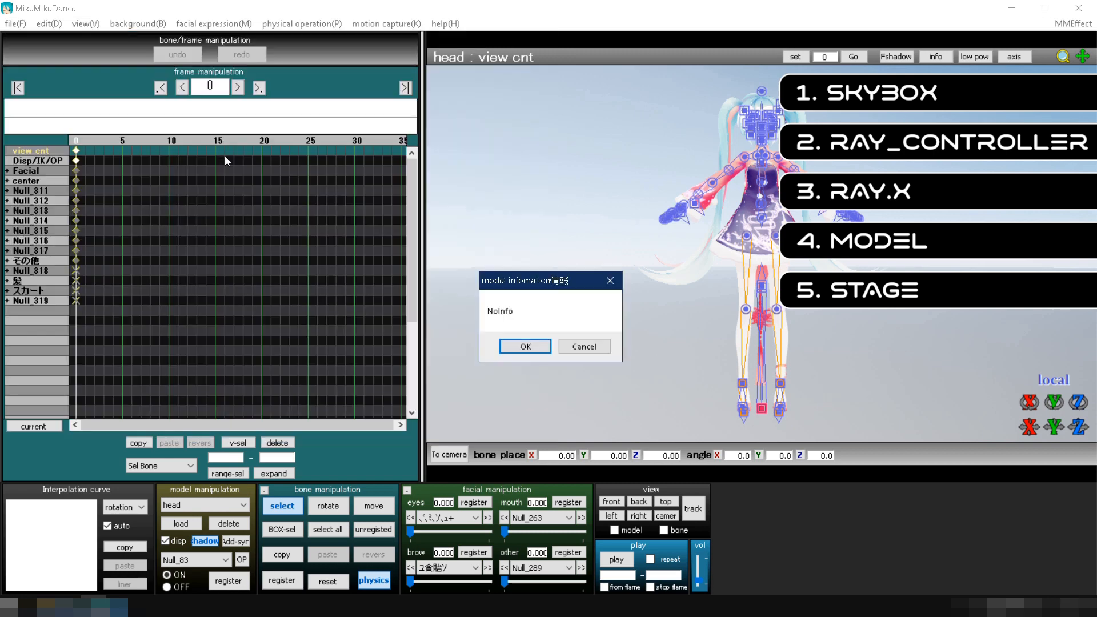
left_click(521, 342)
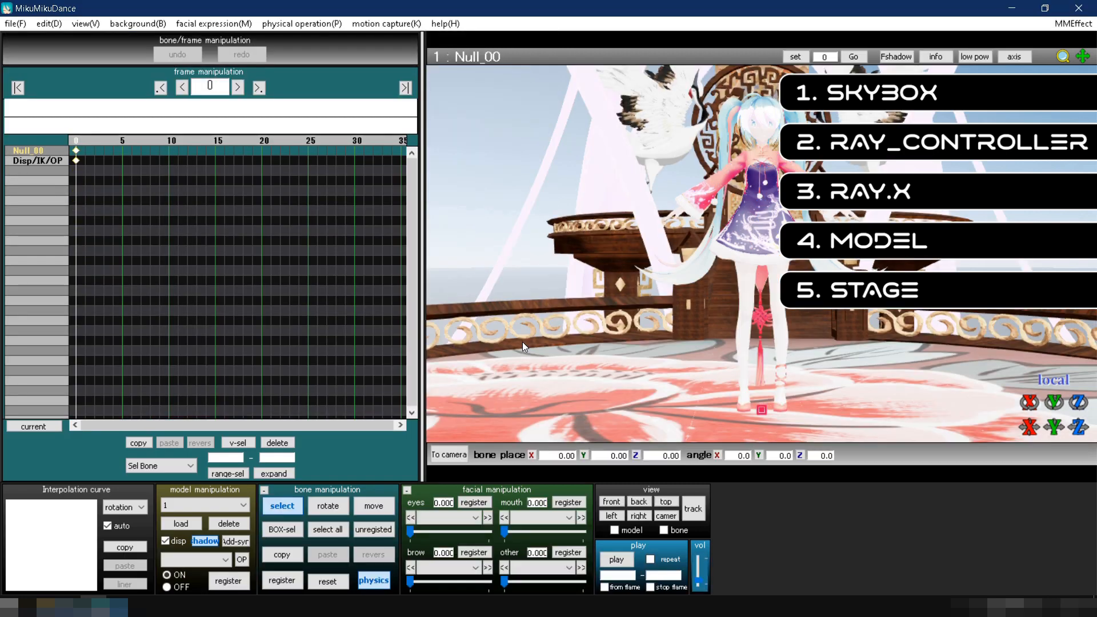
Return to camera mode and frame the character's upper body with the camera at distance 27 and Y about 14.45.
left_click(451, 451)
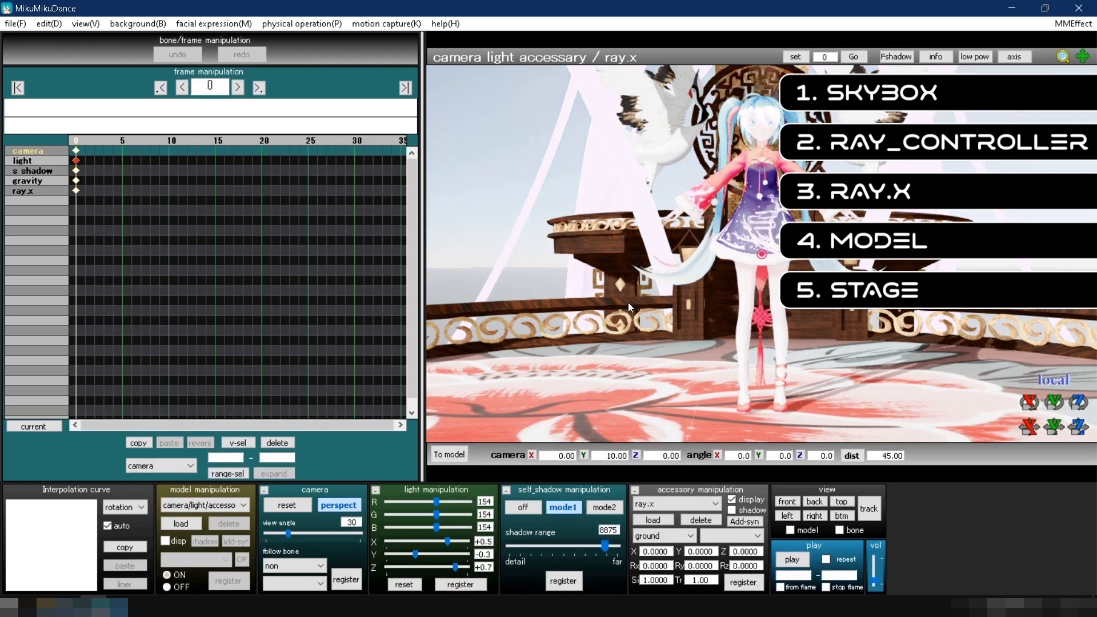
scroll(628, 303, "up", 5)
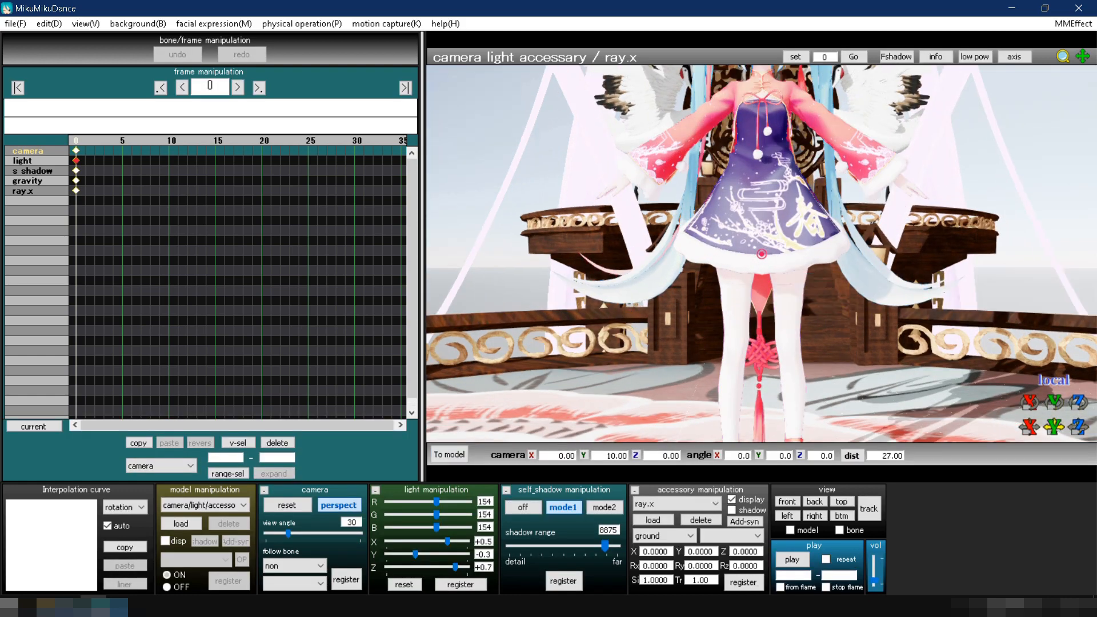
left_click_drag(1078, 426, 1039, 437)
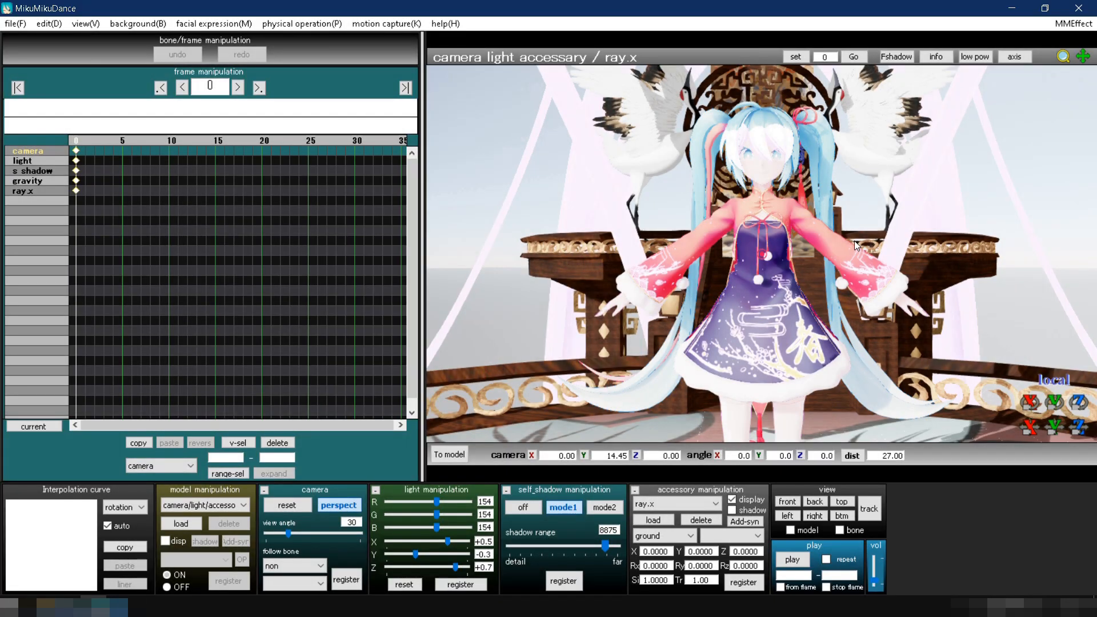
In MMEffect's Main render target, assign main.fx from the ray-mmd-1.5.2 Main folder to CWL.pmx and 01.pmx.
left_click(1087, 29)
left_click(1048, 39)
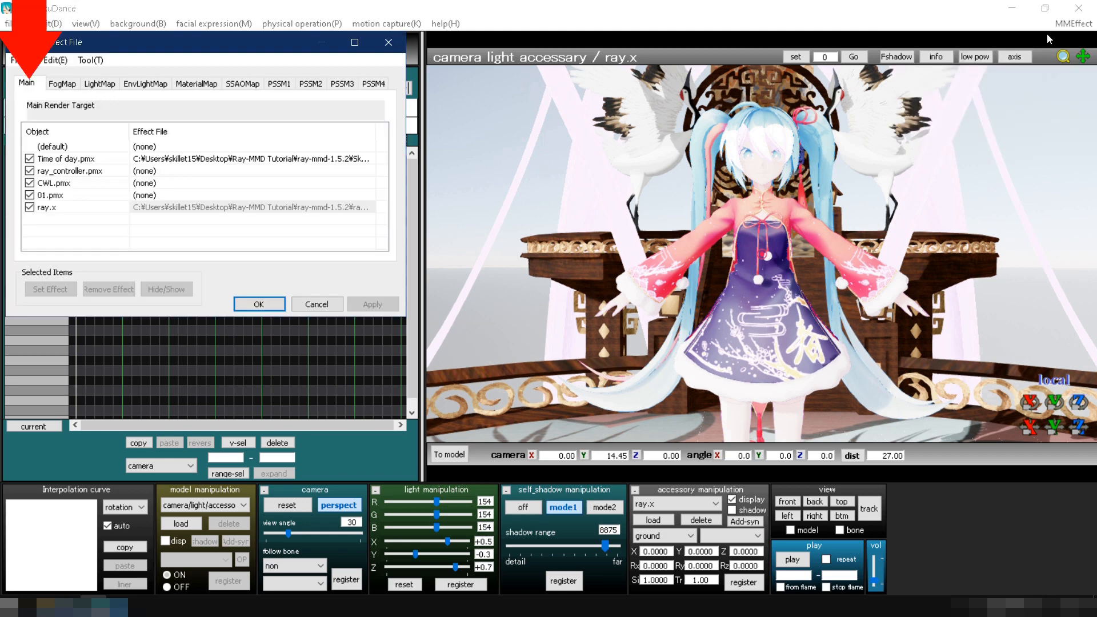
double_click(124, 182)
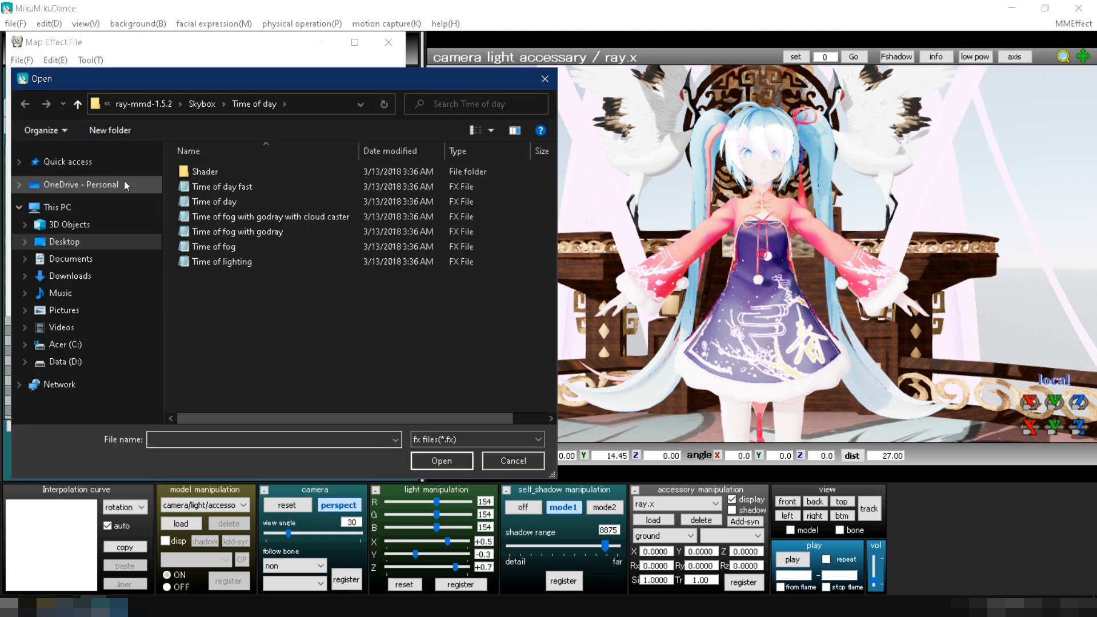
left_click(153, 104)
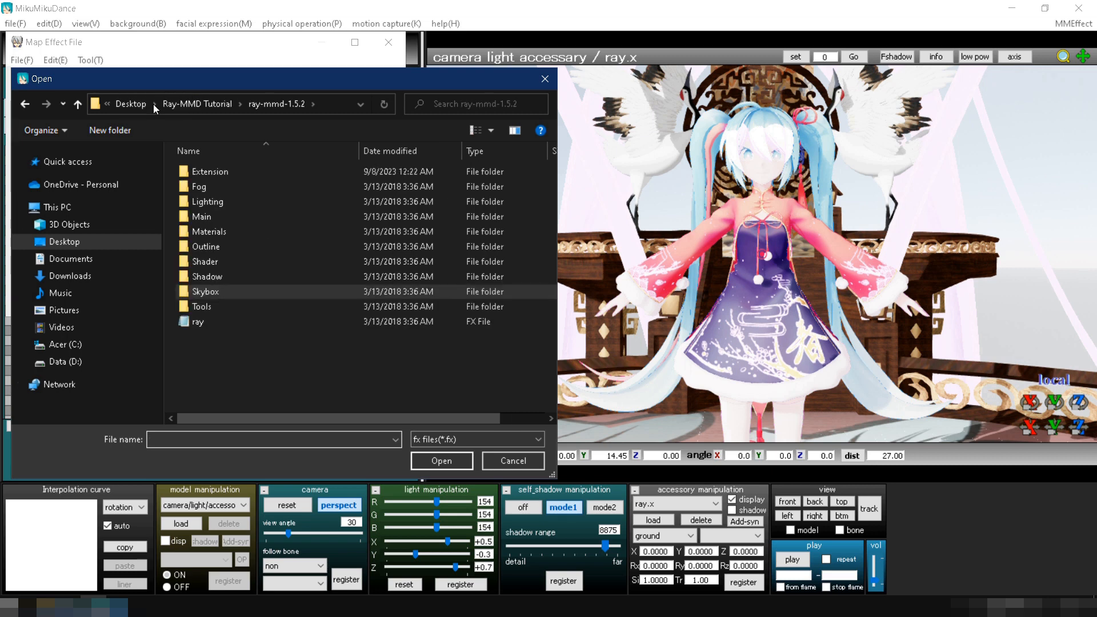
double_click(218, 216)
double_click(213, 174)
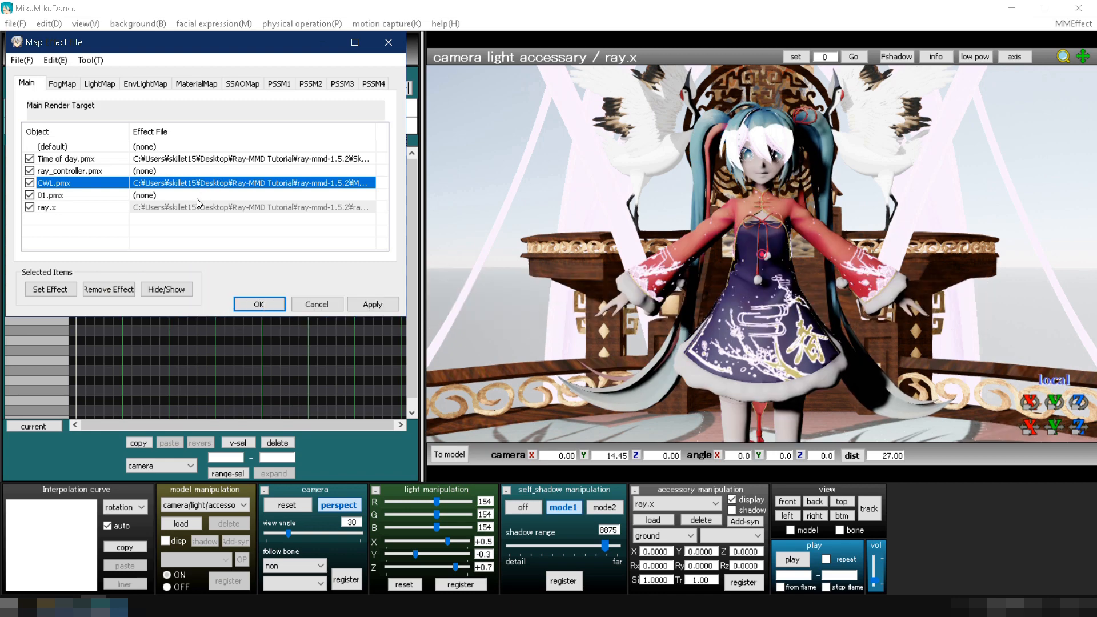
double_click(197, 196)
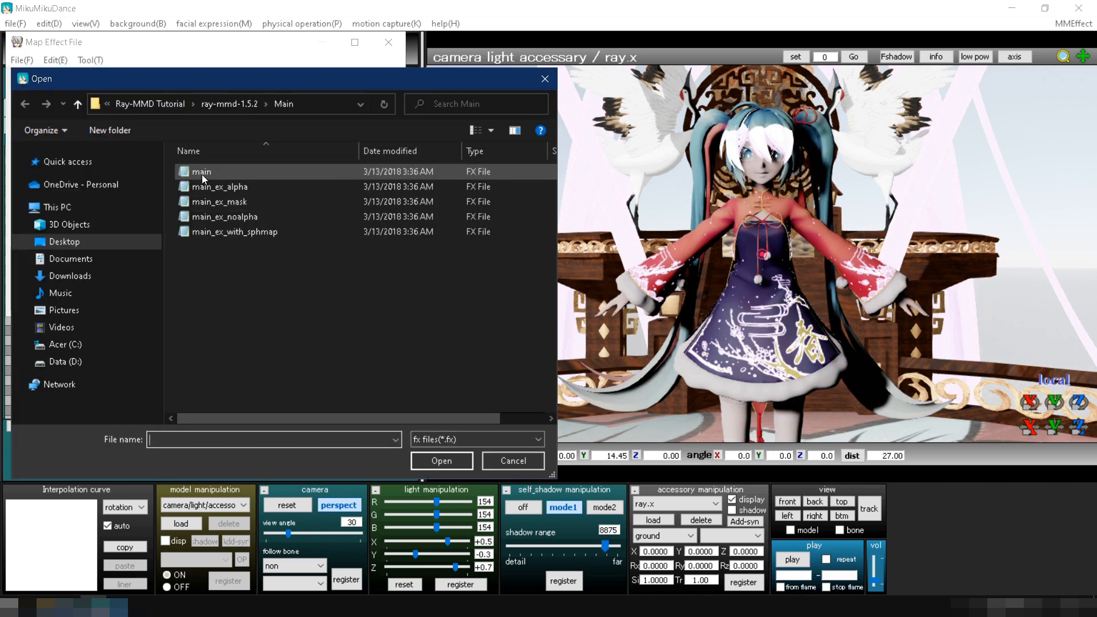
double_click(201, 172)
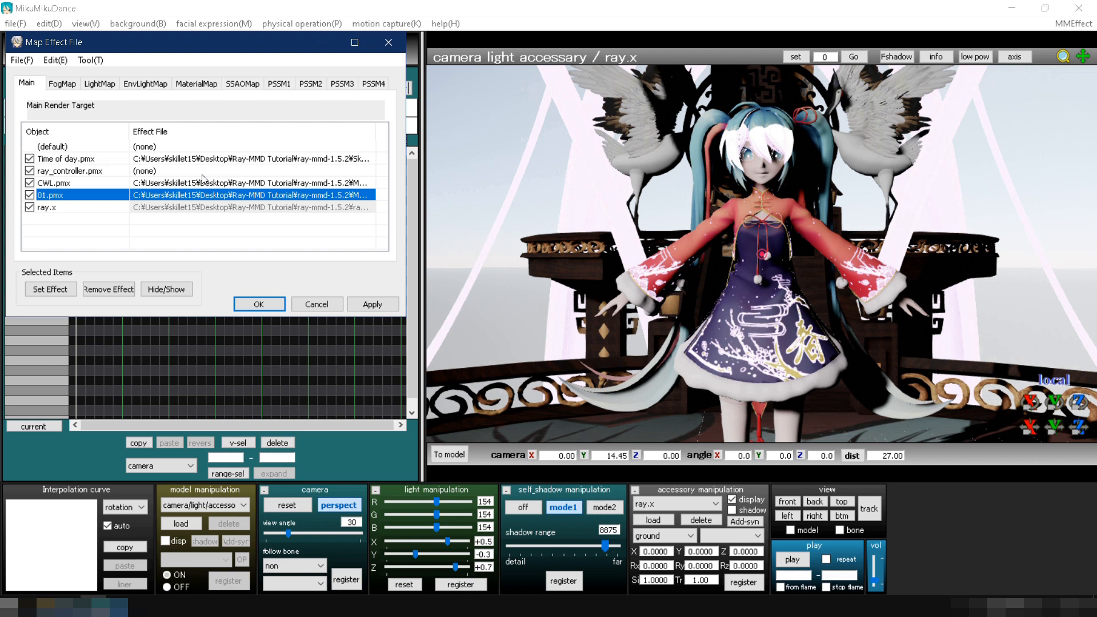
In the EnvLightMap, assign Time of lighting.fx from the Skybox/Time of day folder to Time of day.pmx.
left_click(151, 84)
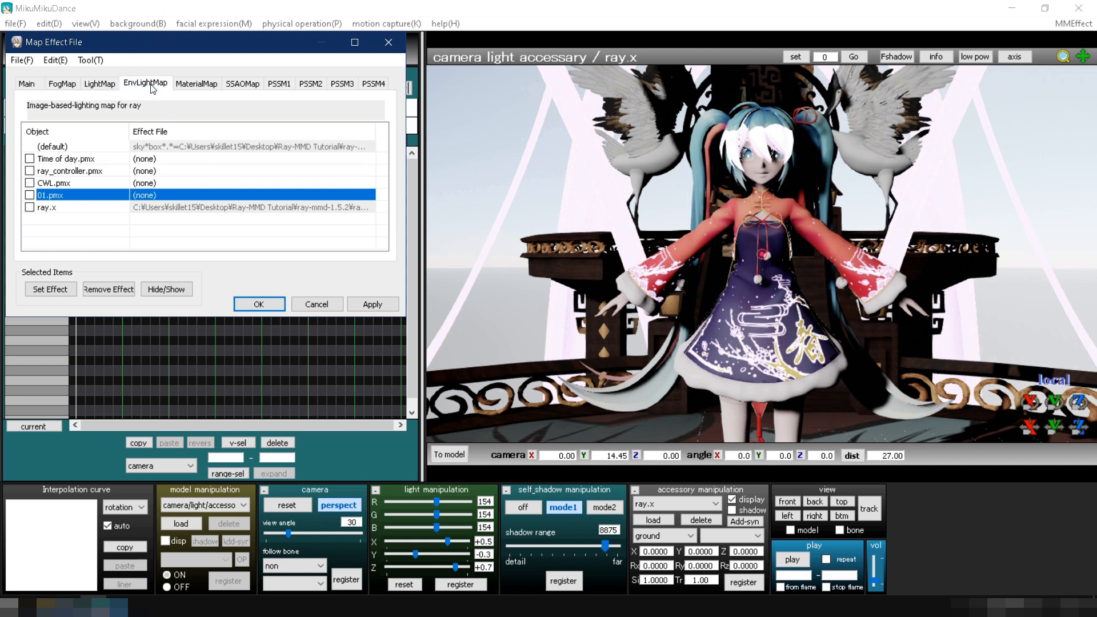
double_click(152, 158)
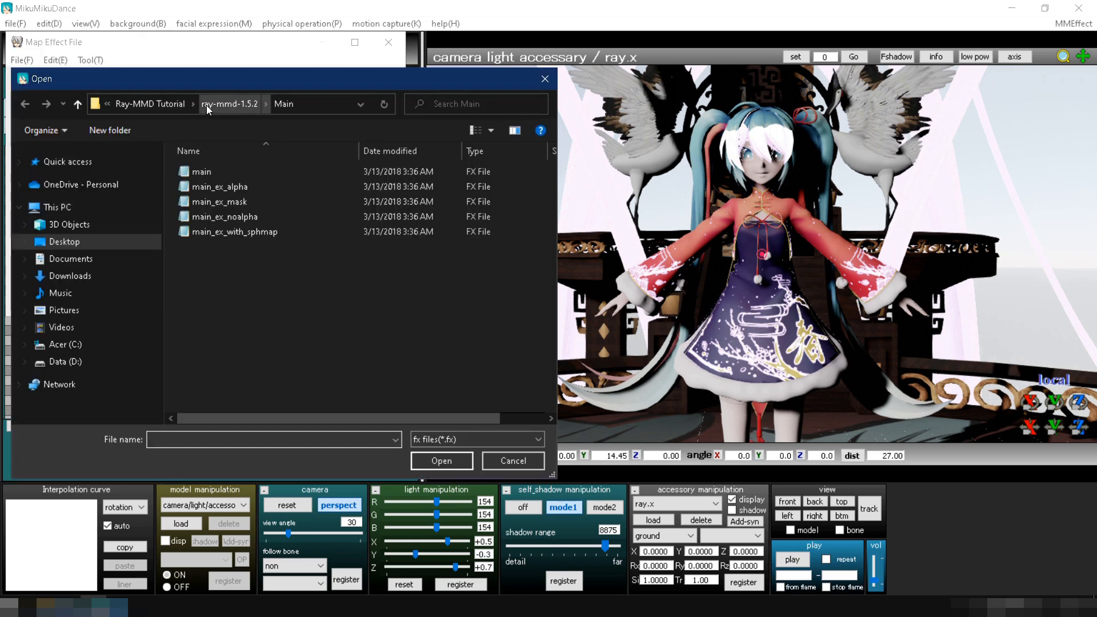
left_click(207, 105)
double_click(210, 293)
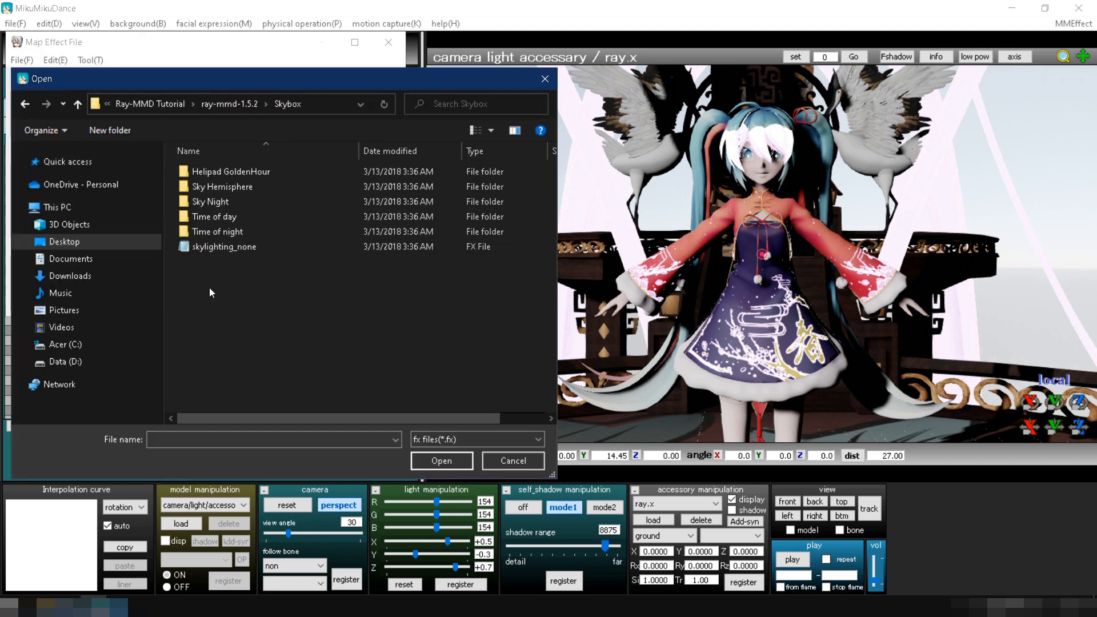
left_click(211, 216)
double_click(210, 216)
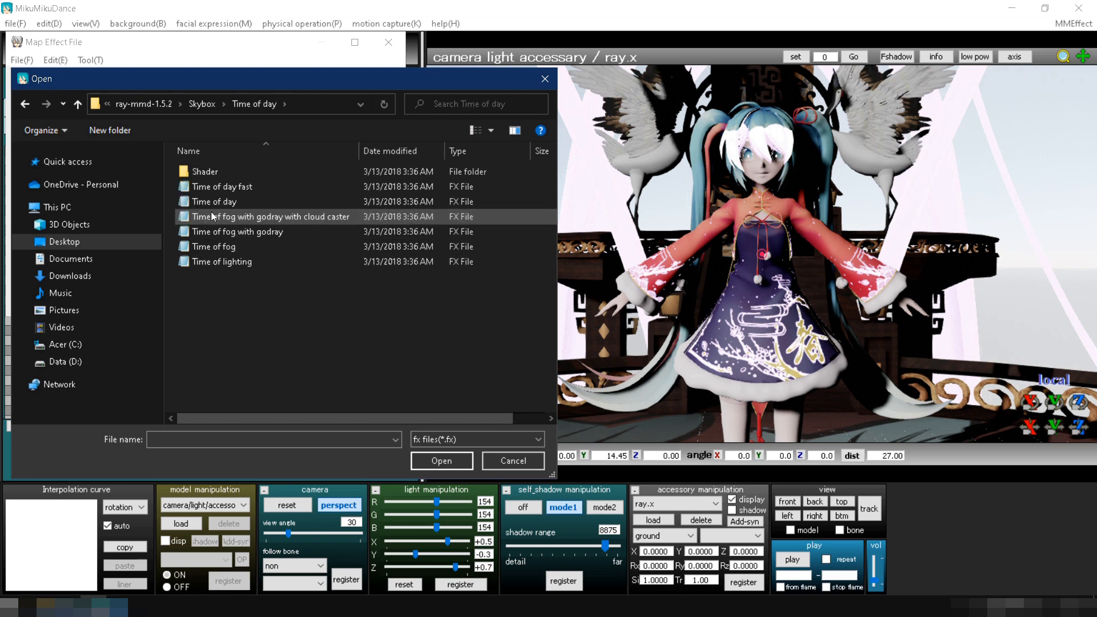
left_click(221, 259)
double_click(222, 258)
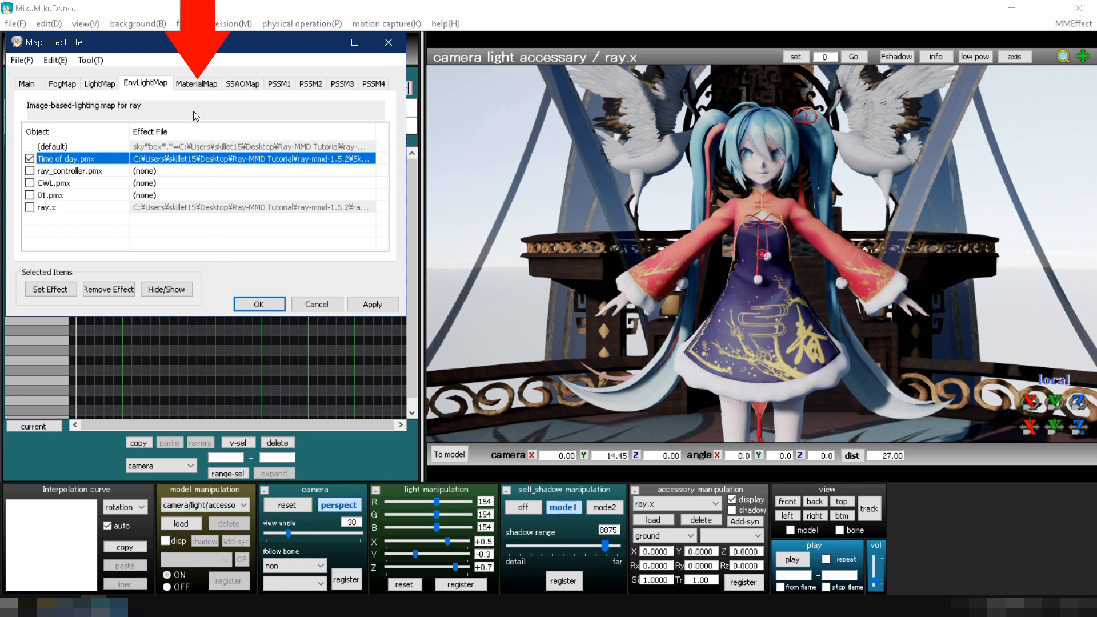
In the MaterialMap, assign material_skybox.fx from the Materials folder to Time of day.pmx.
left_click(192, 84)
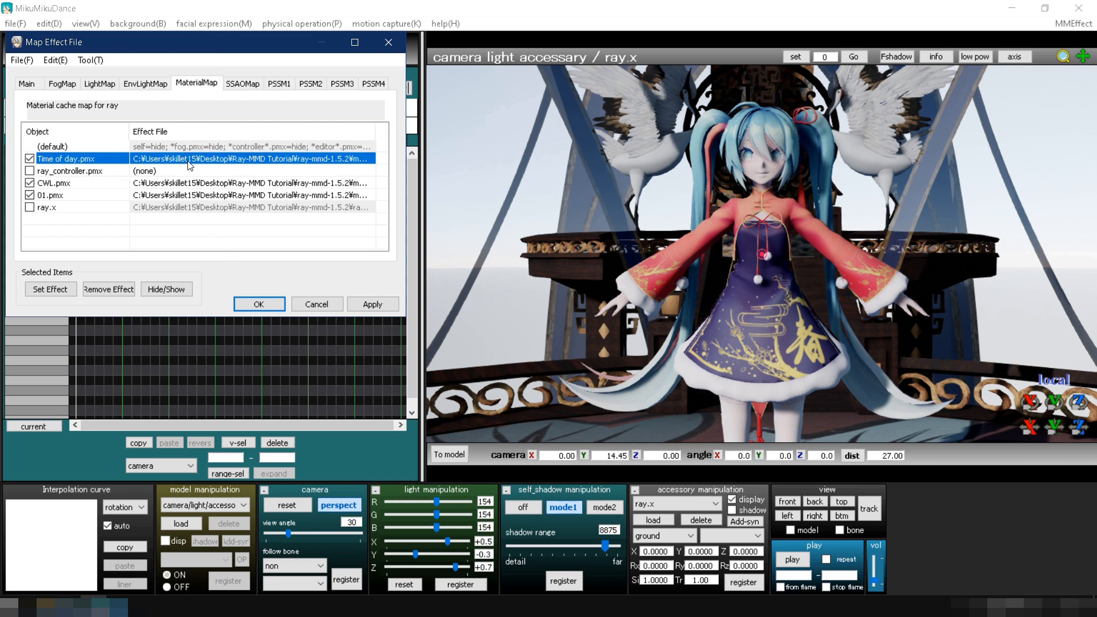
double_click(189, 160)
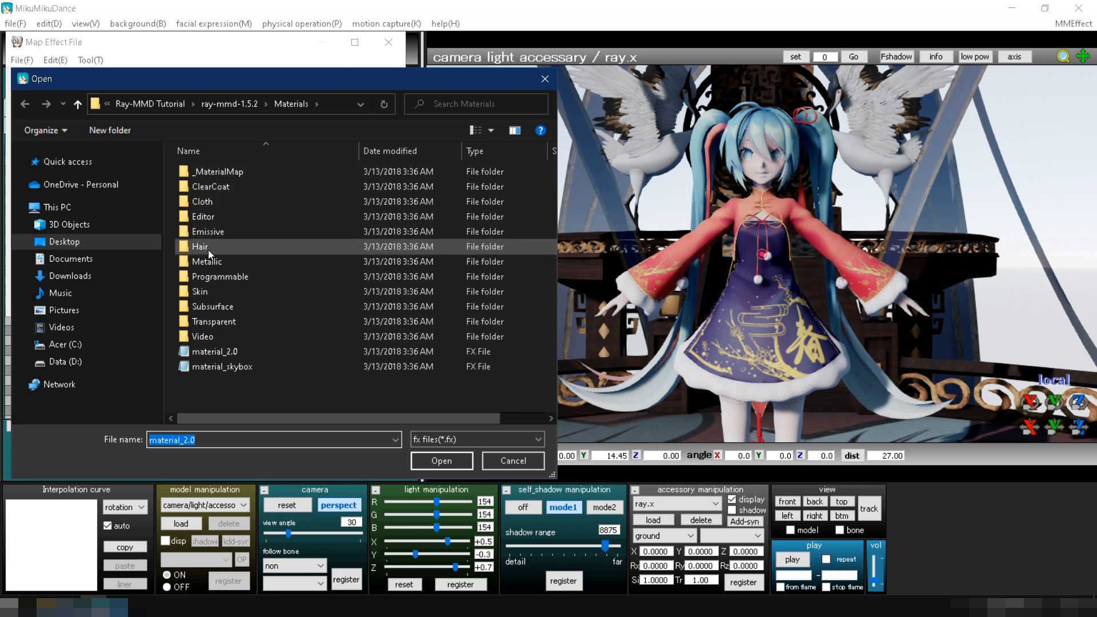
double_click(217, 365)
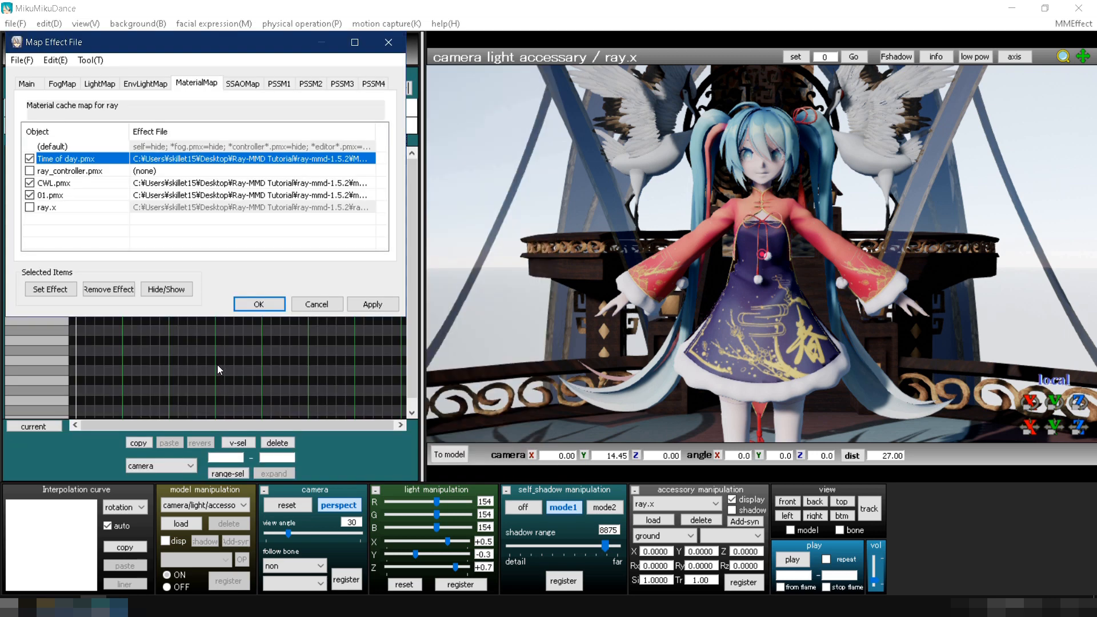
In the FogMap, assign Time of fog with godray with cloud caster.fx from the Skybox/Time of day folder to Time of day.pmx and apply the effect mapping.
left_click(70, 85)
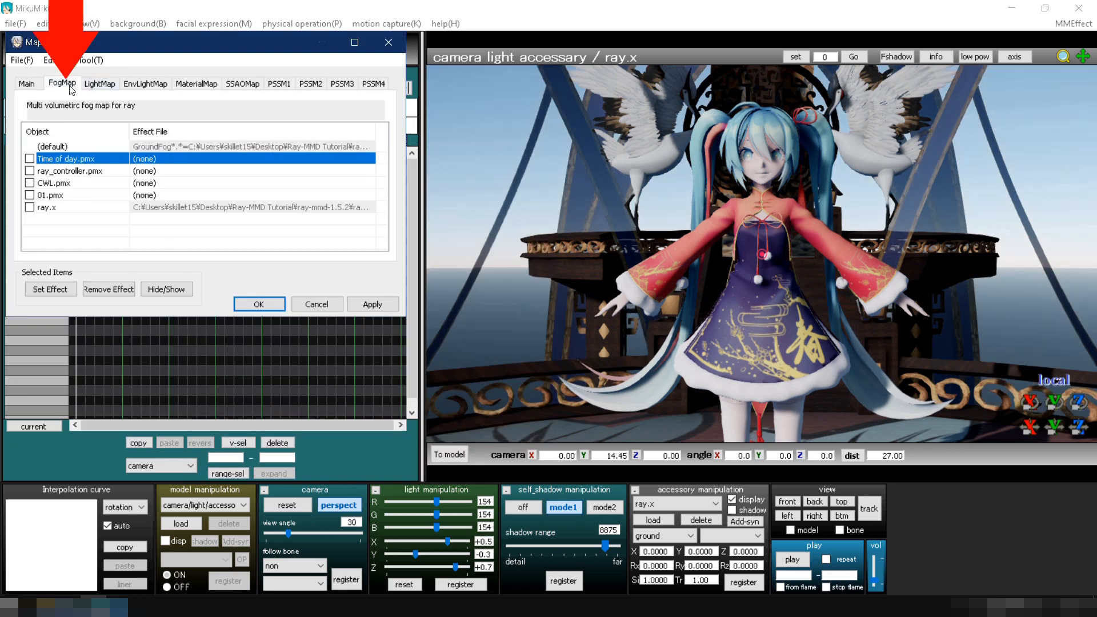
double_click(136, 160)
left_click(217, 108)
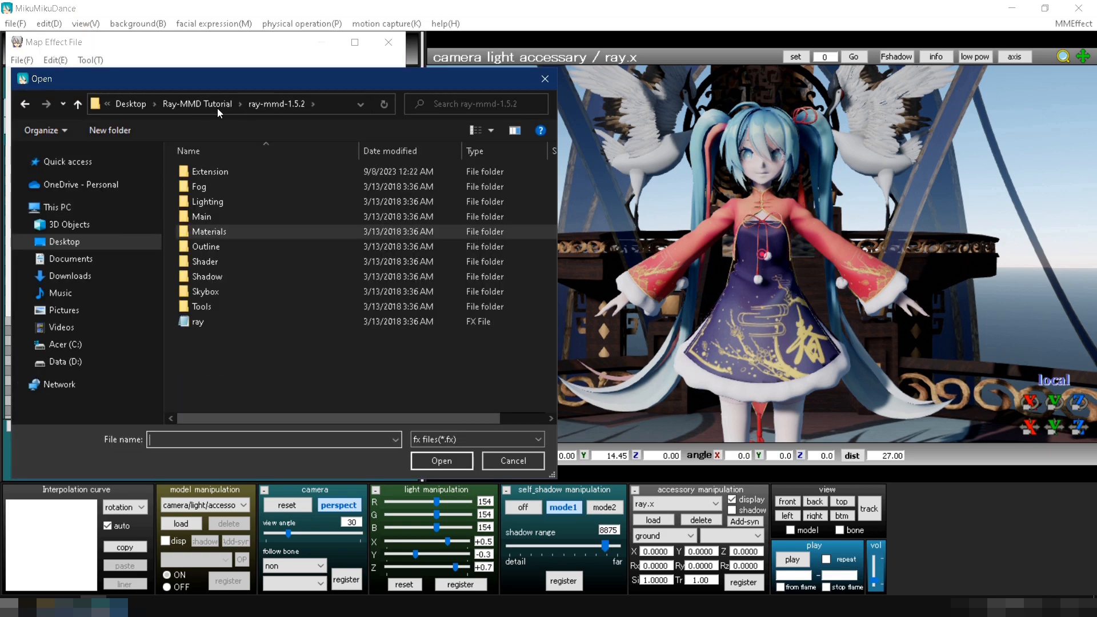
double_click(205, 290)
double_click(221, 217)
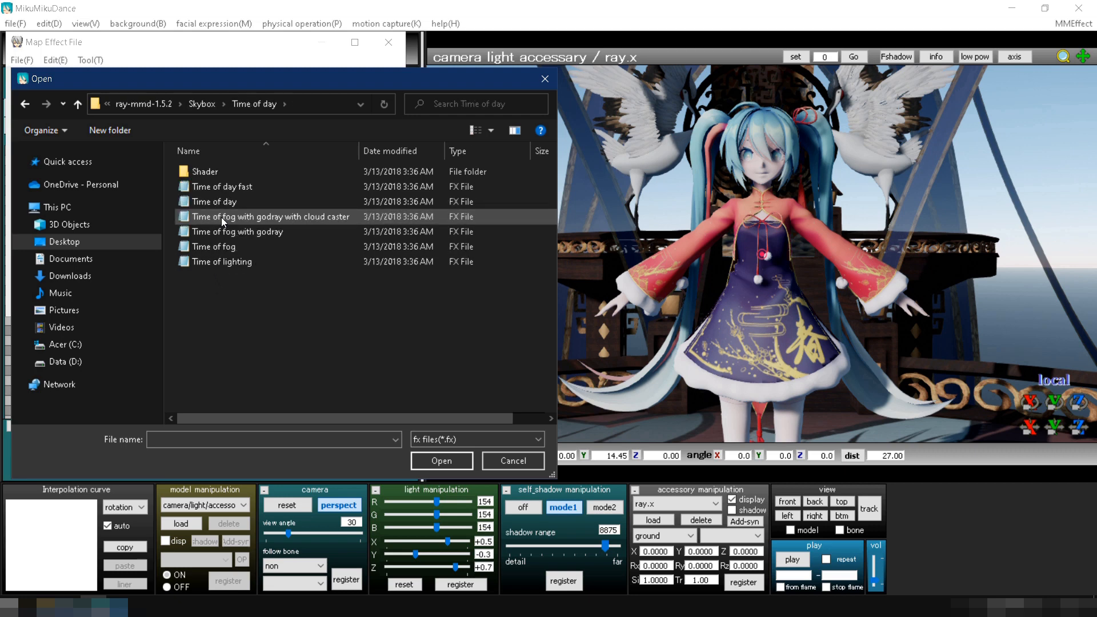
double_click(225, 221)
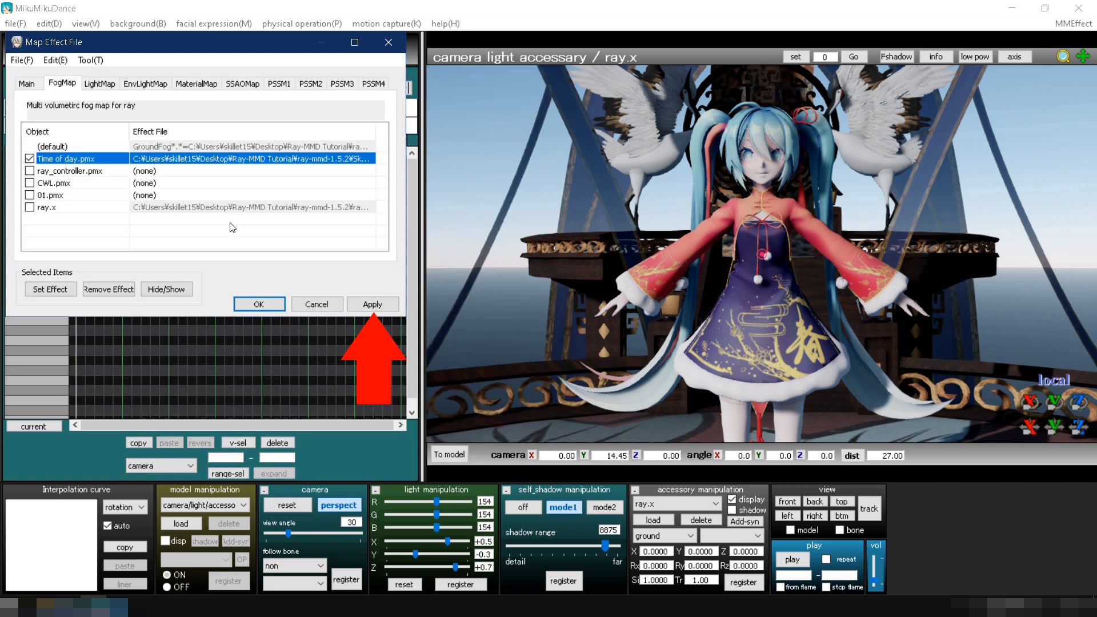
left_click(367, 304)
left_click(278, 307)
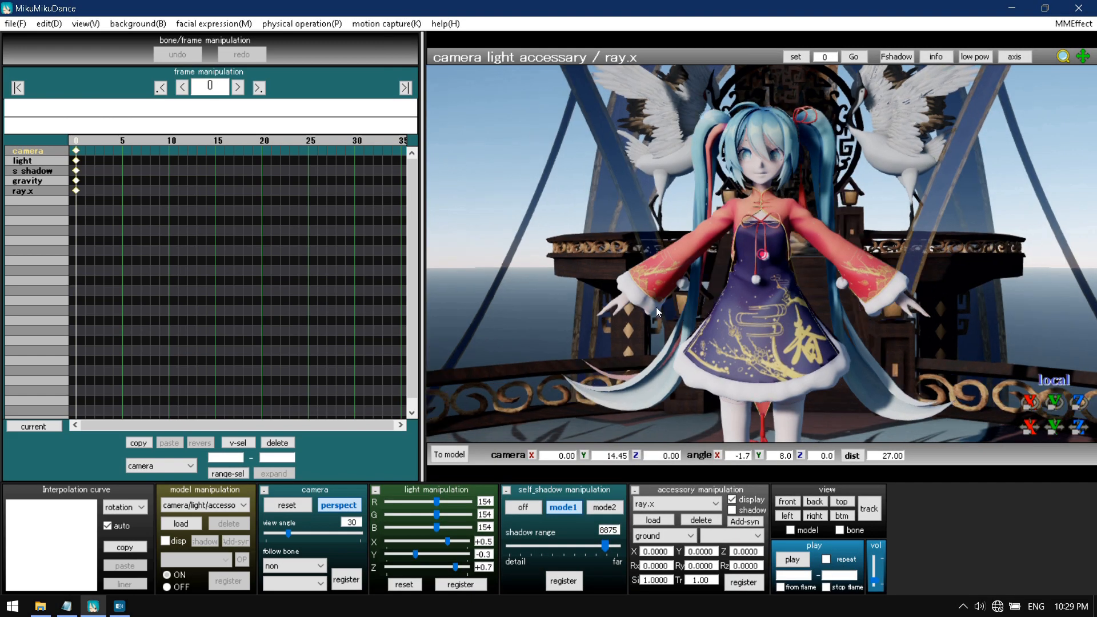
On the Time of day model, set the SunRadiance+ morph to 0.6 and register it.
right_click_drag(656, 307, 685, 305)
scroll(709, 288, "up", 3)
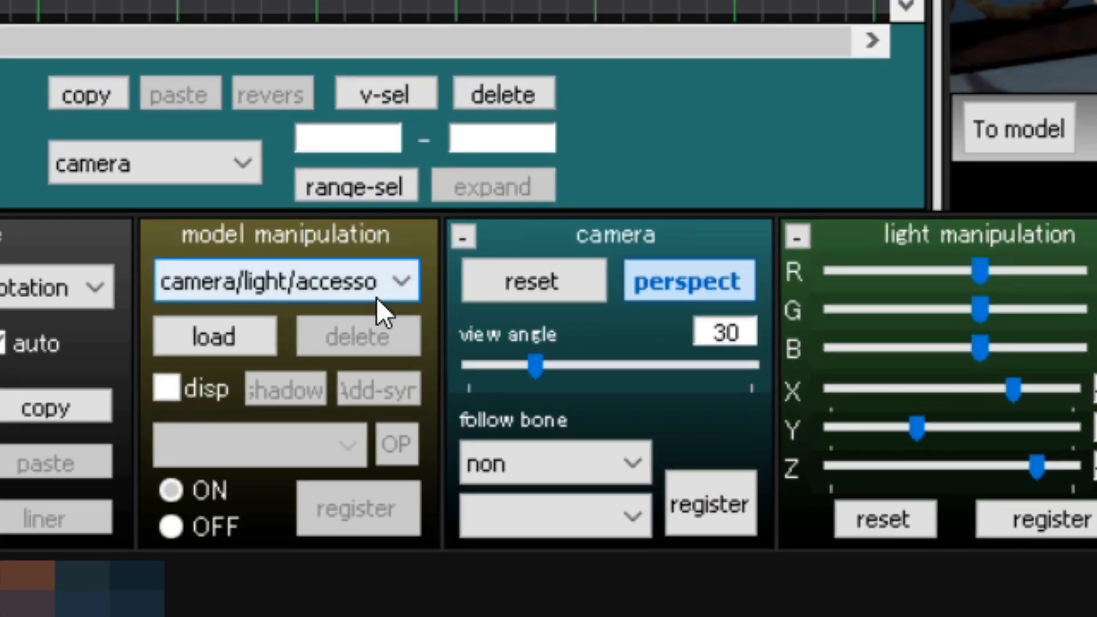
left_click(235, 506)
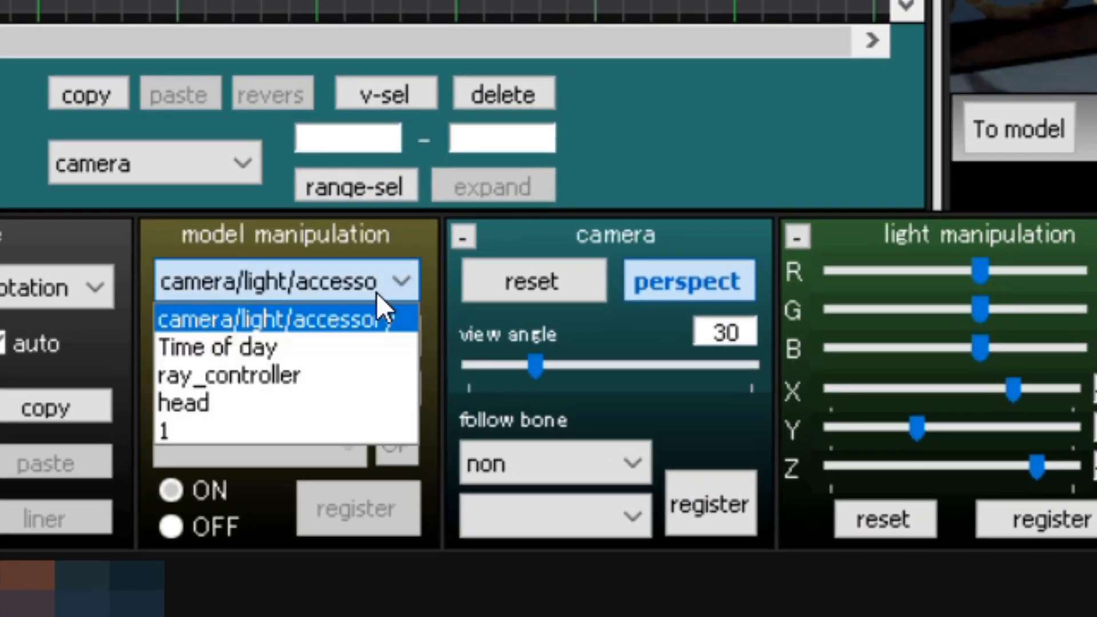
left_click(333, 347)
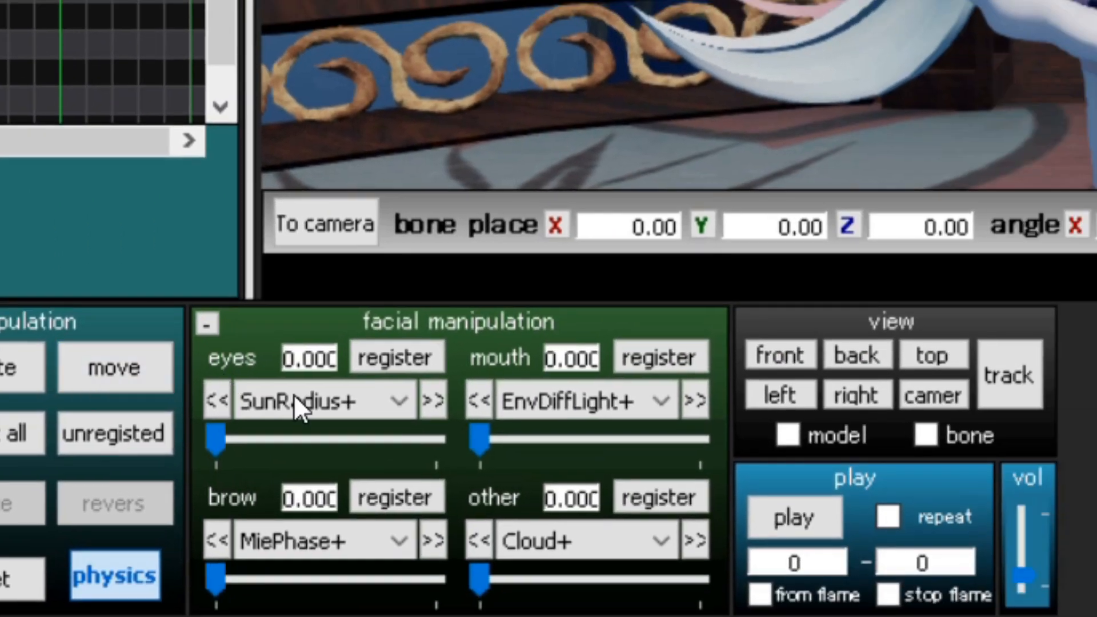
left_click(295, 394)
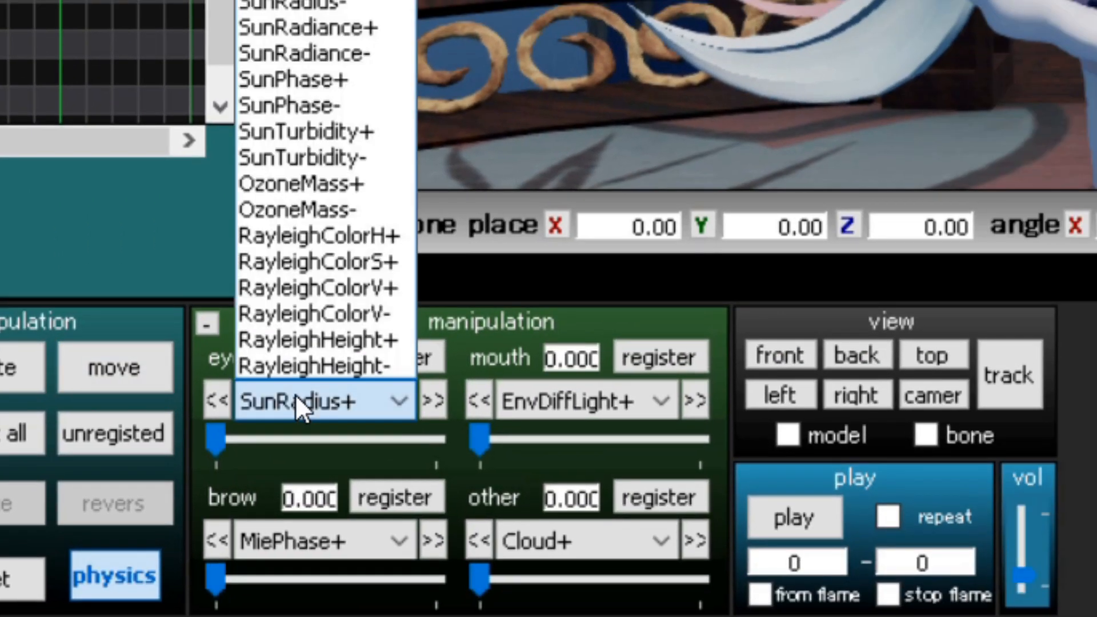
left_click(272, 36)
left_click(348, 439)
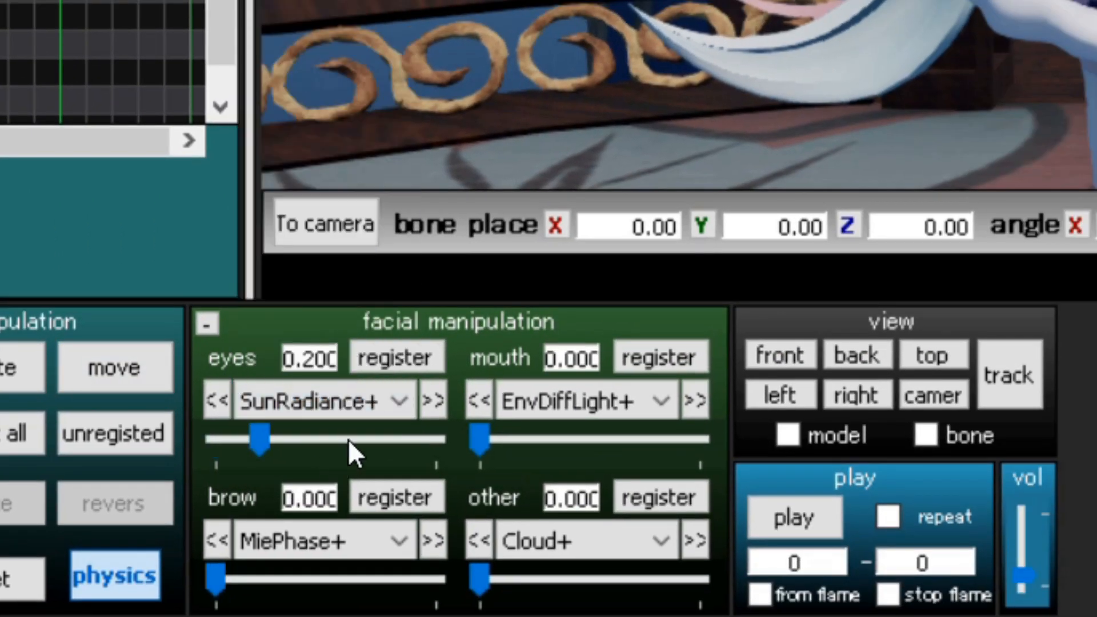
left_click(378, 355)
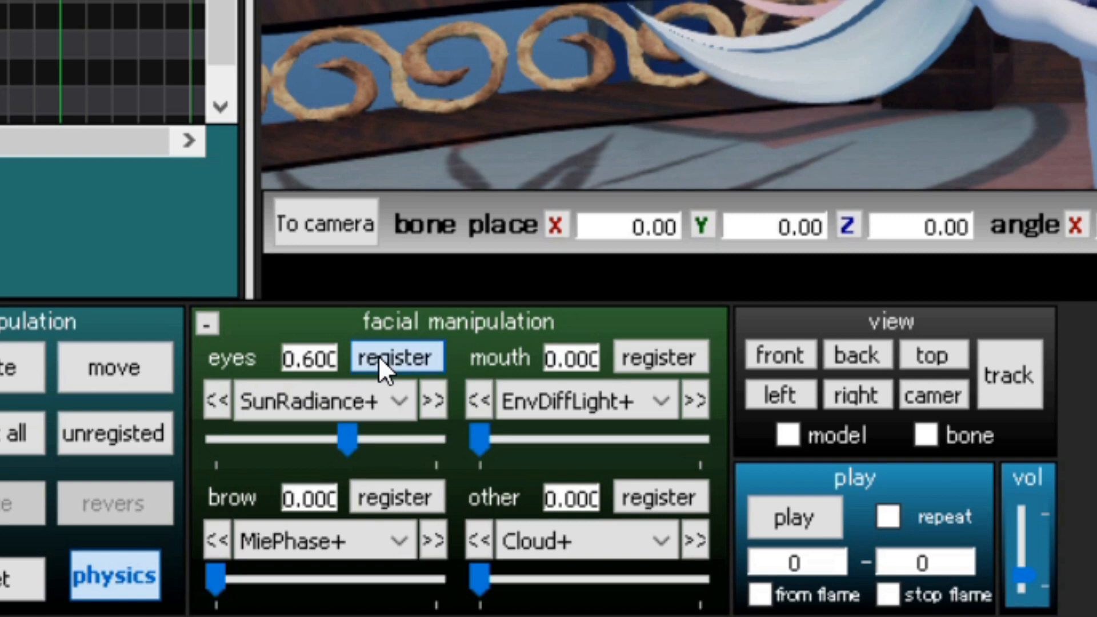
Set the Time of day model's SunTurbidity+ morph to 0.4 and register it.
left_click(378, 402)
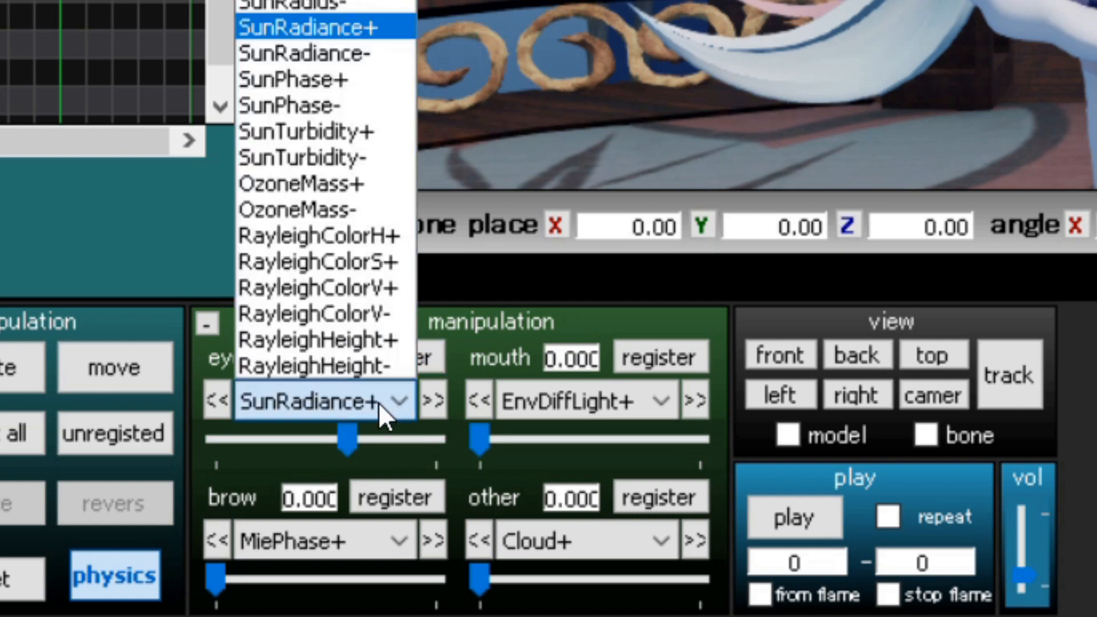
left_click(302, 135)
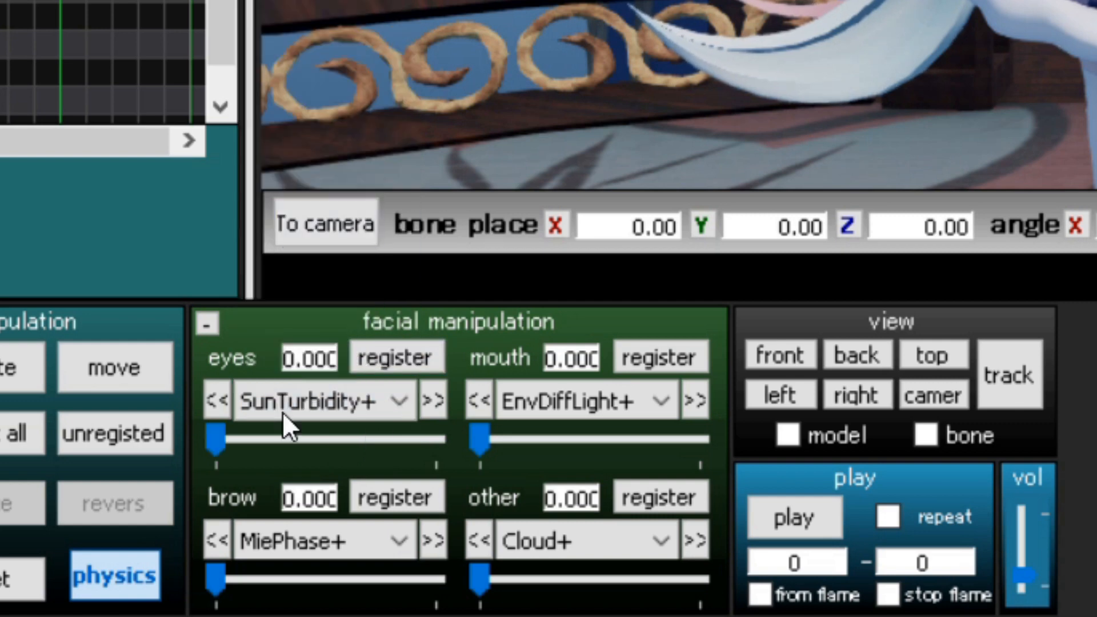
left_click(299, 440)
left_click(302, 440)
left_click(367, 357)
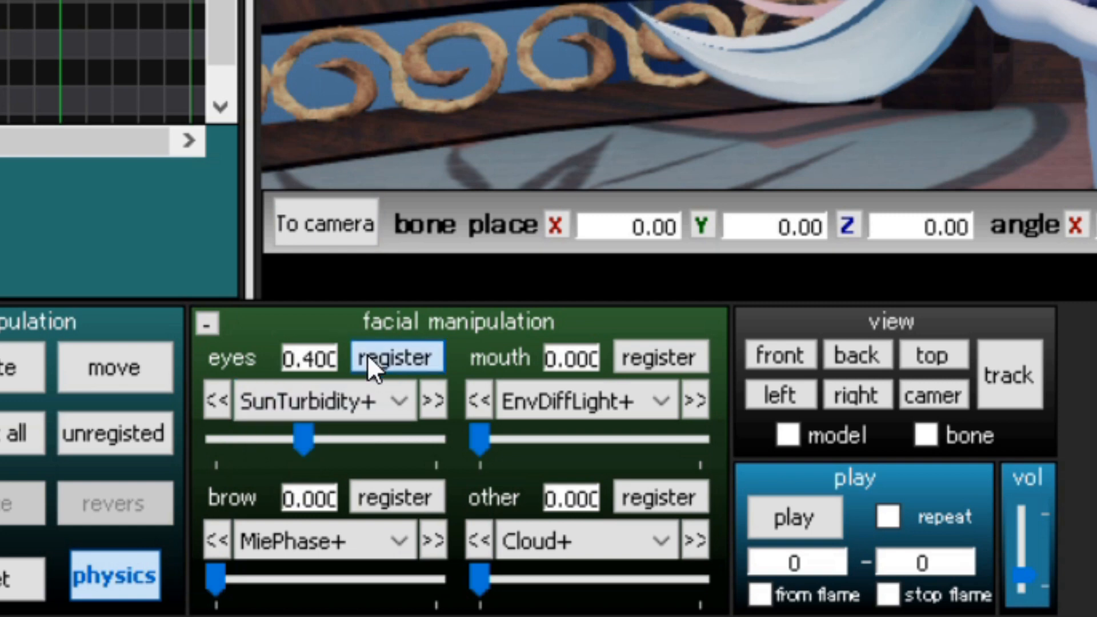
Set the Time of day model's OzoneMass+ morph to 0.4 and register it.
left_click(351, 400)
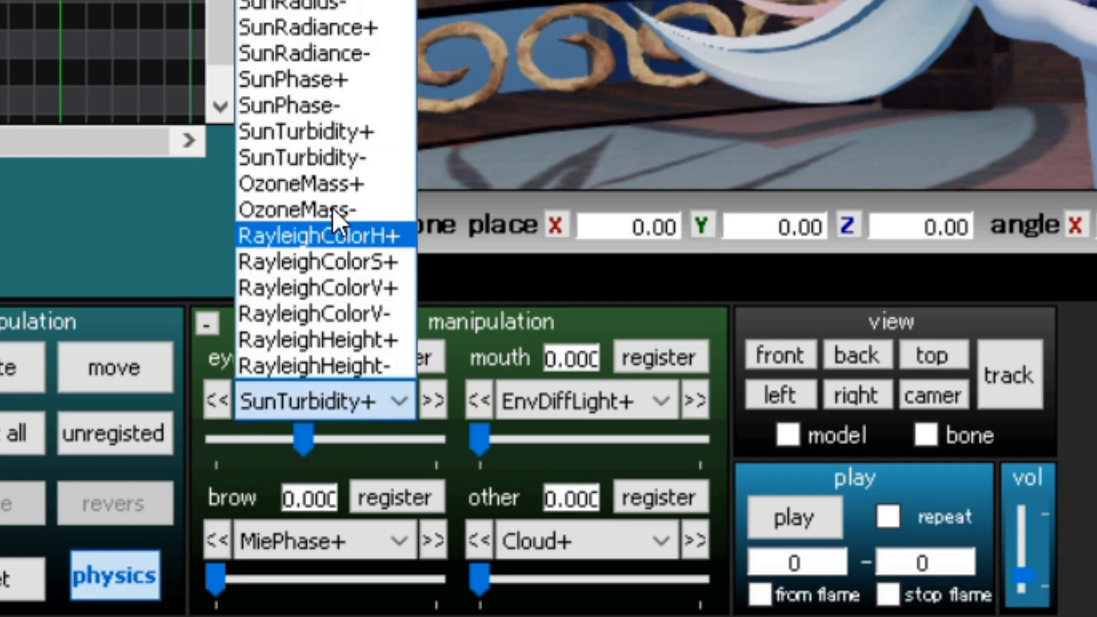
left_click(337, 189)
left_click(297, 437)
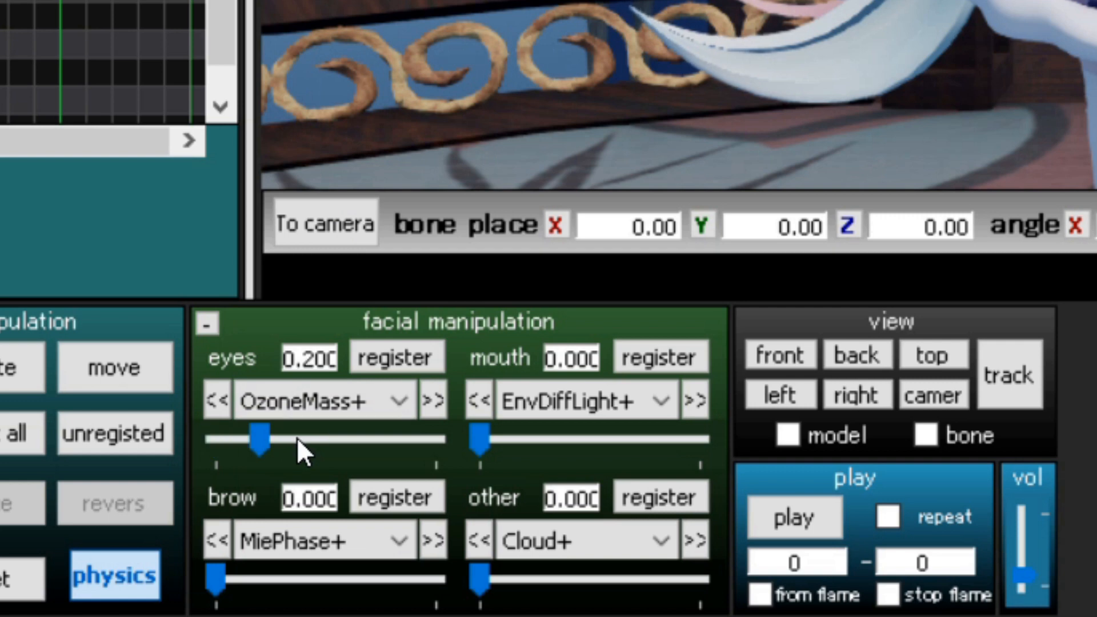
left_click(296, 436)
left_click(378, 354)
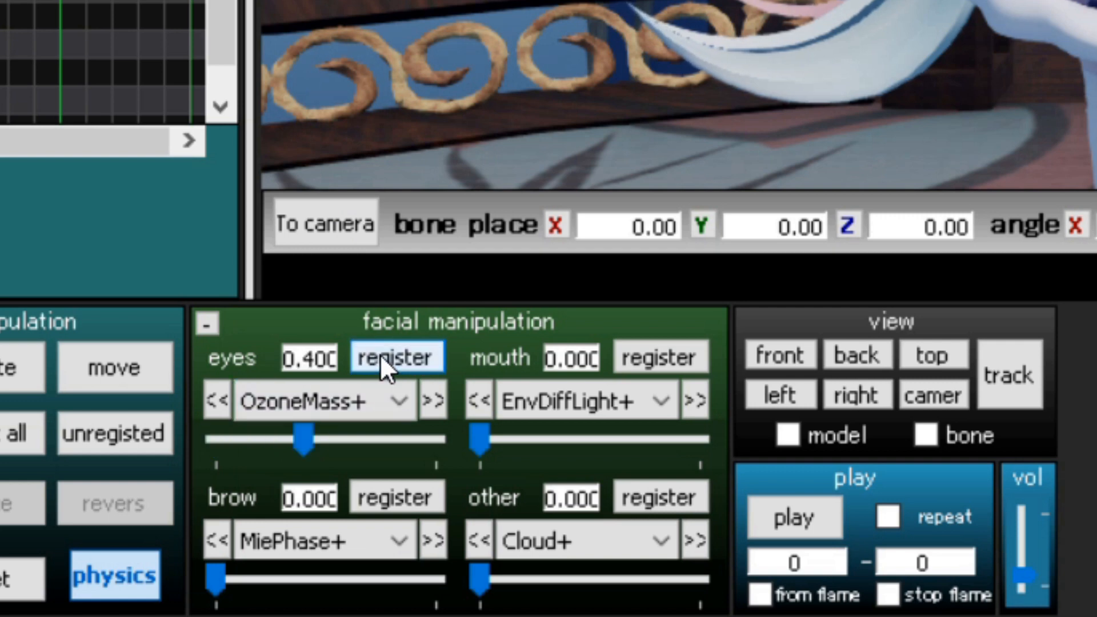
Set the Time of day model's MiePhase+ morph to 0.8 and register it.
left_click(346, 578)
left_click(346, 578)
left_click(348, 578)
left_click(388, 578)
left_click(395, 497)
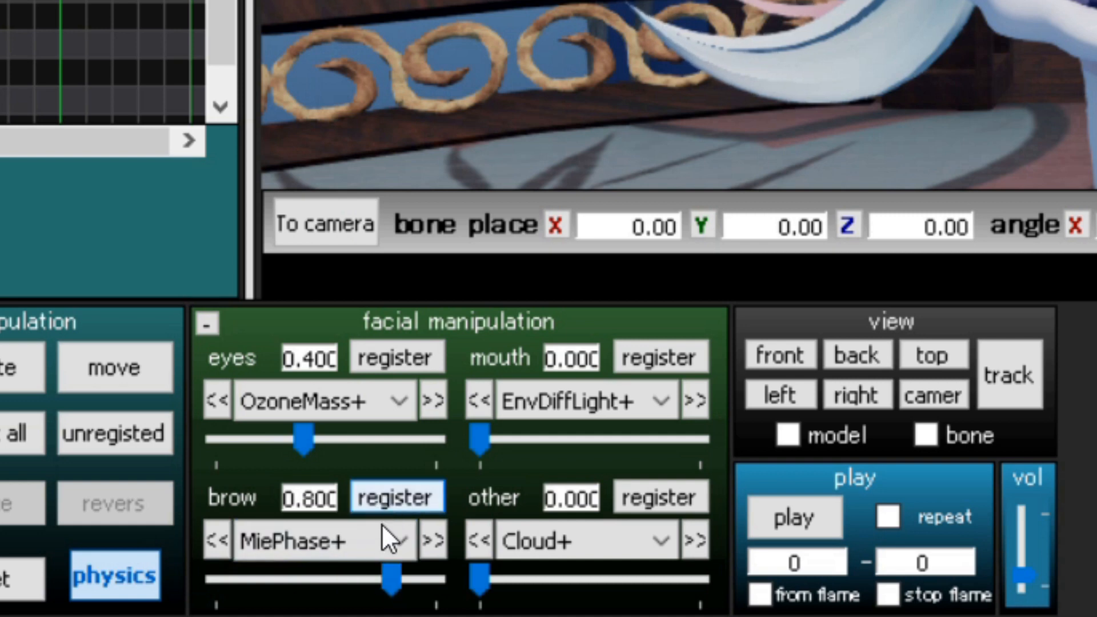
Set the Time of day model's MieTurbidity+ morph to 0.6 and register it.
left_click(384, 537)
left_click(328, 272)
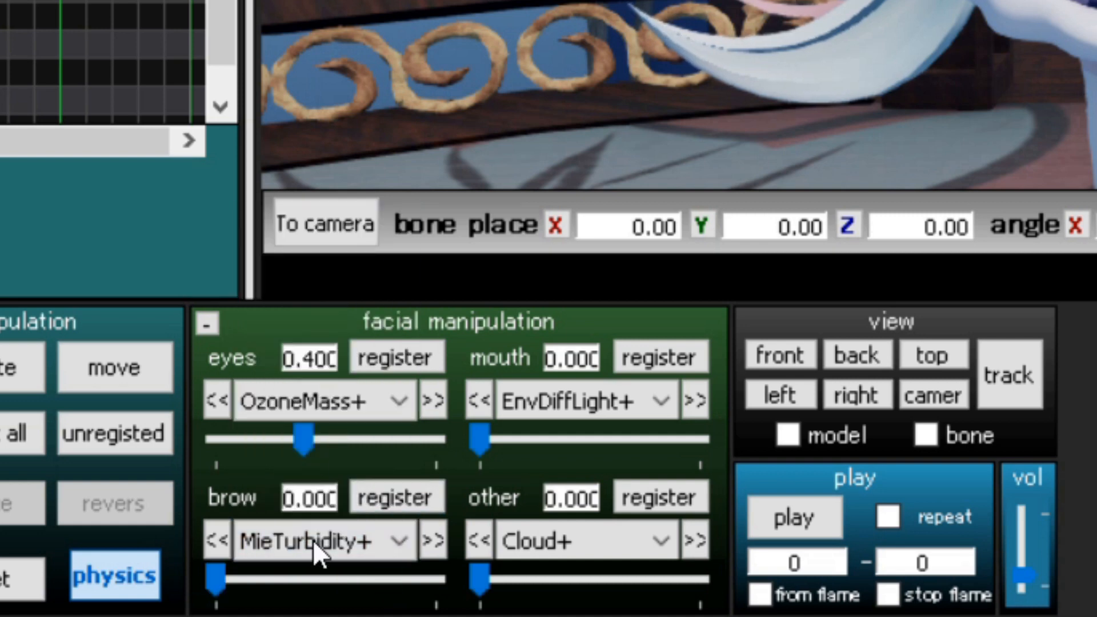
left_click(318, 581)
left_click(330, 578)
left_click(331, 578)
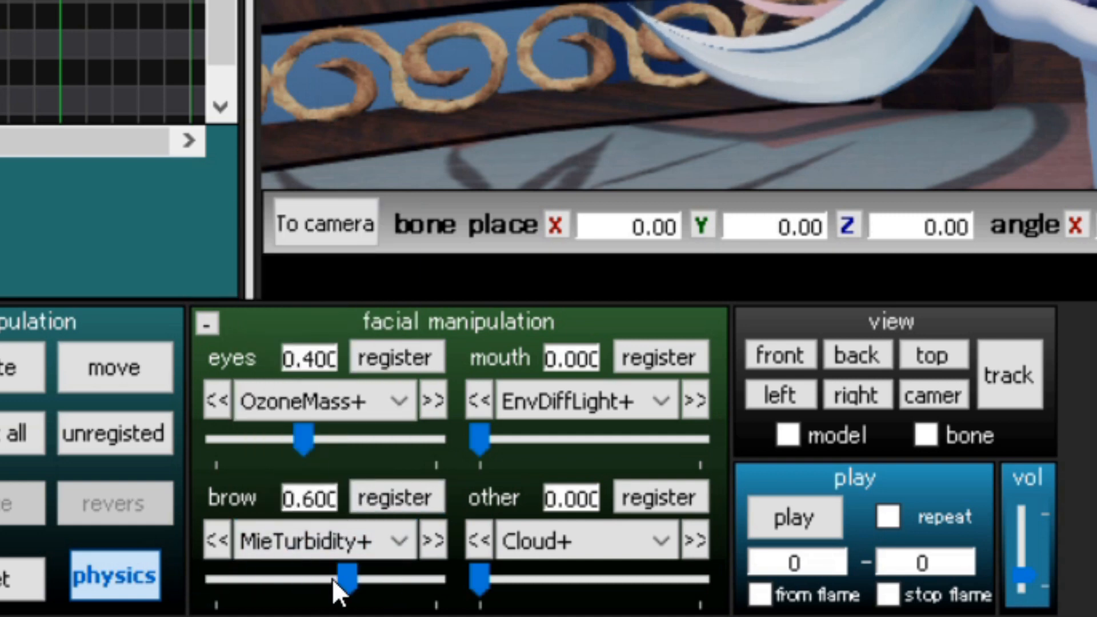
left_click(384, 488)
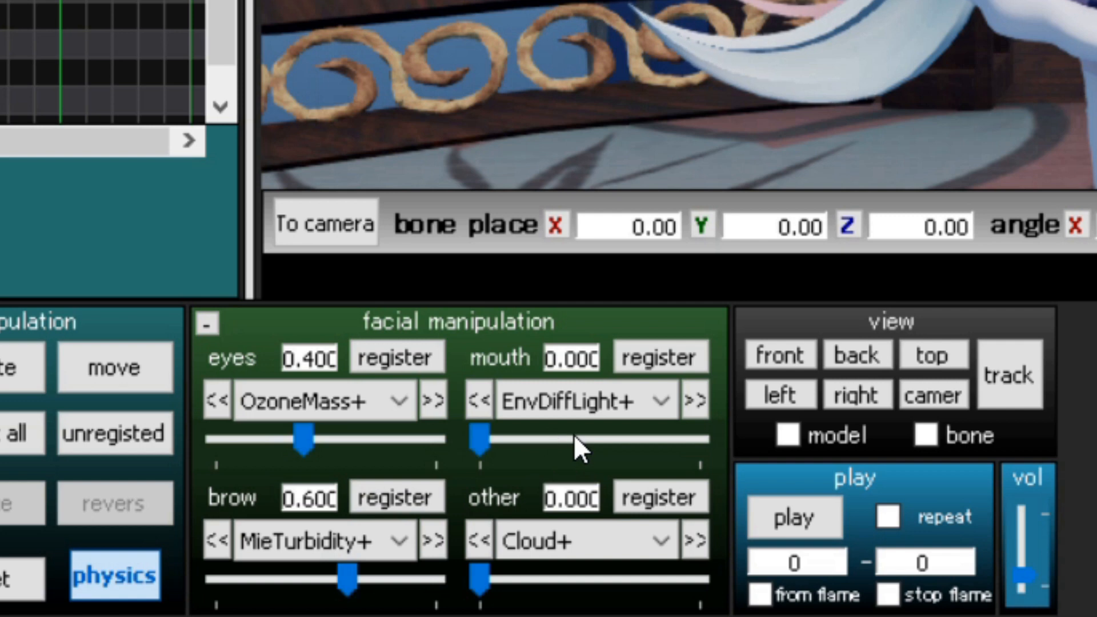
Set and register the Time of day model's environment light morphs: EnvDiffLight+ at 0.4 and EnvSpecLight+ at 0.2.
left_click(573, 438)
left_click(574, 438)
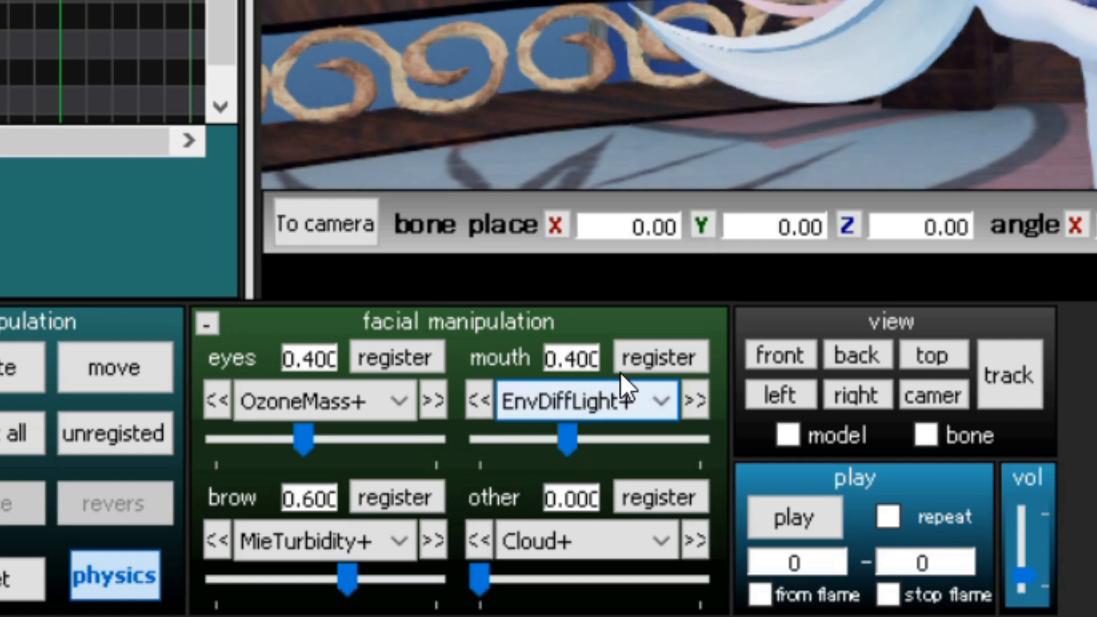
left_click(639, 363)
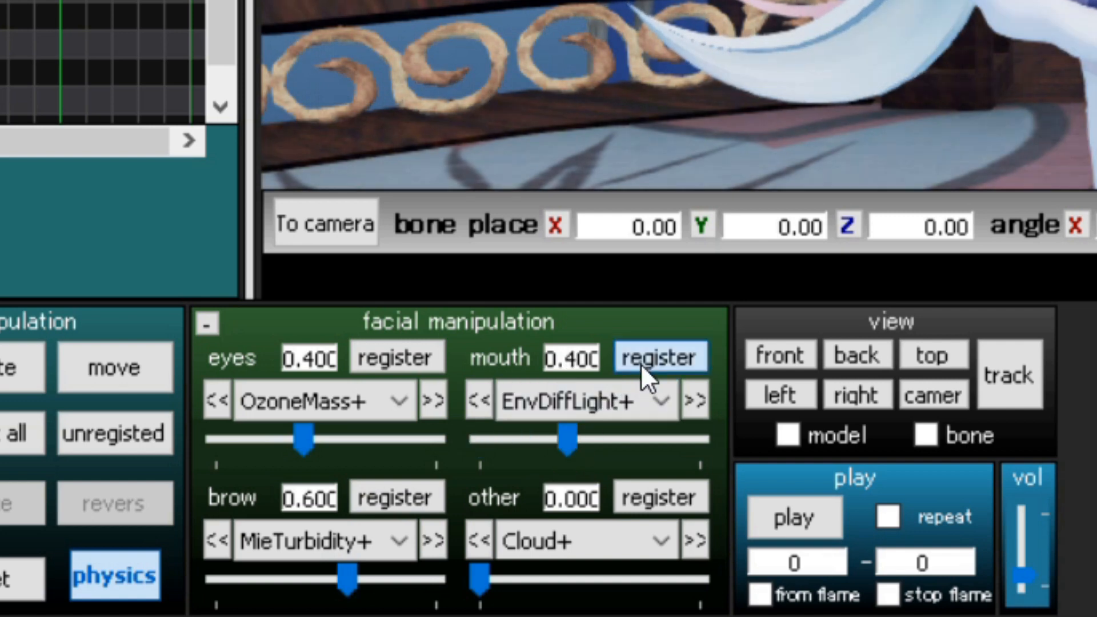
left_click(625, 402)
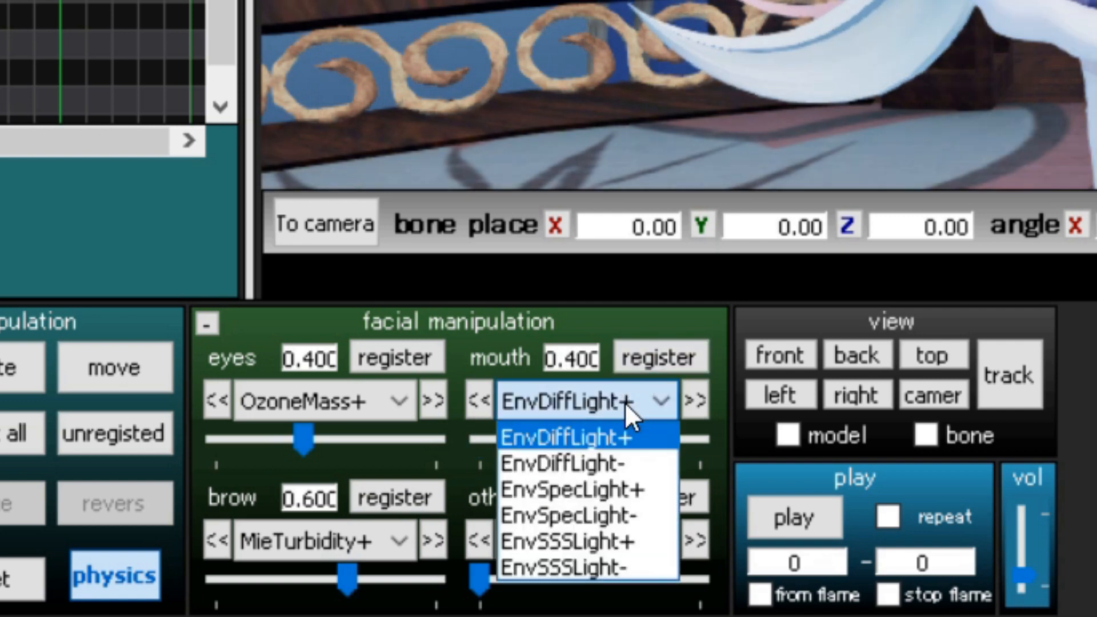
left_click(608, 491)
left_click(549, 436)
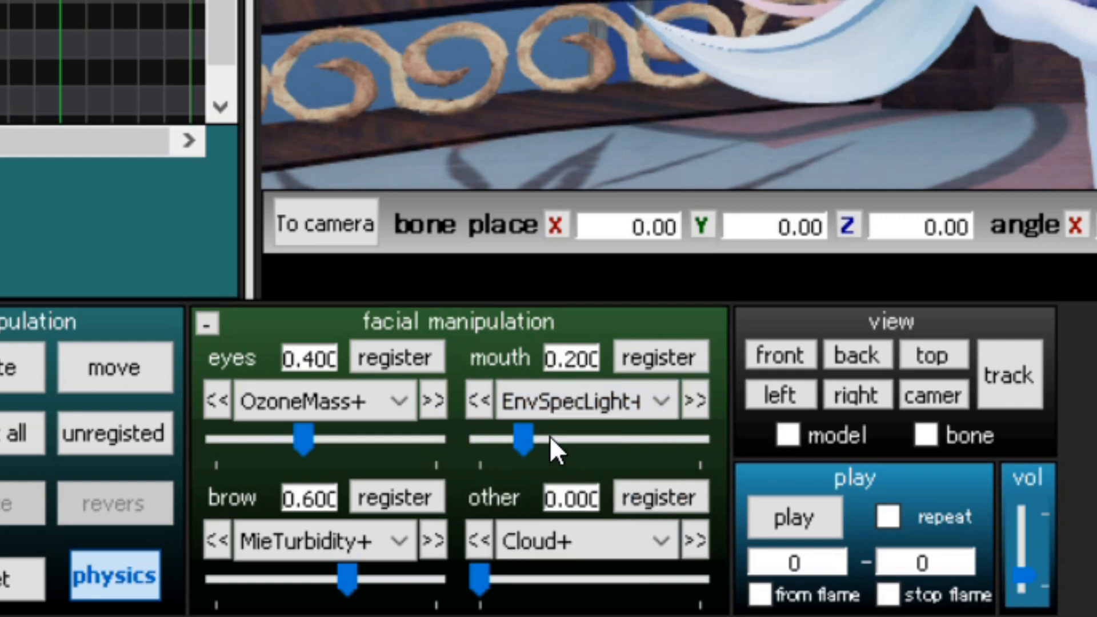
left_click(642, 368)
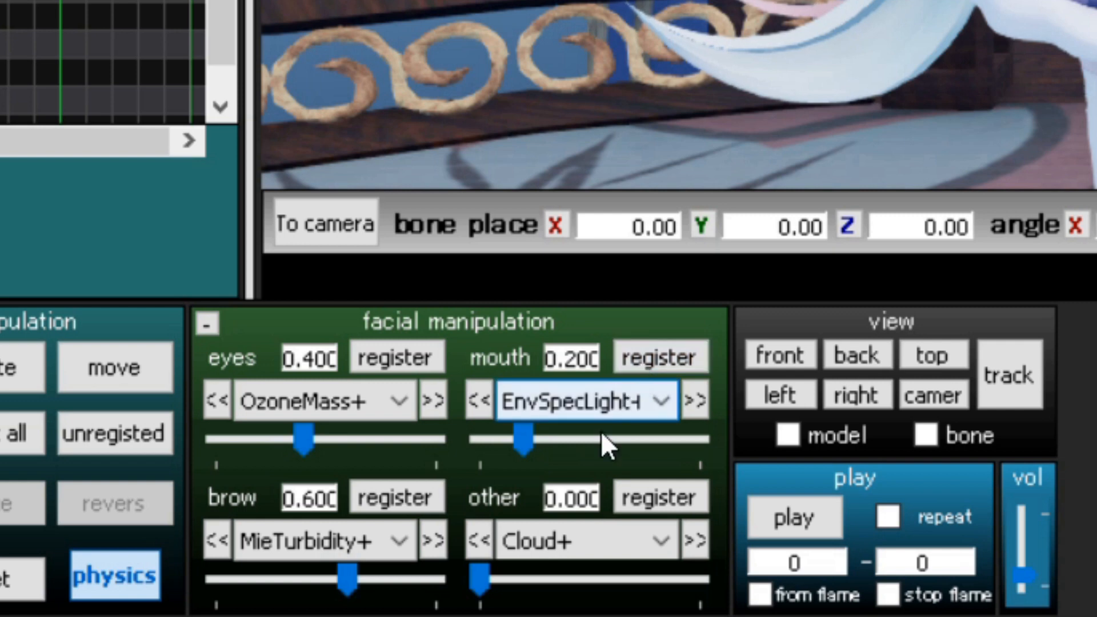
Set and register the Time of day model's cloud morphs: Cloud+ at 0.4 and CloudSpeed+ at 0.2.
left_click(583, 586)
left_click(639, 496)
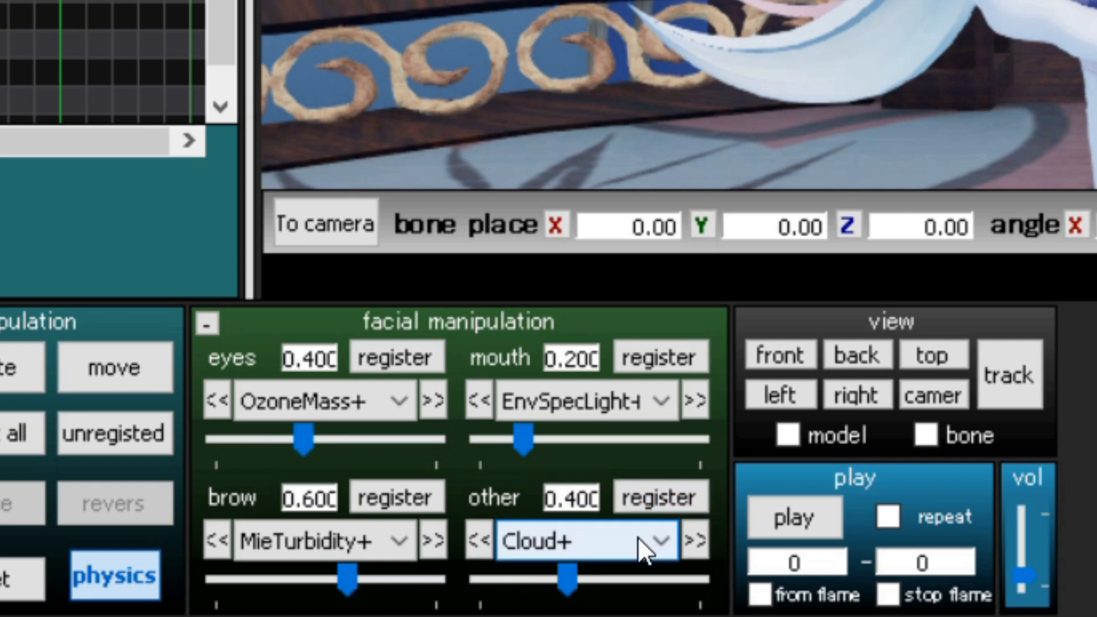
left_click(639, 539)
left_click(622, 479)
left_click(615, 578)
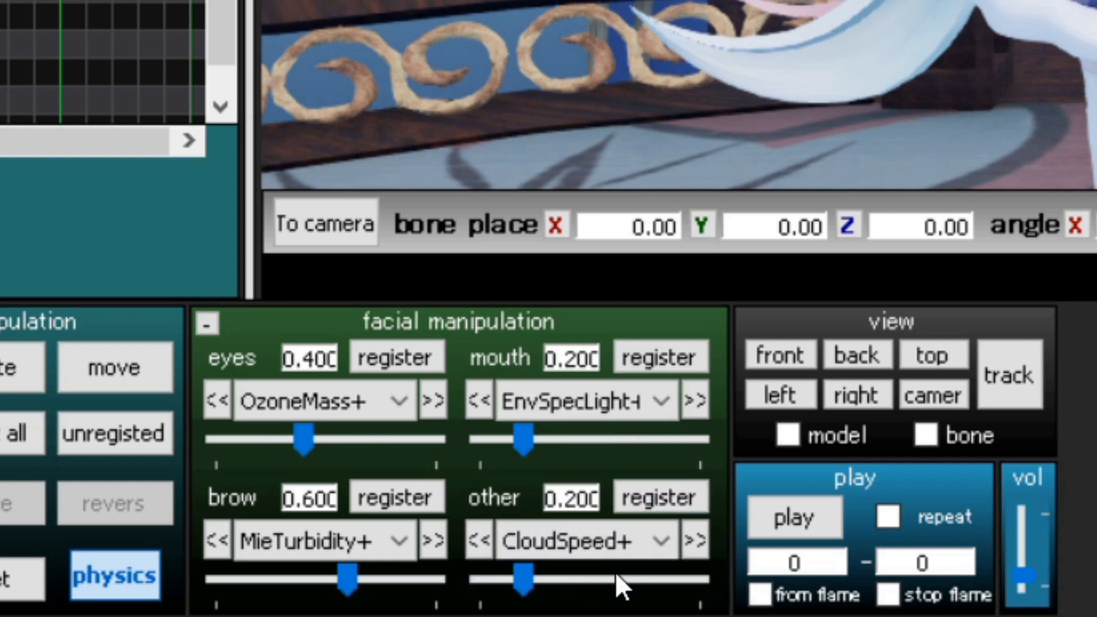
left_click(635, 496)
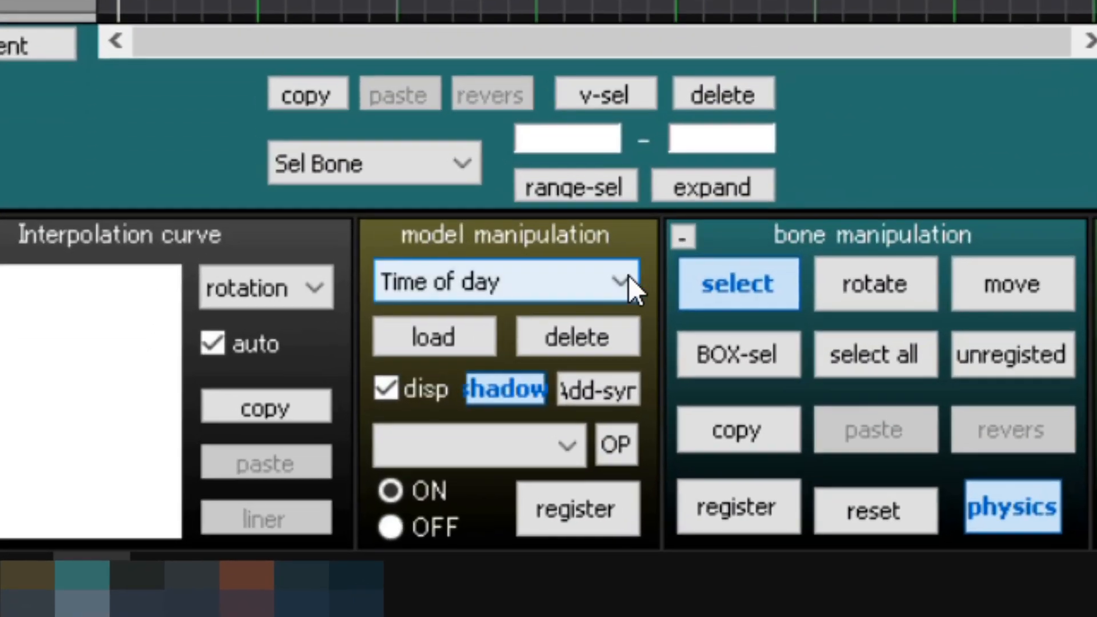
On the ray_controller model, set SunLight+ to 0.1 and BloomThreshold to 0.4, registering each morph.
left_click(243, 505)
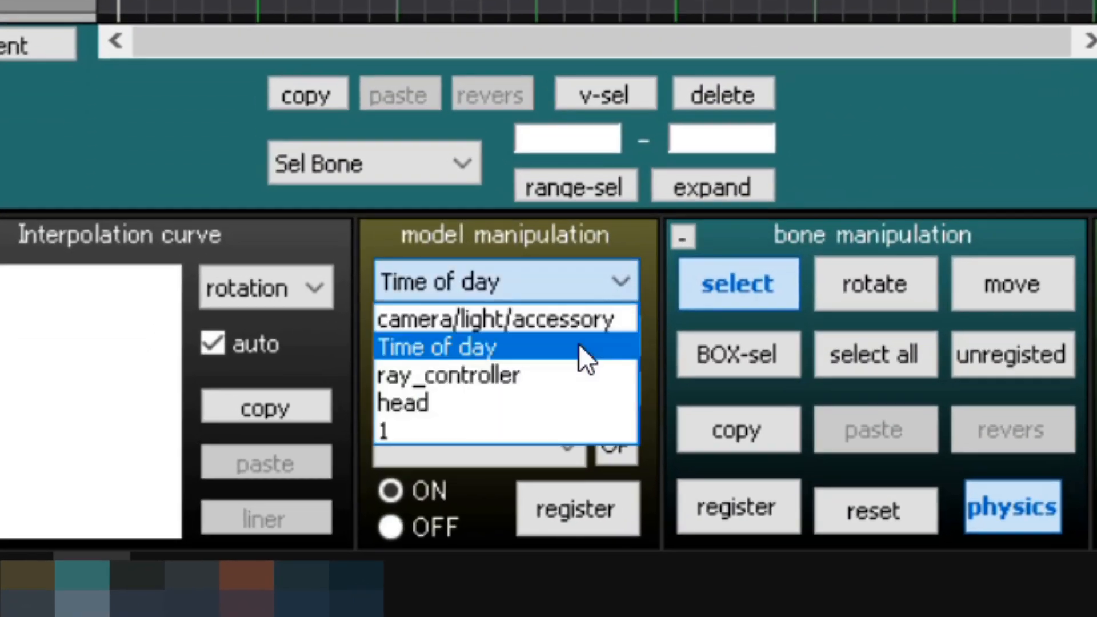
left_click(561, 376)
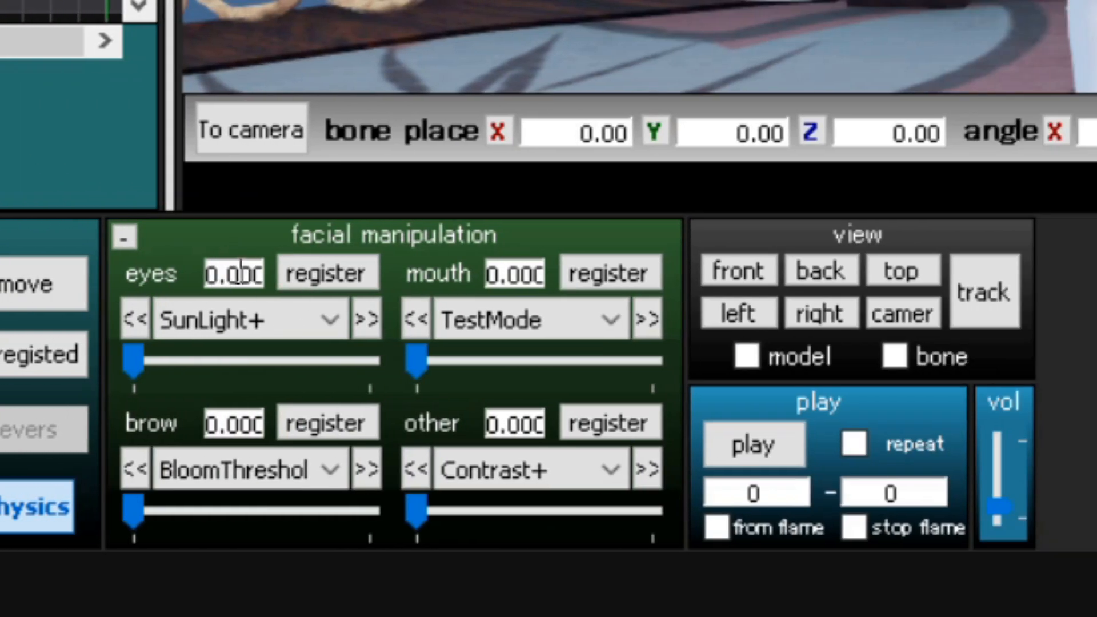
double_click(242, 269)
type("0.1")
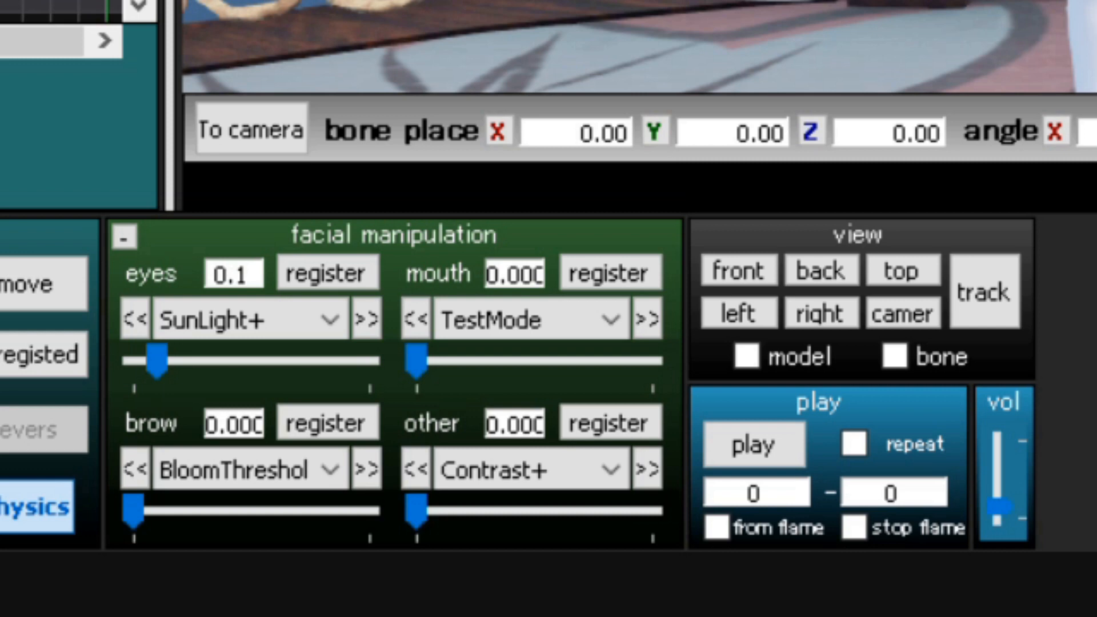
left_click(336, 277)
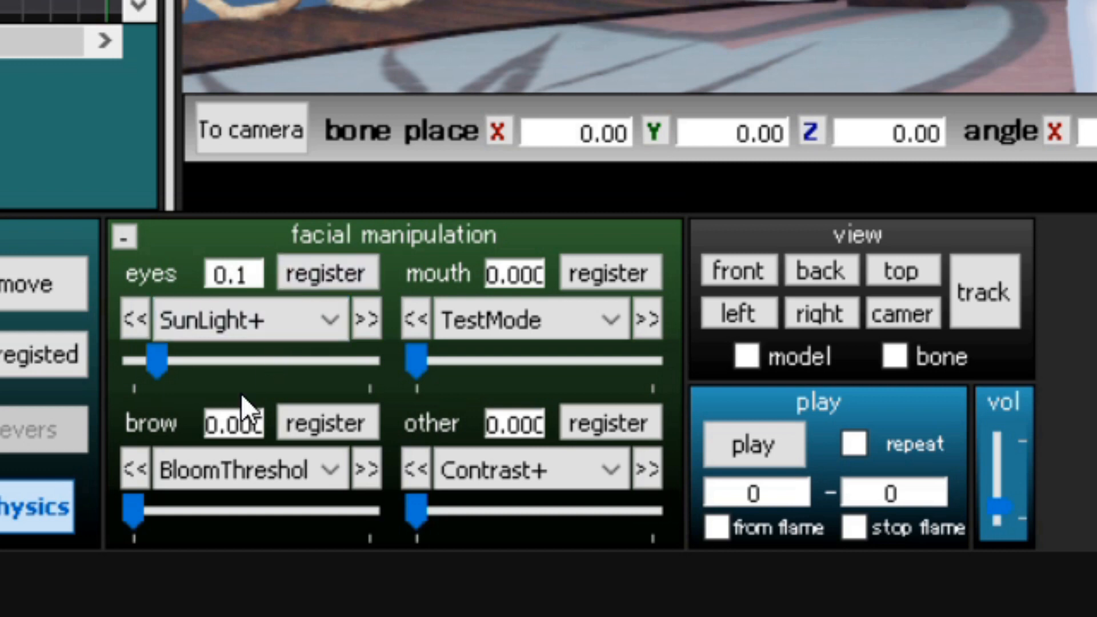
left_click_drag(199, 506, 225, 491)
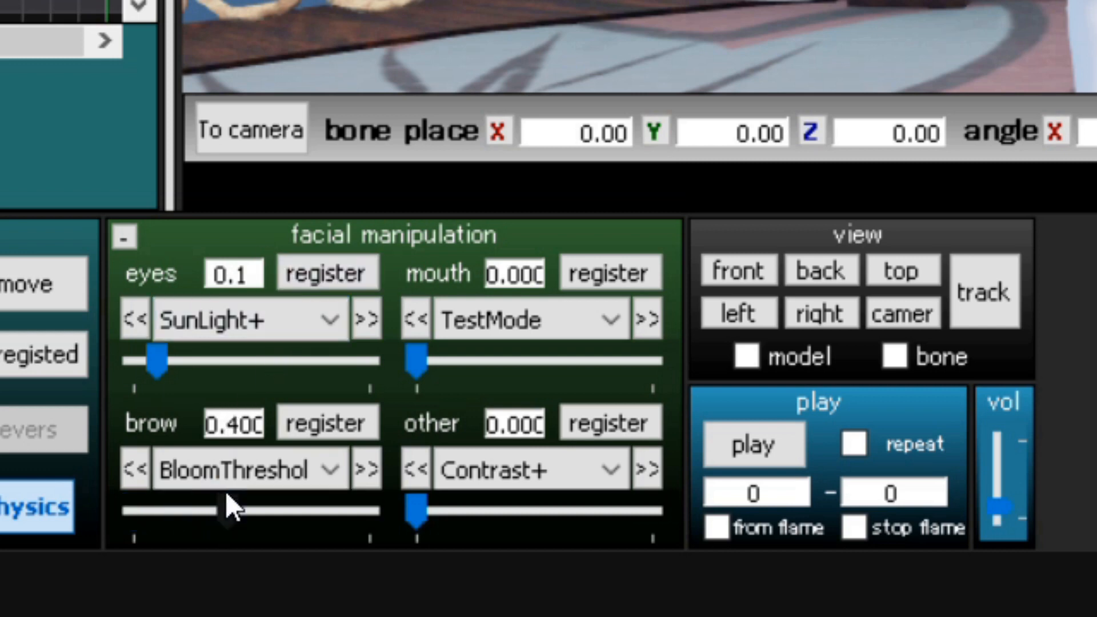
left_click(306, 425)
Set the ray_controller model's Saturation+ morph to 0.4 and register it.
left_click(461, 468)
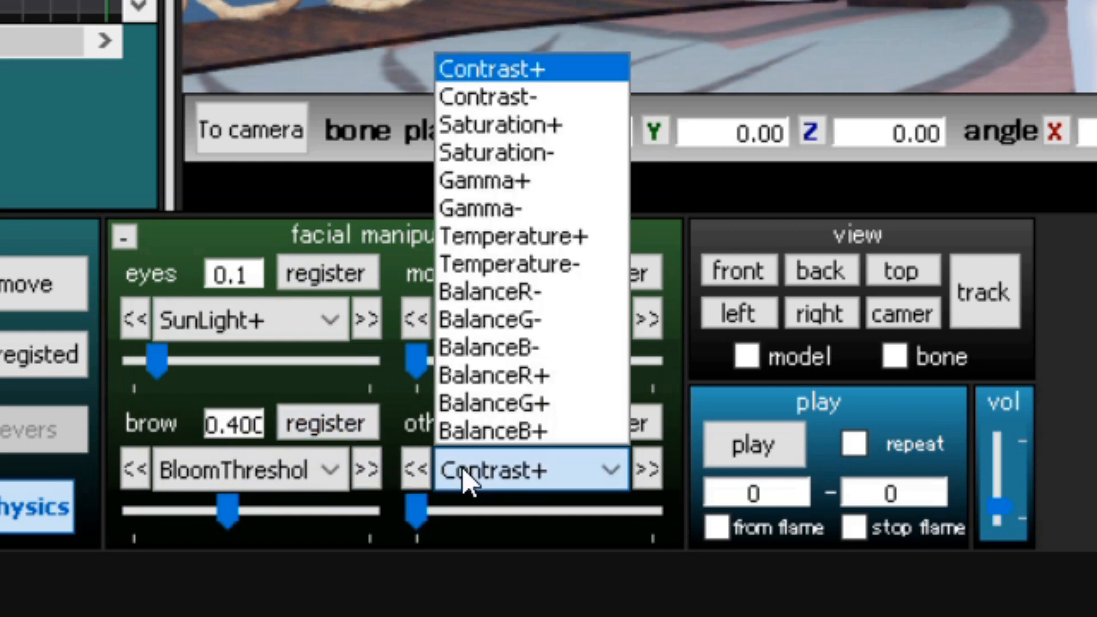
left_click(491, 124)
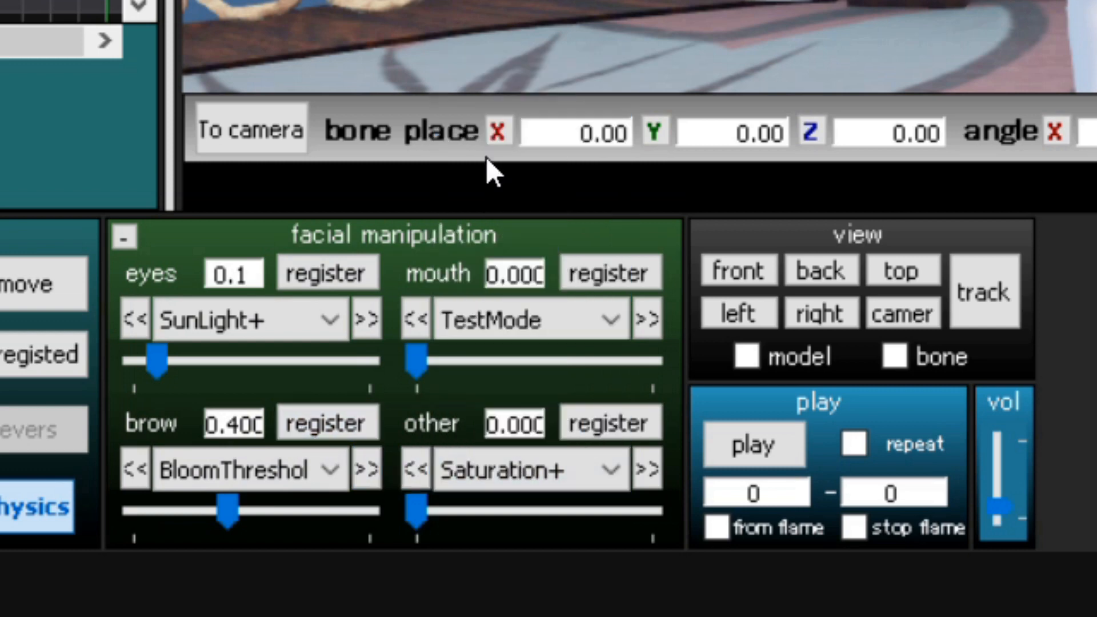
left_click(506, 513)
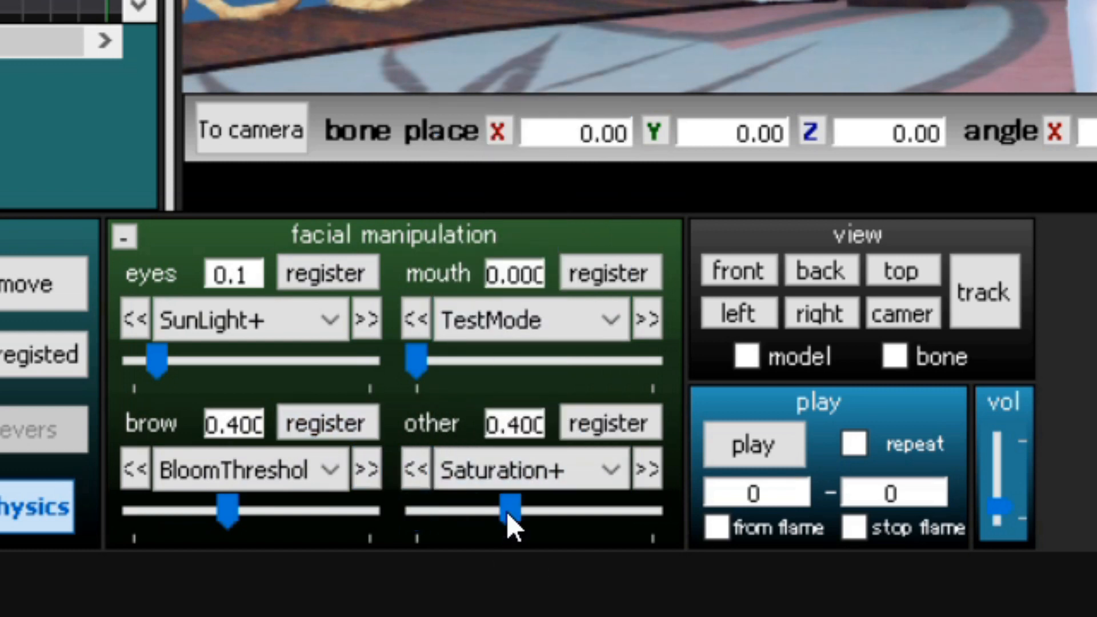
left_click(605, 424)
left_click(606, 426)
Set the ray_controller model's Gamma- morph to 0.2 and register it.
left_click(592, 465)
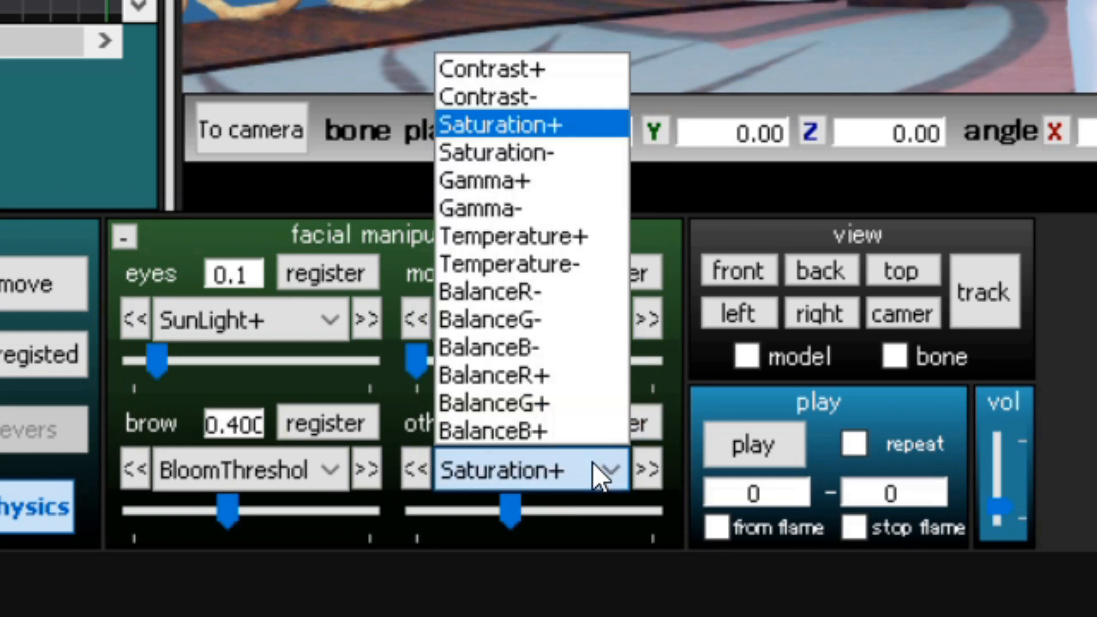
left_click(520, 211)
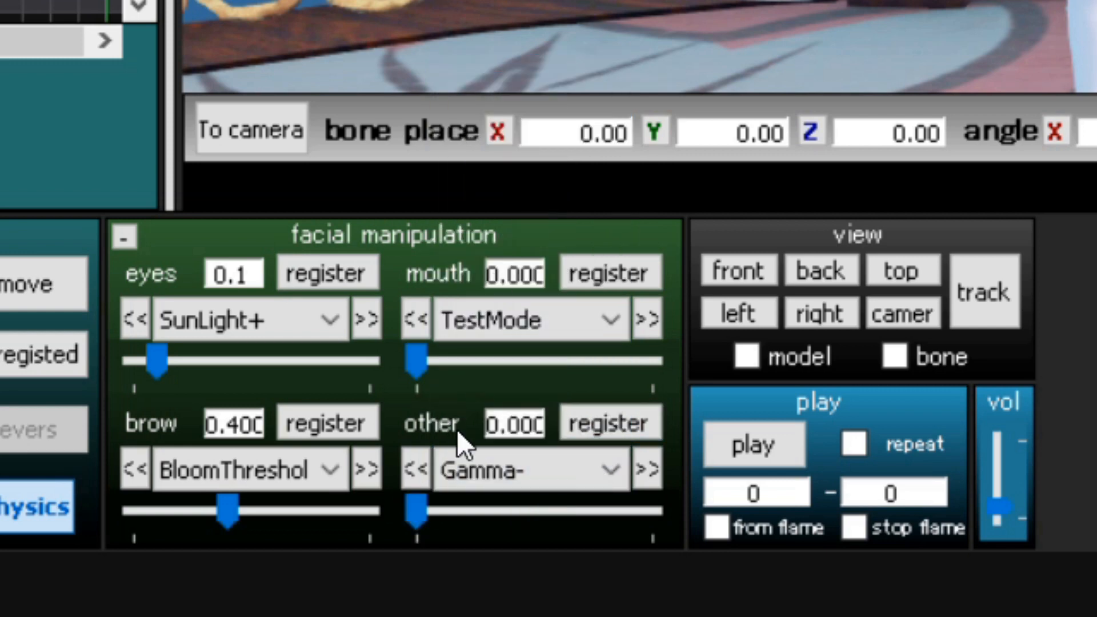
left_click(466, 506)
left_click(610, 423)
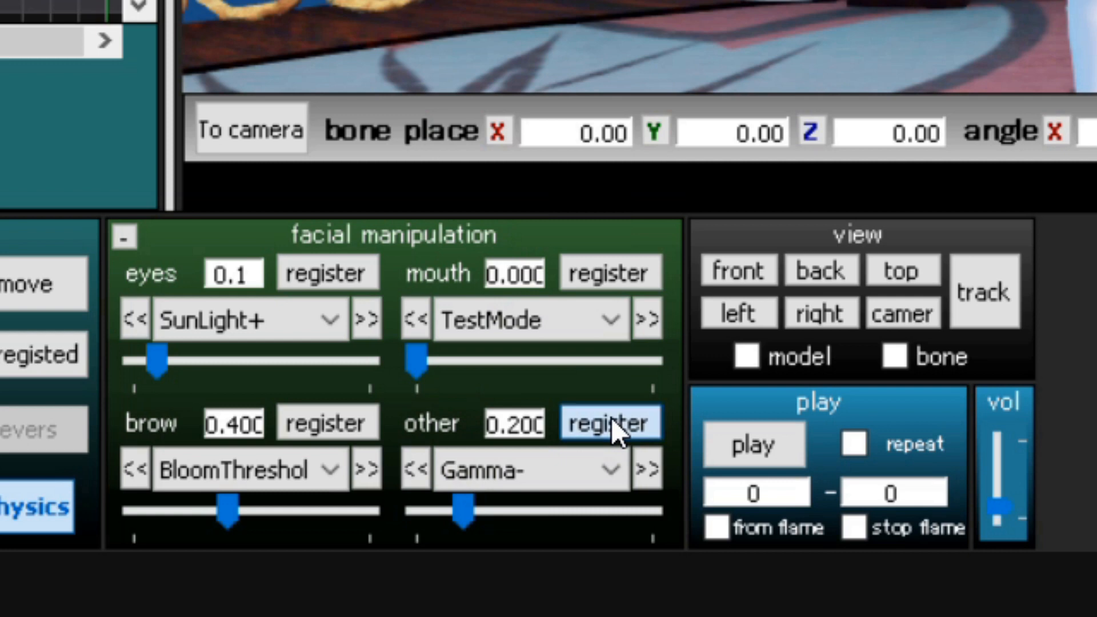
Set the ray_controller model's Temperature+ morph to 0.2 and register it.
left_click(605, 457)
left_click(549, 235)
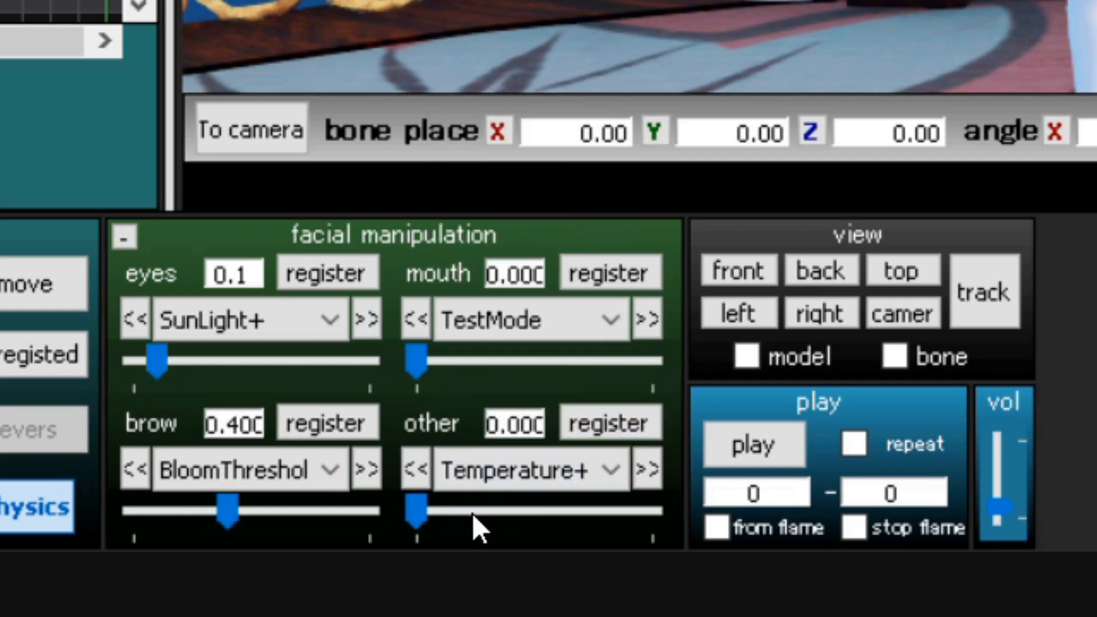
left_click(479, 513)
left_click(585, 426)
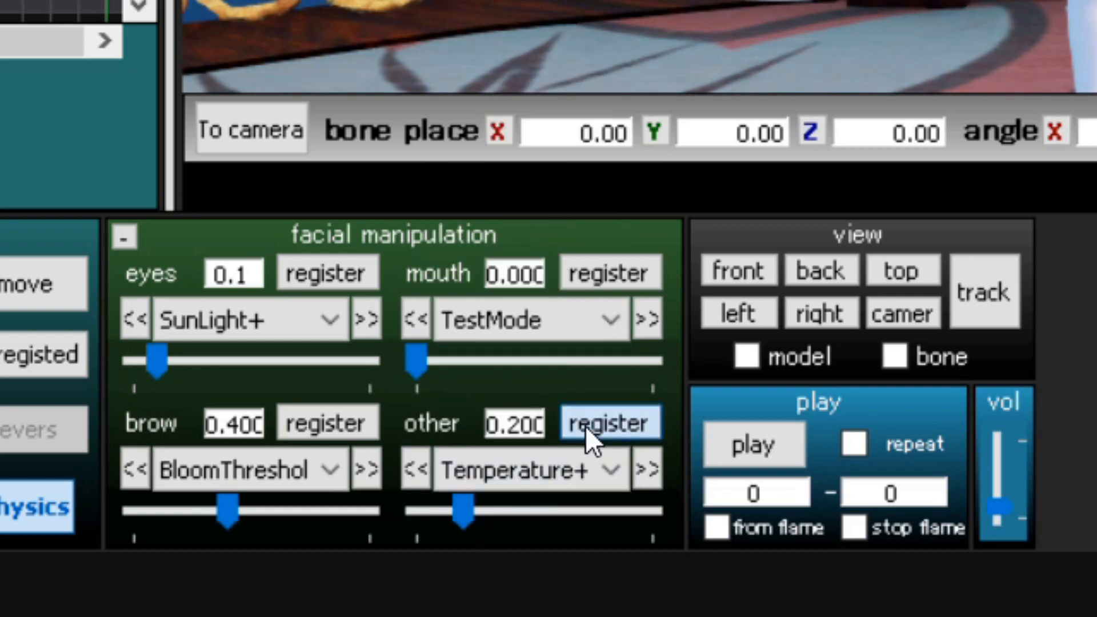
Return to camera mode and load Diffusion.x as an accessory from the Diffusion7 folder in the tutorial's Effects folder.
left_click(294, 140)
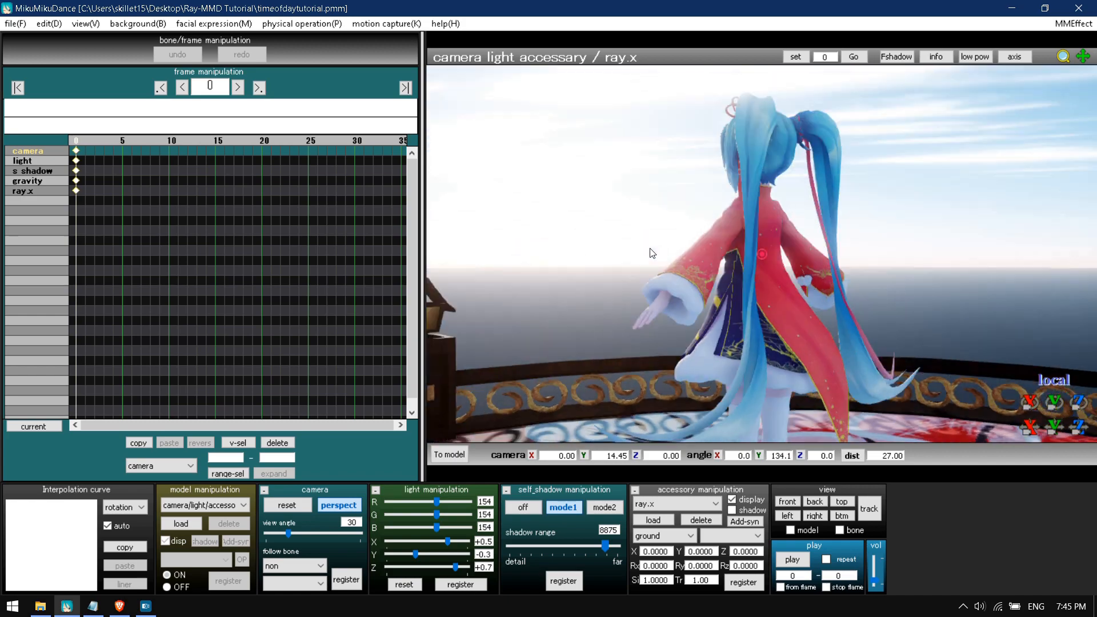
right_click_drag(652, 253, 384, 236)
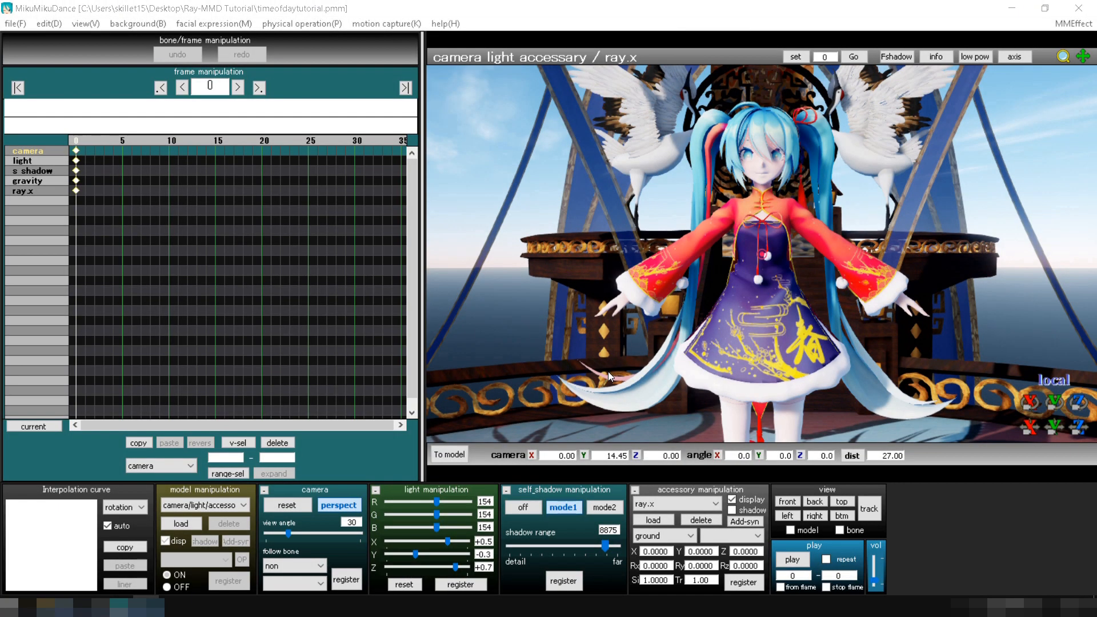
left_click(608, 371)
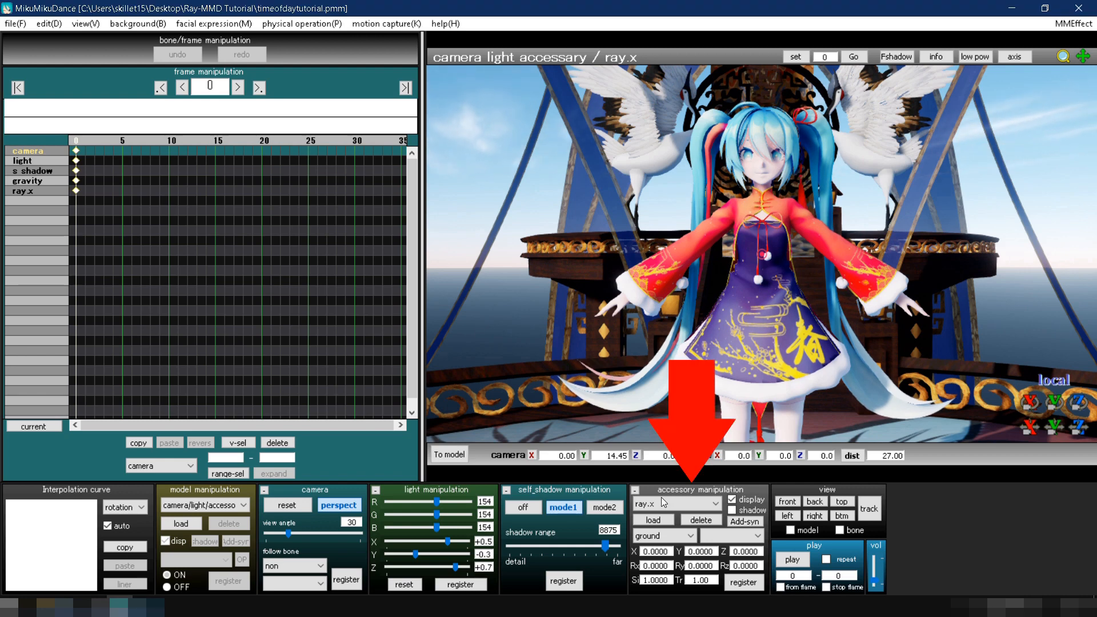
left_click(666, 518)
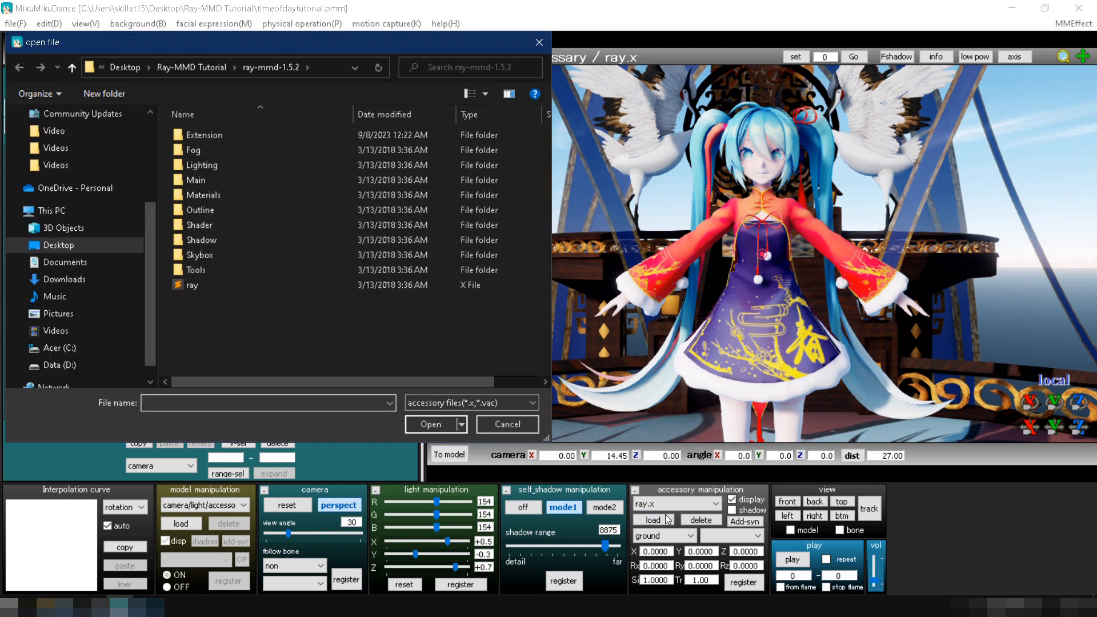
left_click(210, 65)
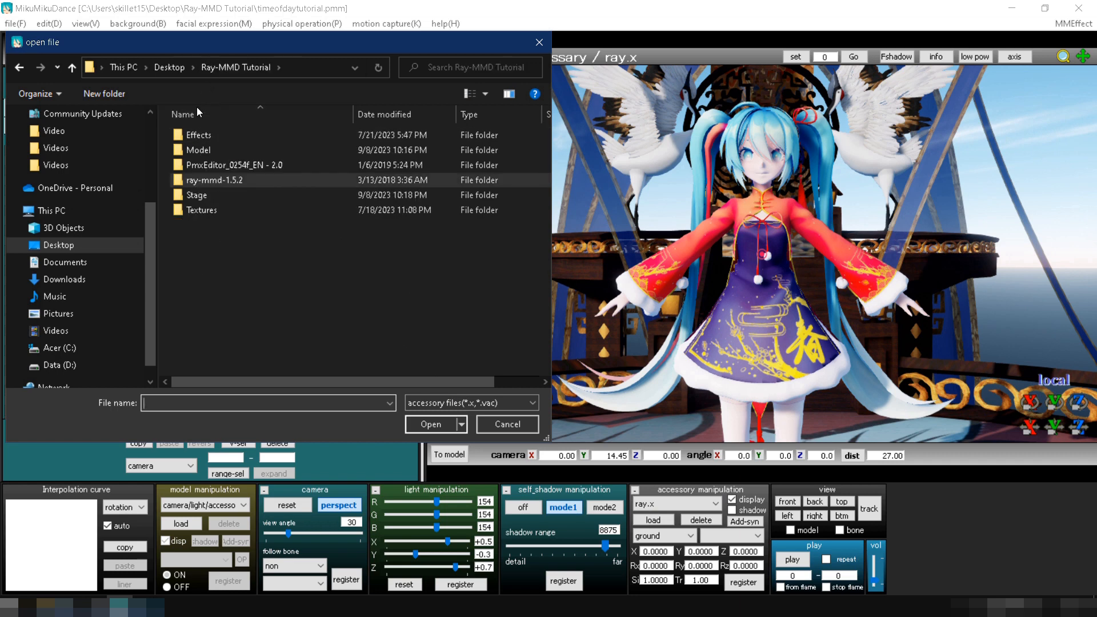
double_click(197, 134)
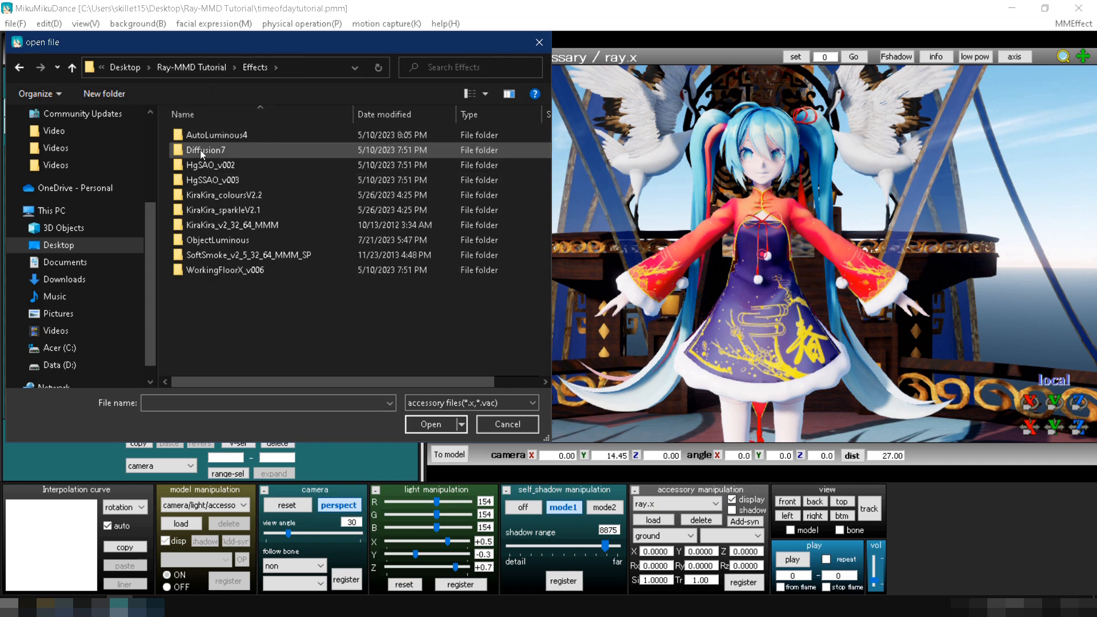
double_click(200, 149)
double_click(200, 135)
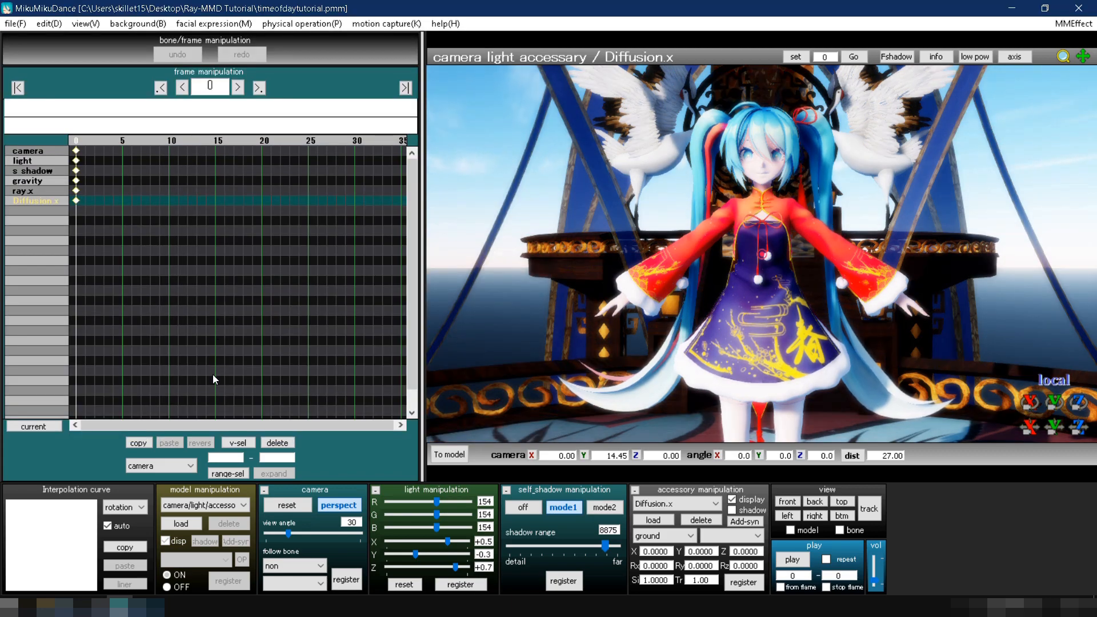
Set the head model's Null_290 morph to 1.0, register it, and return to camera mode.
left_click(211, 505)
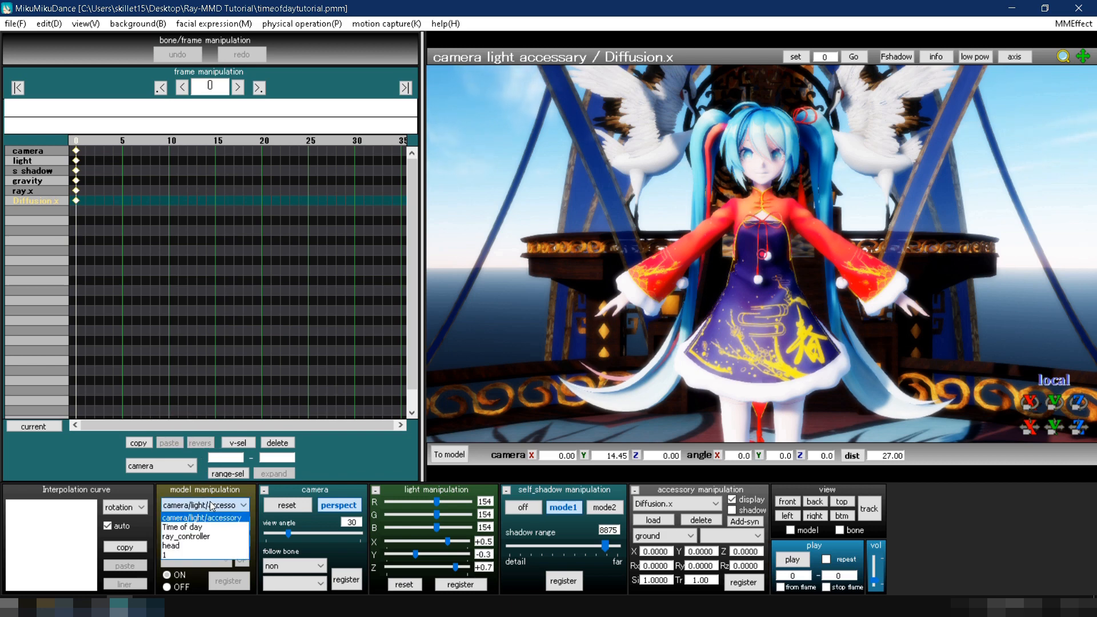
left_click(189, 546)
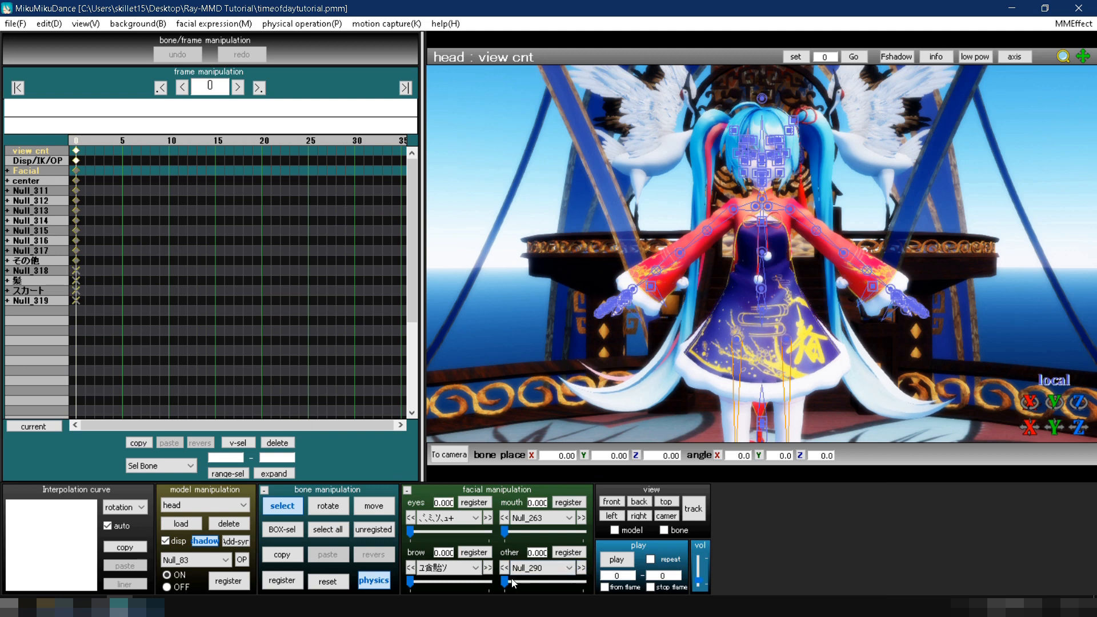
left_click_drag(512, 582, 522, 585)
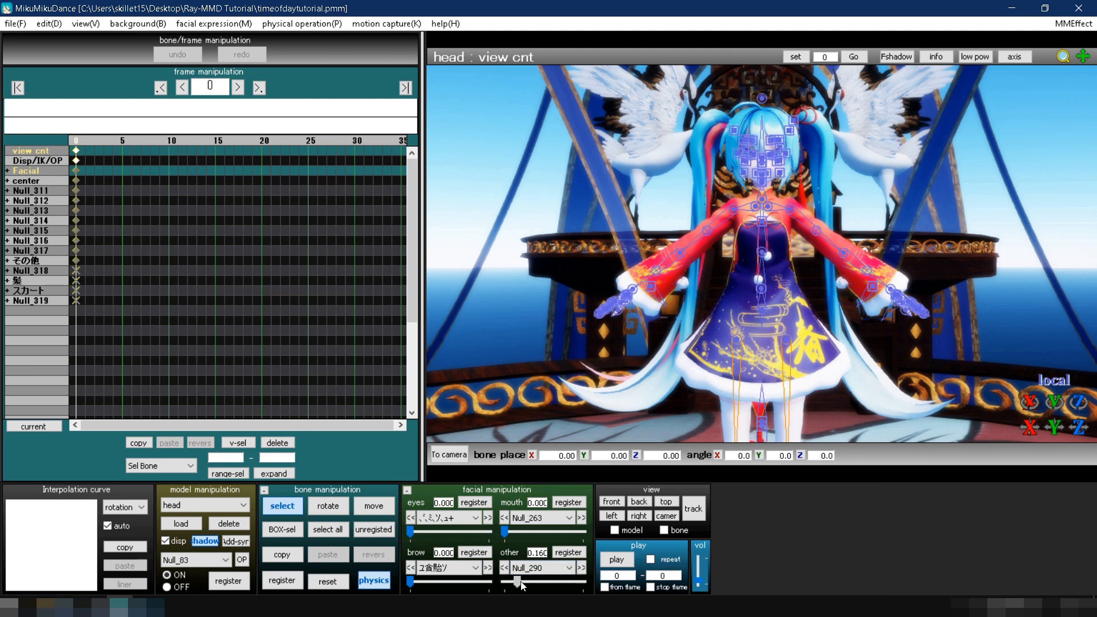
left_click(579, 553)
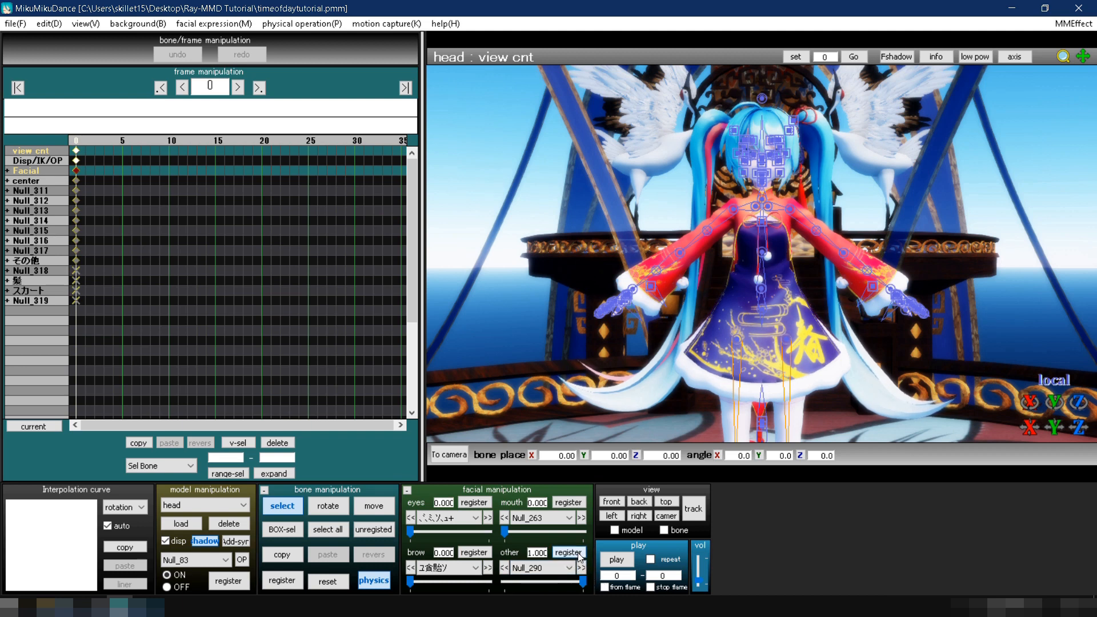
left_click(456, 455)
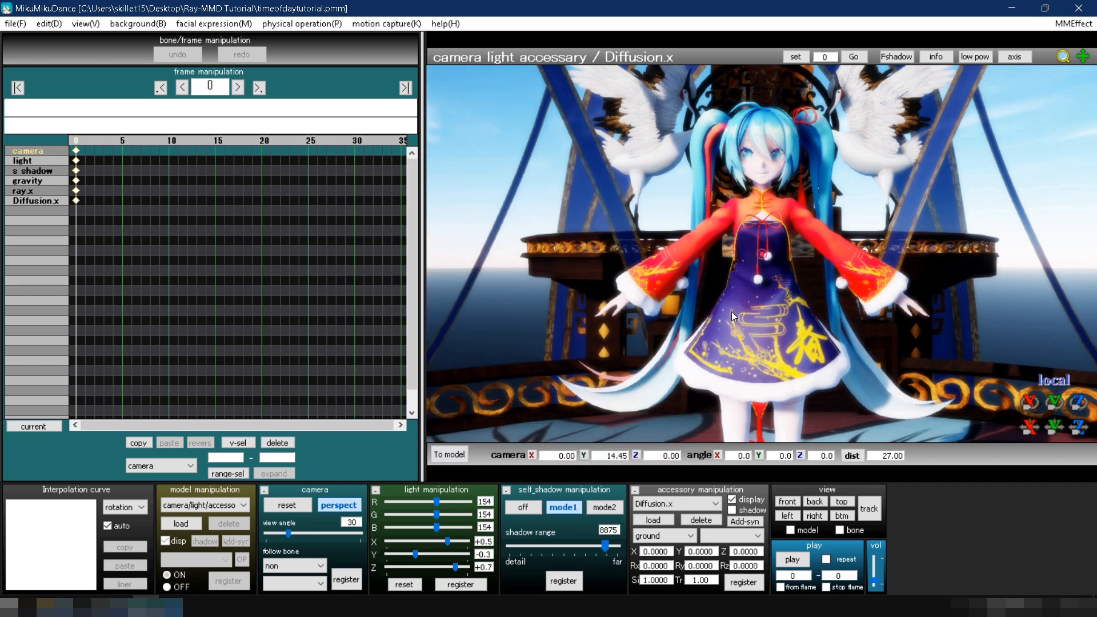
Open the effect mapping's MaterialMap and extract the subsets of CWL.pmx.
left_click(1073, 24)
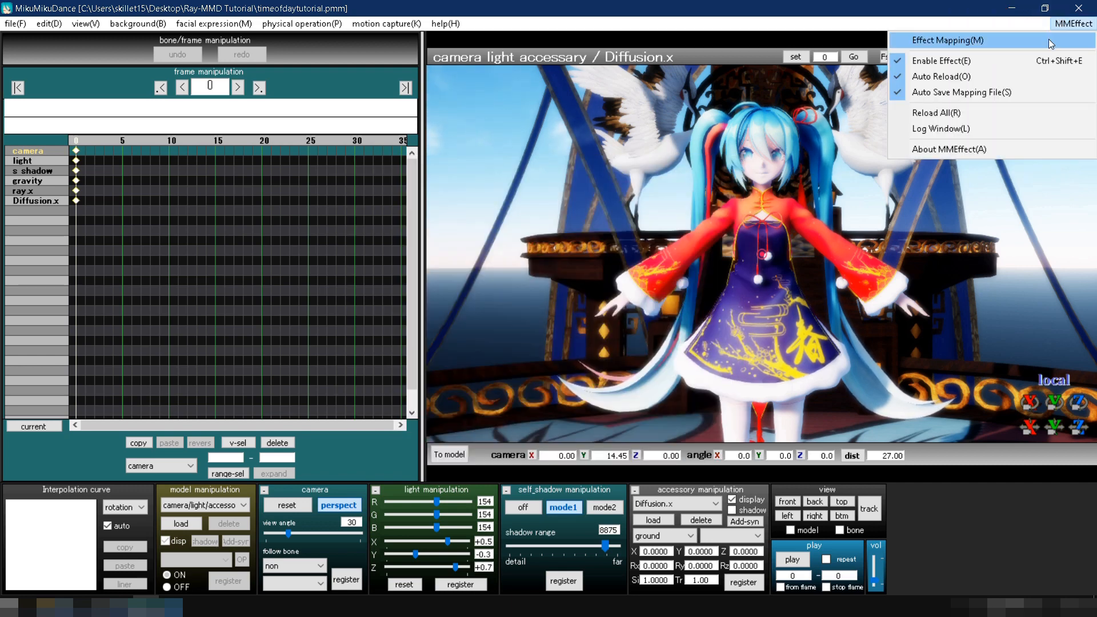
left_click(1051, 41)
left_click(194, 87)
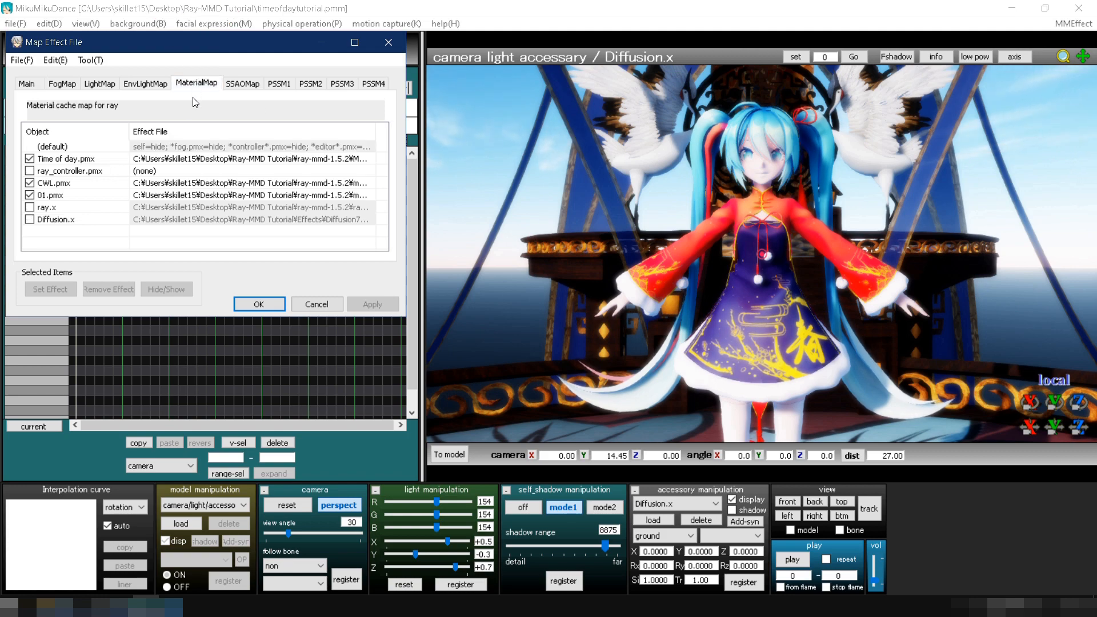
right_click(197, 183)
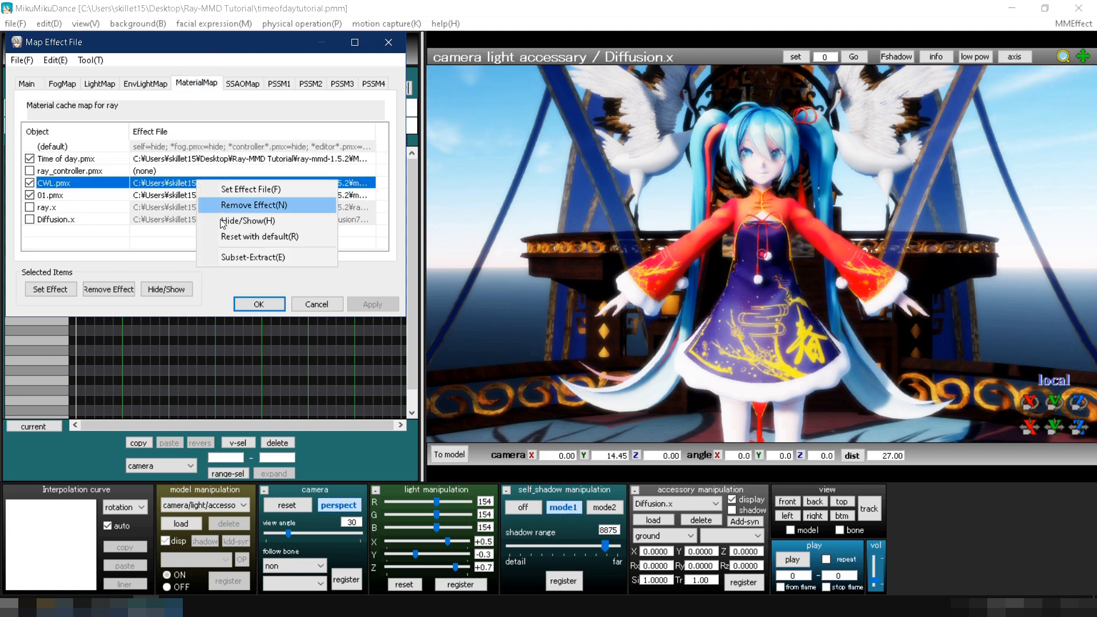
left_click(237, 257)
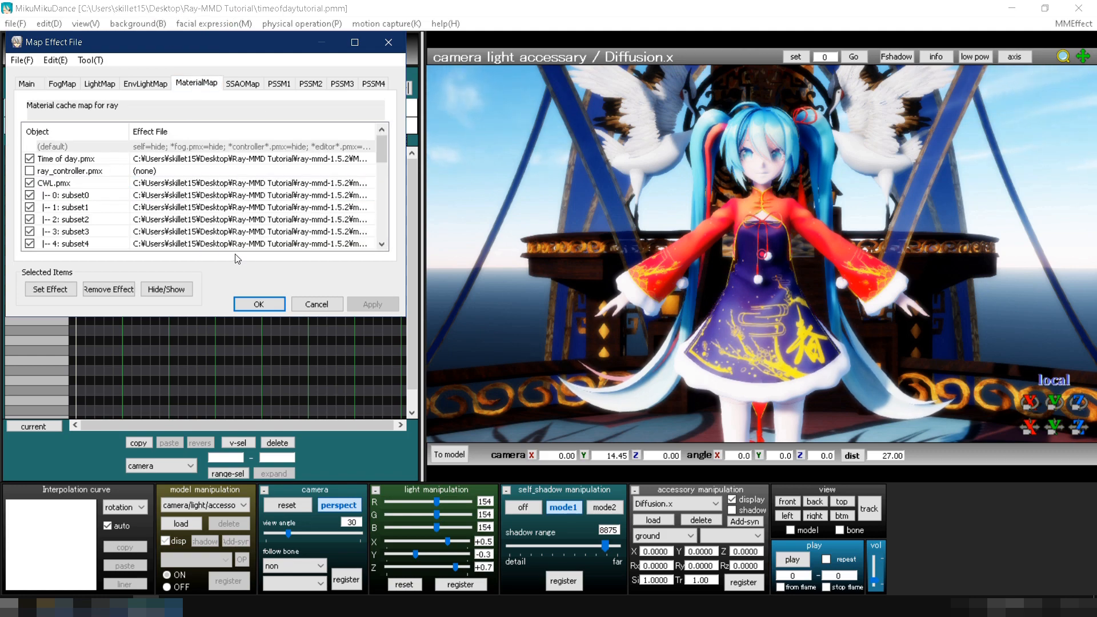
Assign material_albedo_x1 from the Emissive materials' Fixed Color x1 folder to subset5 of CWL.pmx.
scroll(228, 224, "down", 1)
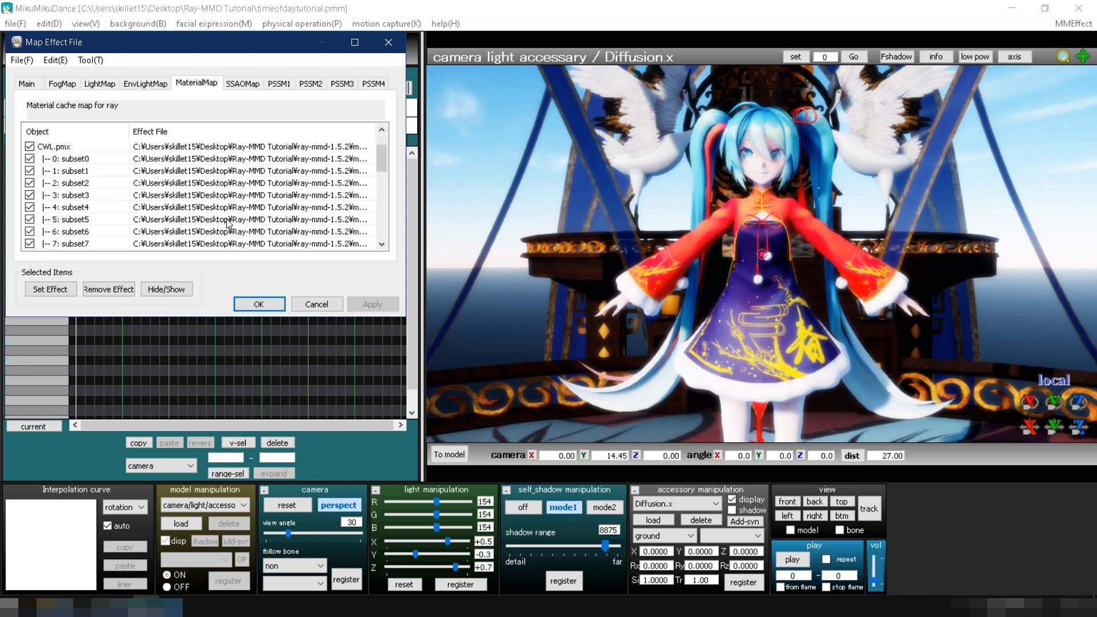
double_click(183, 219)
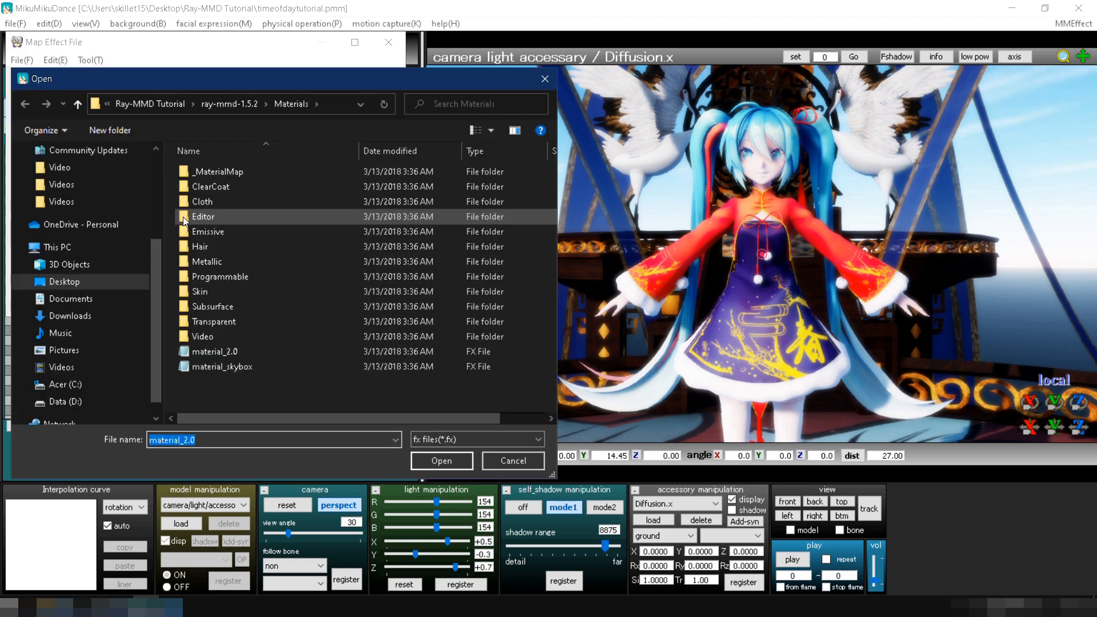
double_click(197, 231)
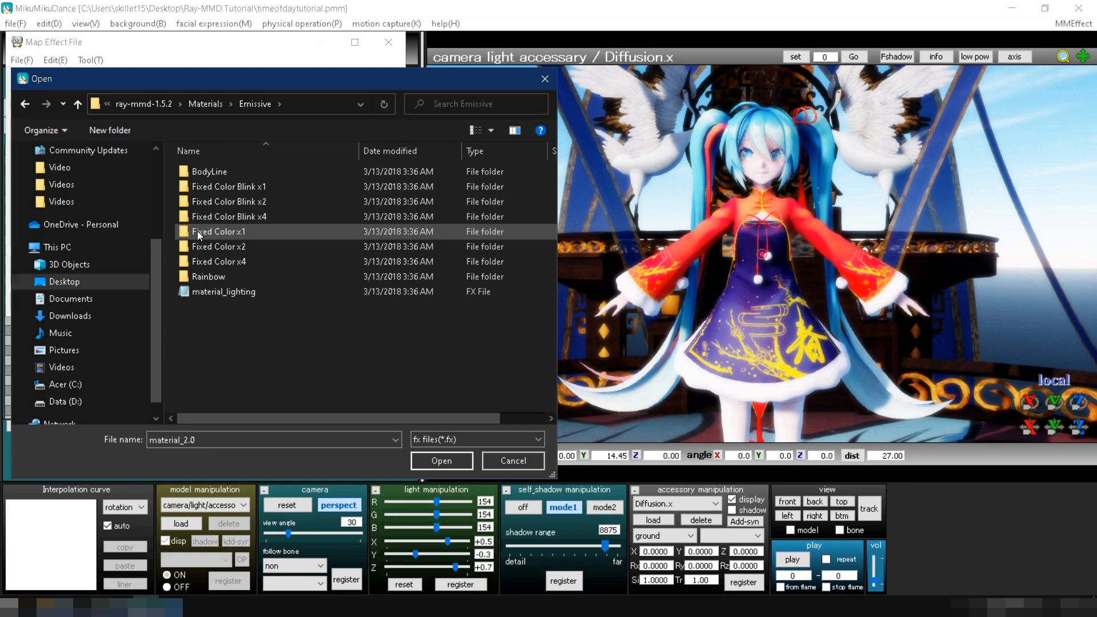
double_click(197, 231)
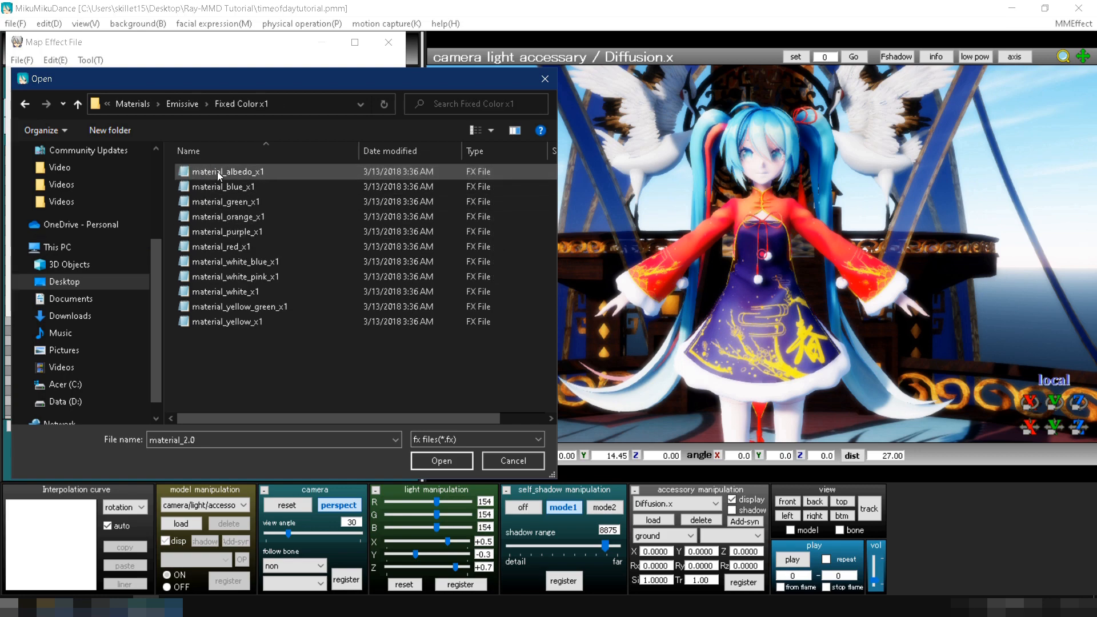
double_click(213, 187)
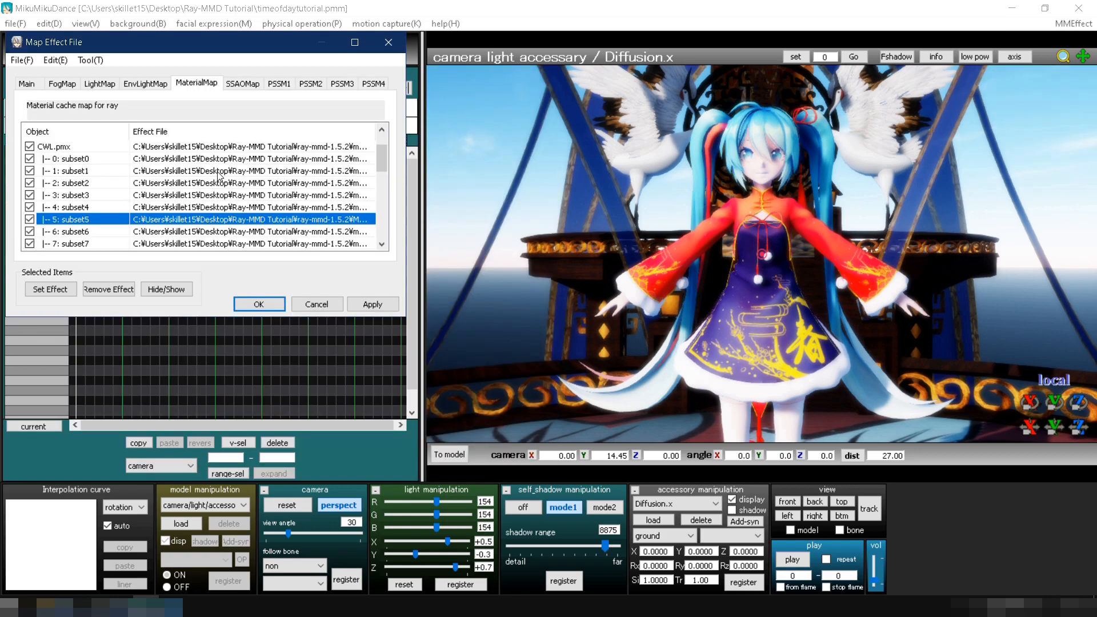
Assign material_editor__1 from the Editor materials' Standard folder to subset11 and subset12 of CWL.pmx and apply the effect mapping.
scroll(211, 188, "down", 2)
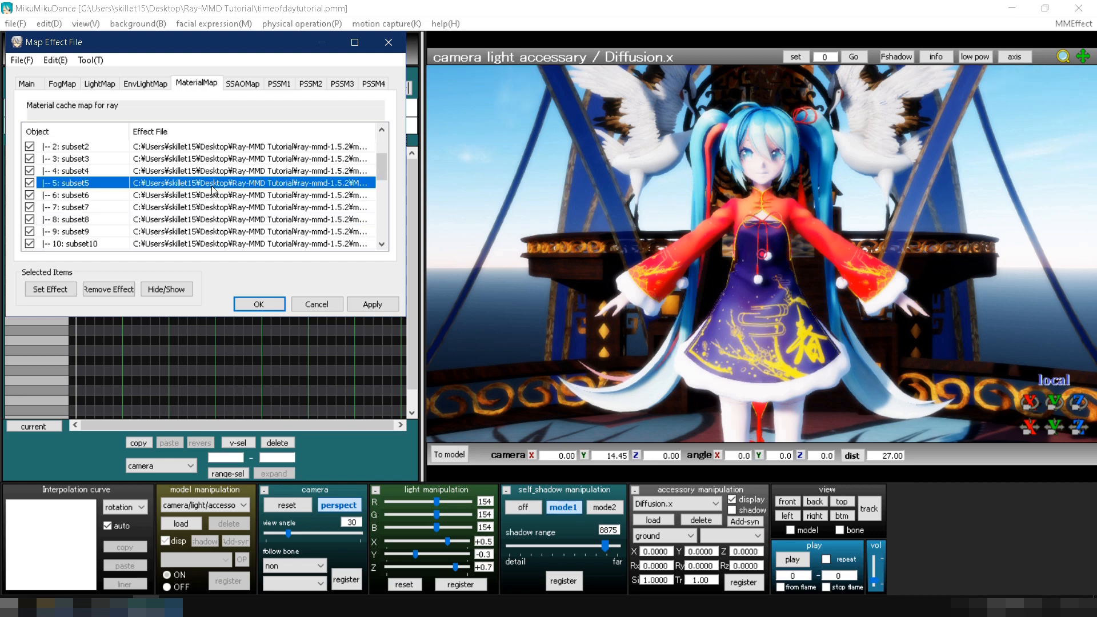
left_click(181, 222)
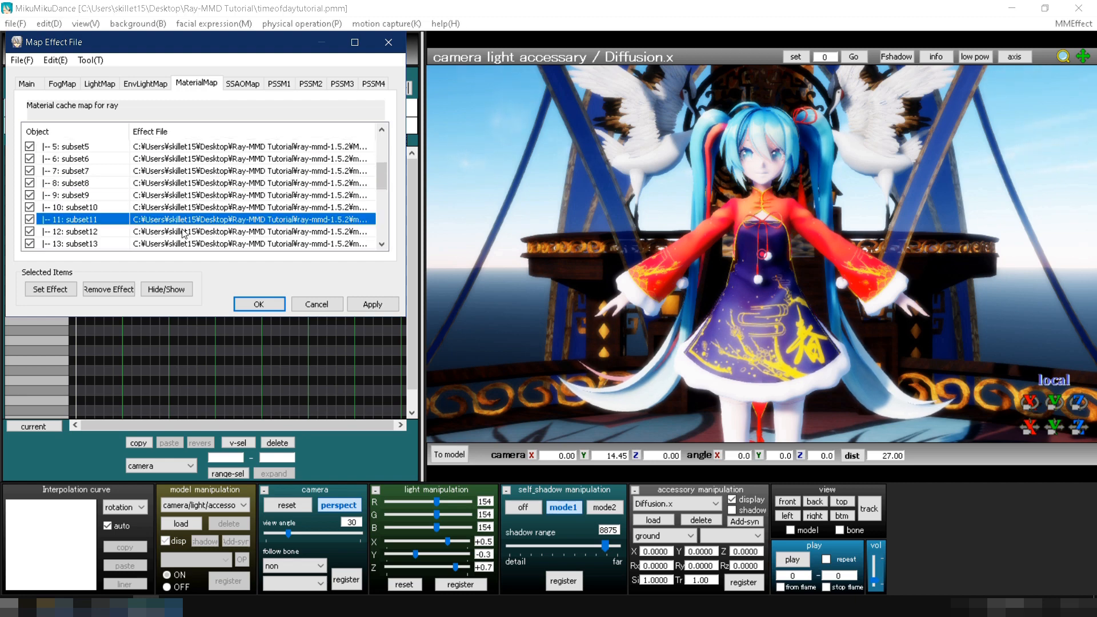
left_click(183, 232, "shift")
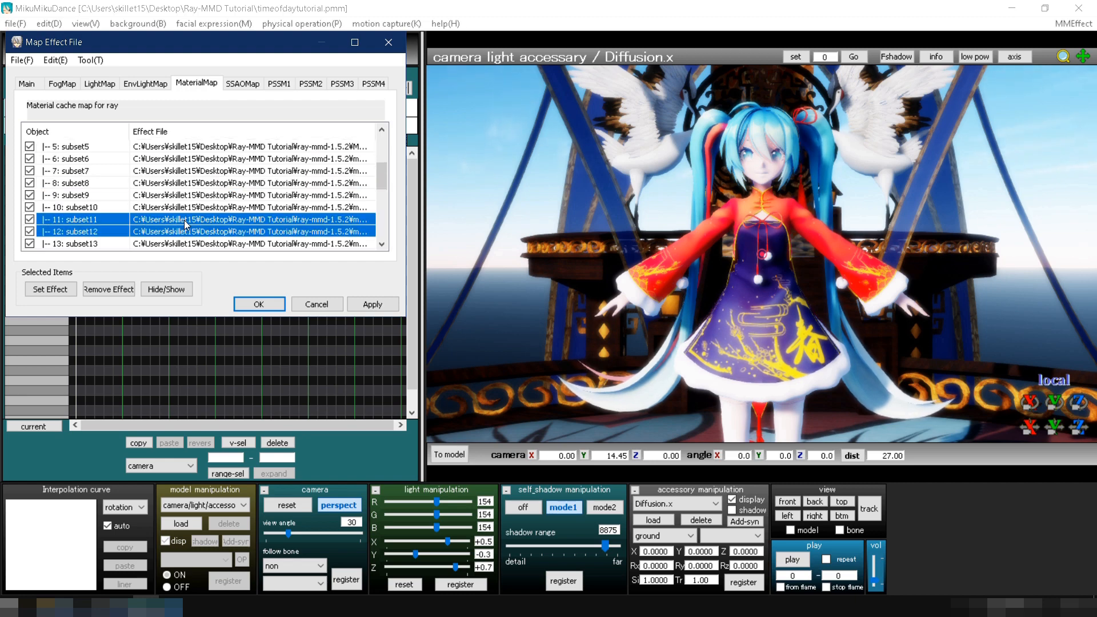
right_click(185, 223)
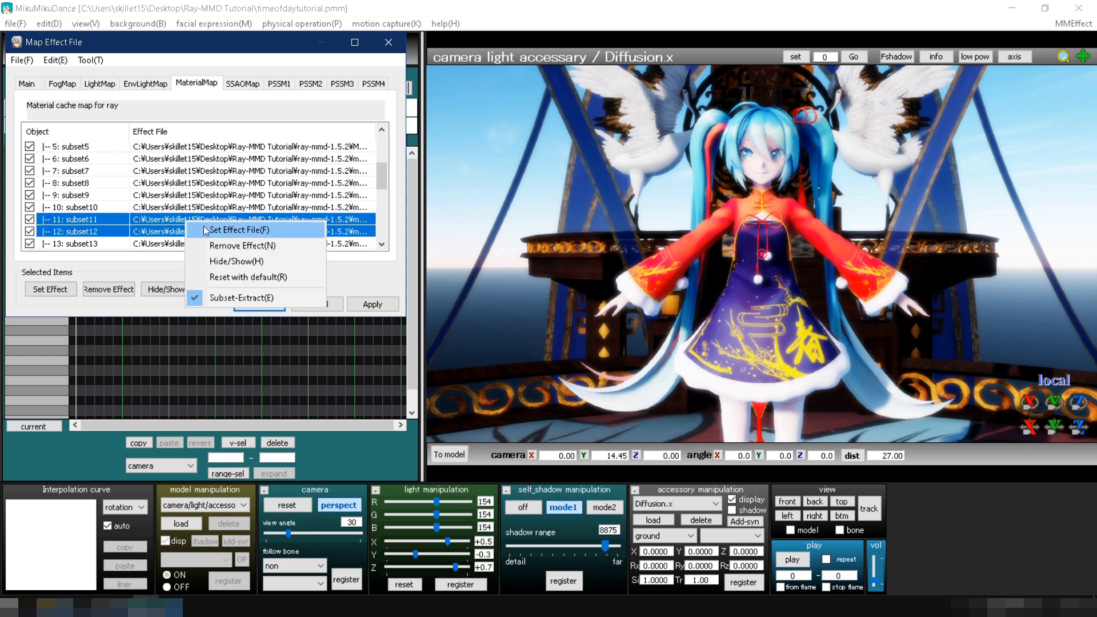
left_click(228, 230)
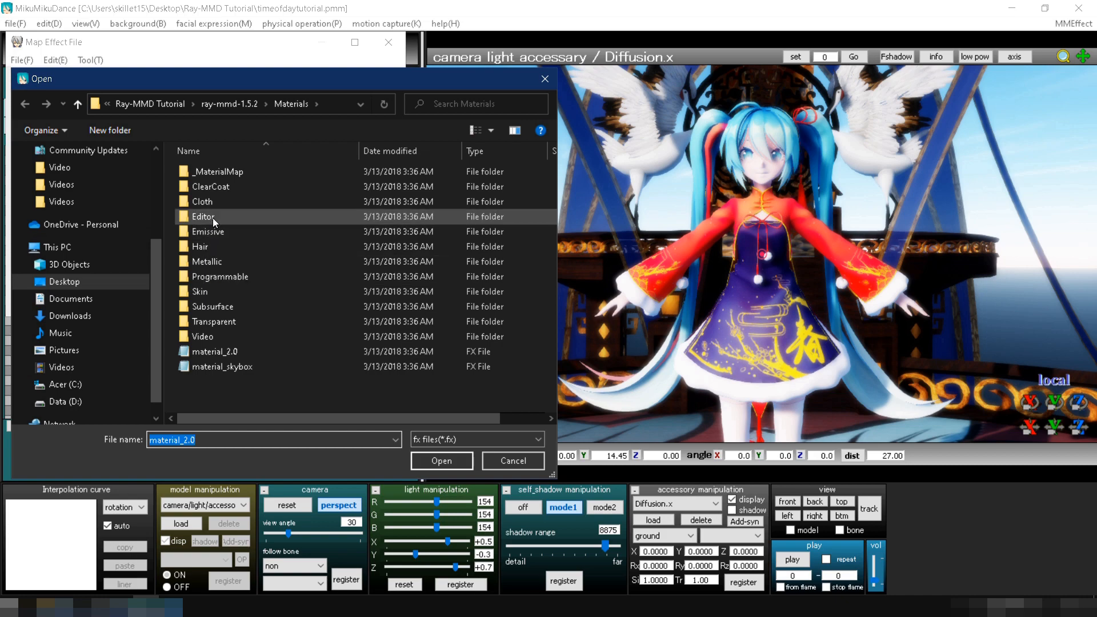
double_click(214, 217)
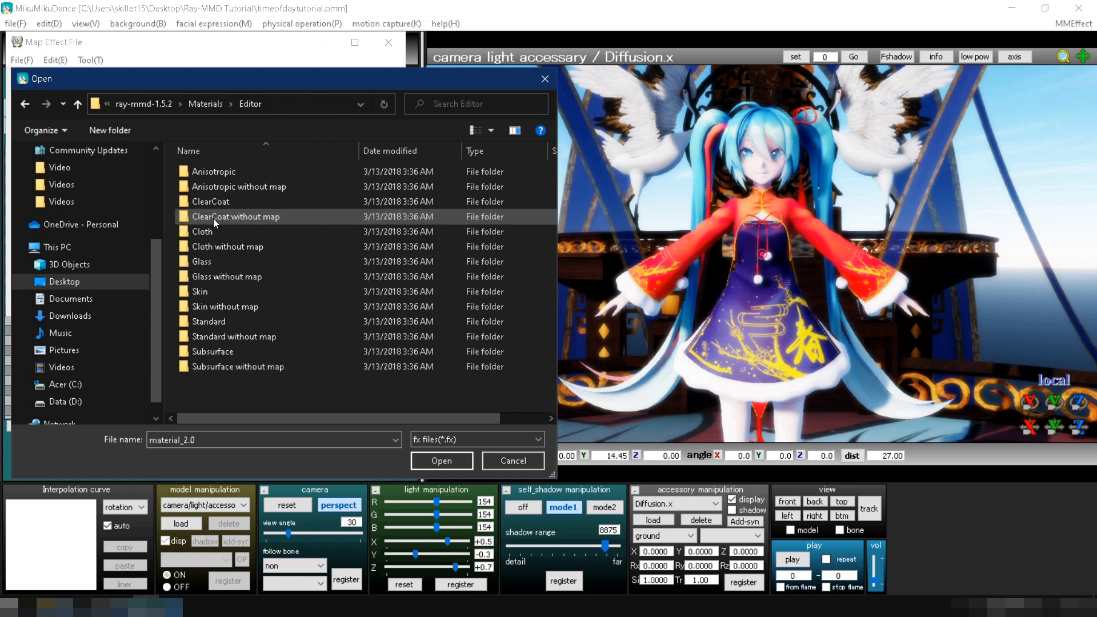
double_click(211, 319)
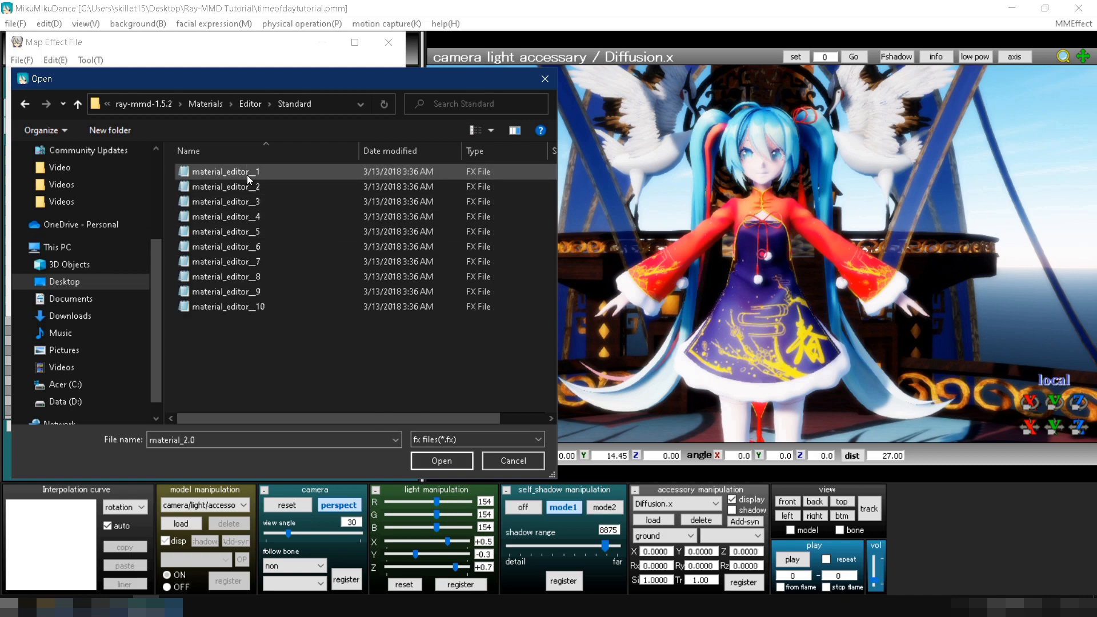
double_click(228, 171)
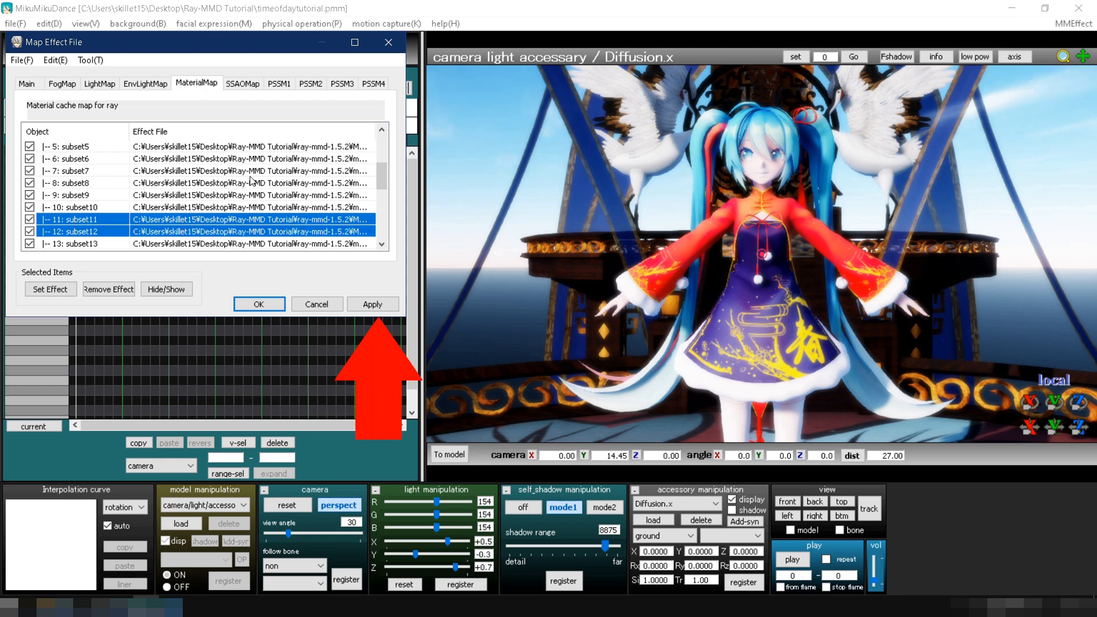
left_click(372, 304)
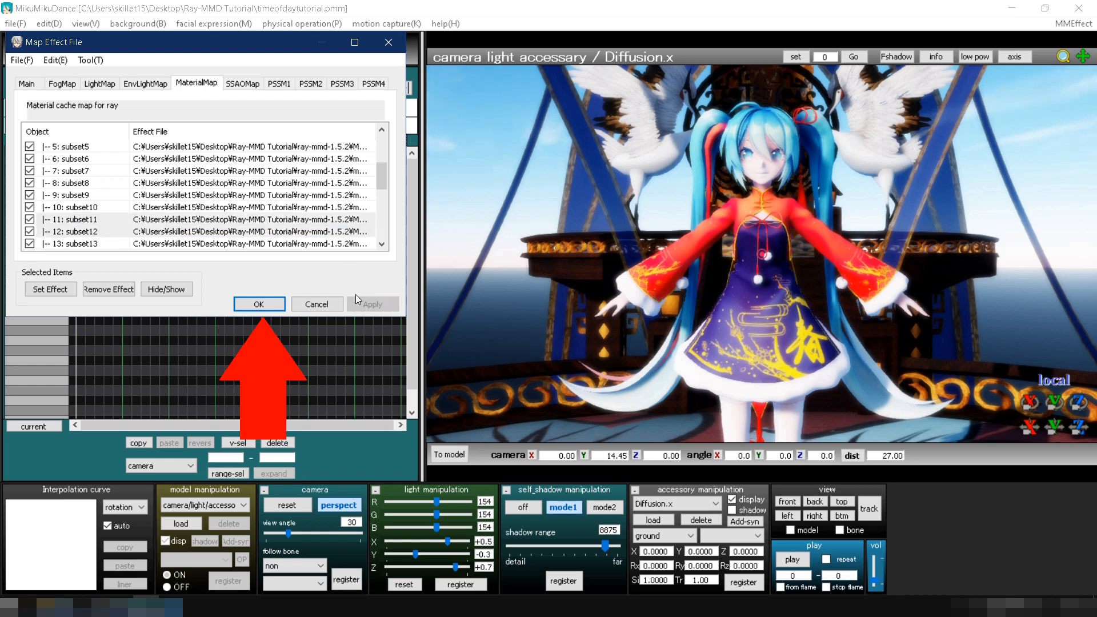
left_click(260, 304)
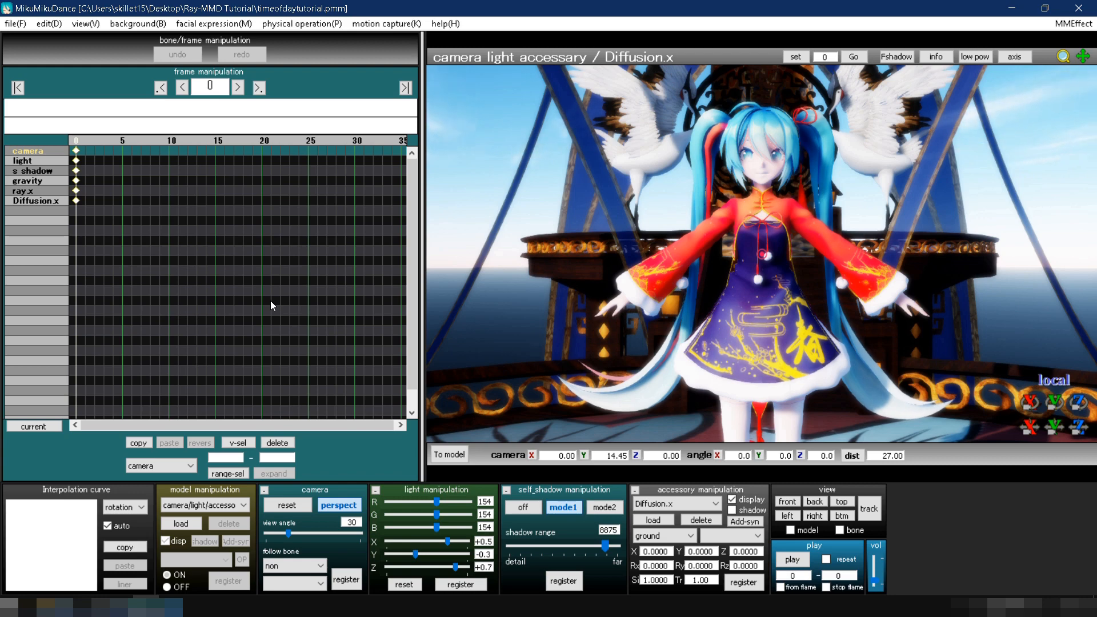
Load the material_editor_1 model from the Standard folder of ray-mmd-1.5.2's Editor materials.
left_click(189, 521)
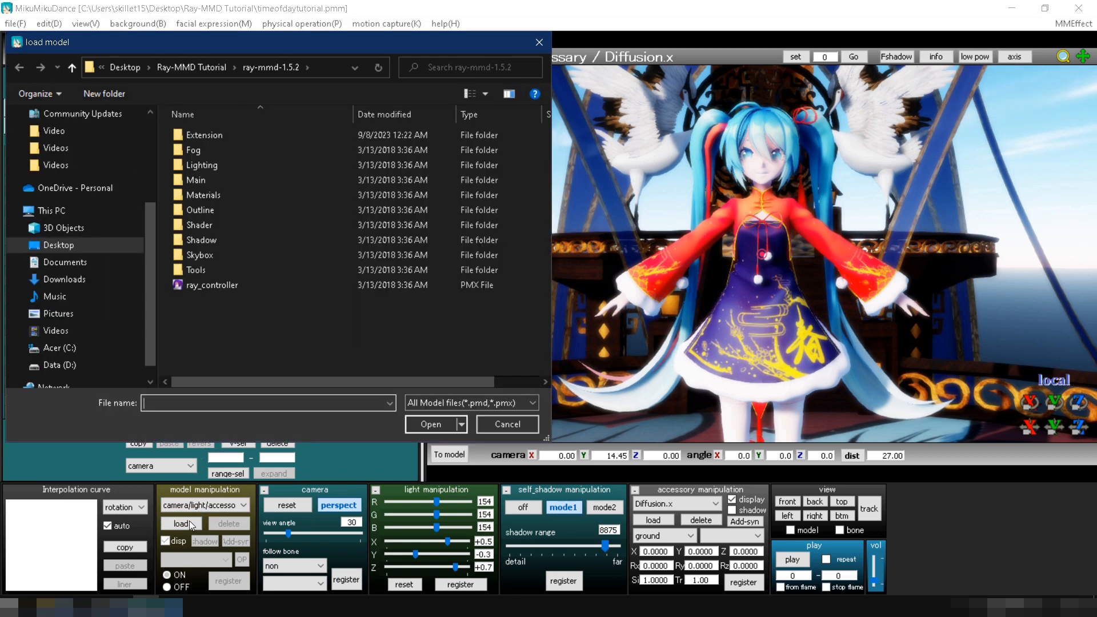
double_click(250, 195)
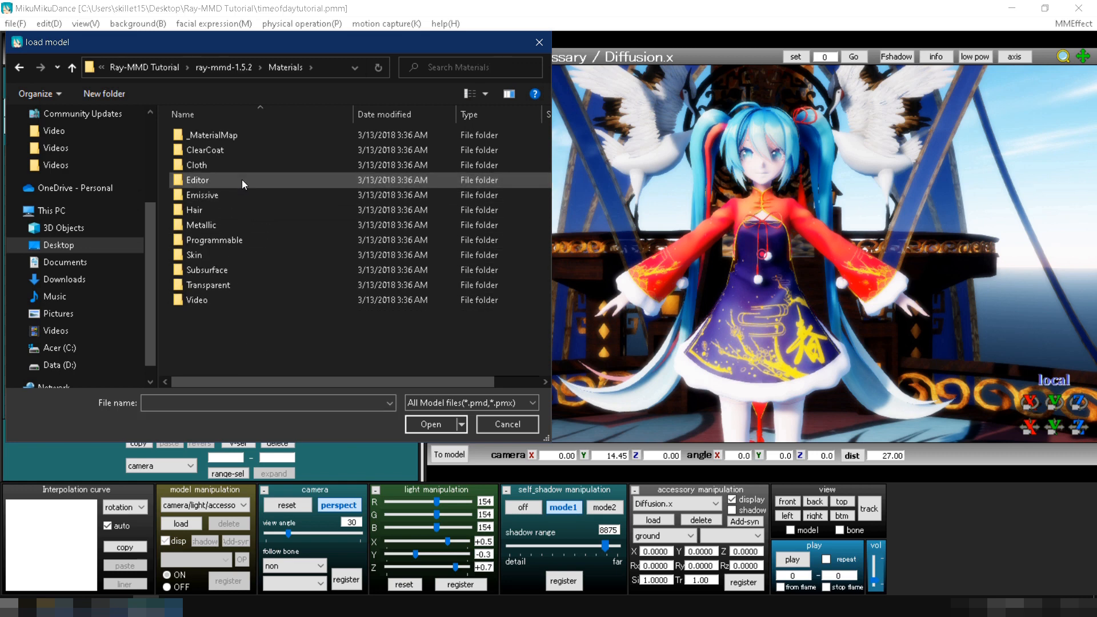
double_click(241, 179)
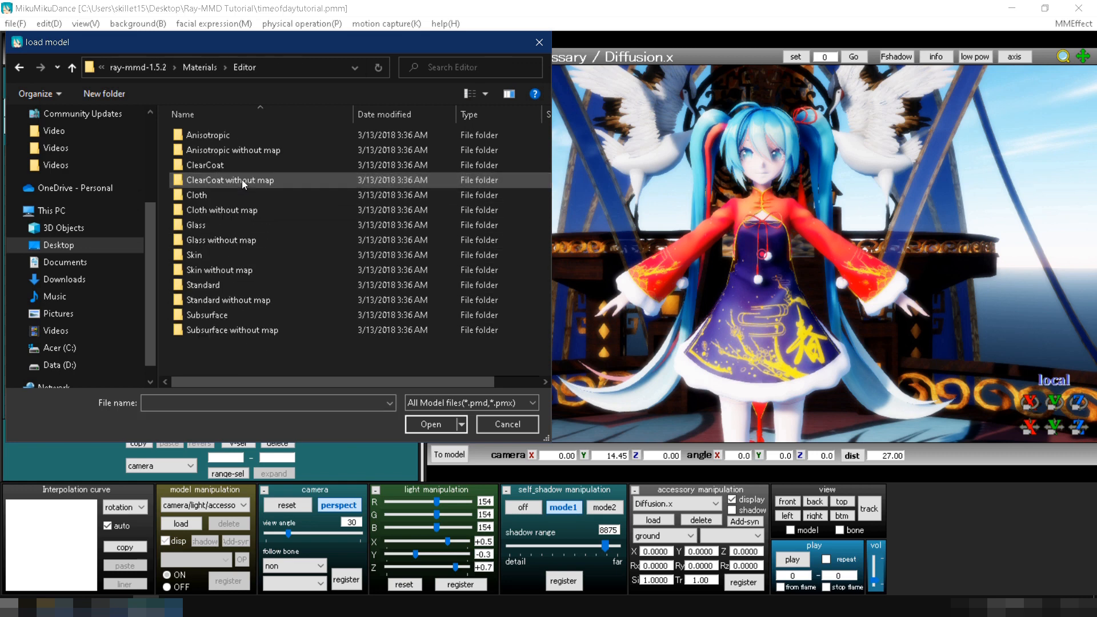
double_click(227, 283)
double_click(252, 137)
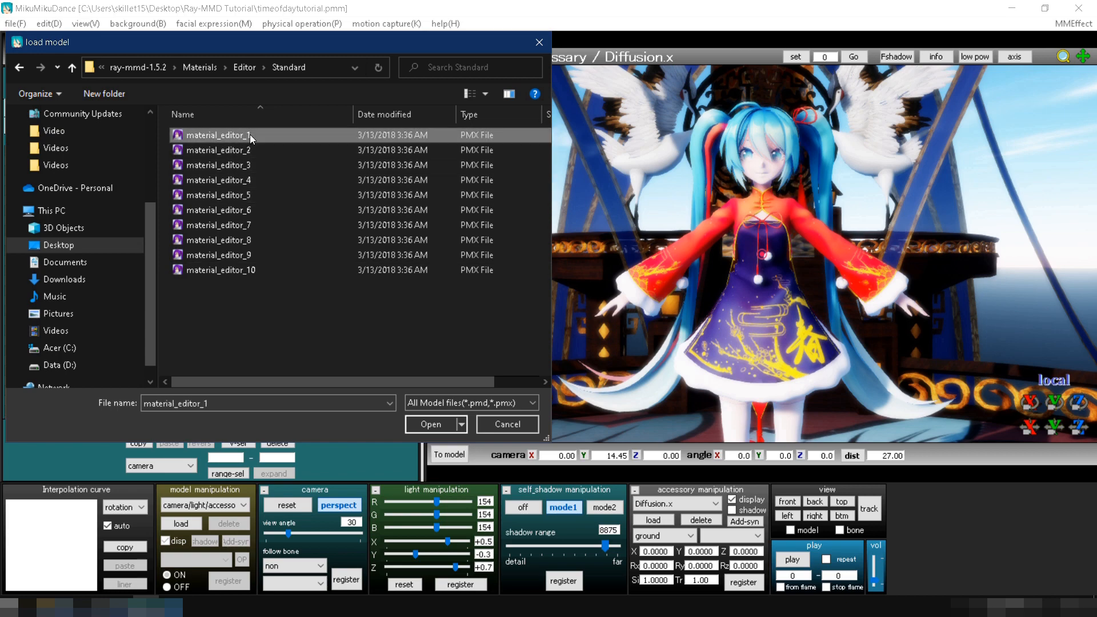
left_click(525, 345)
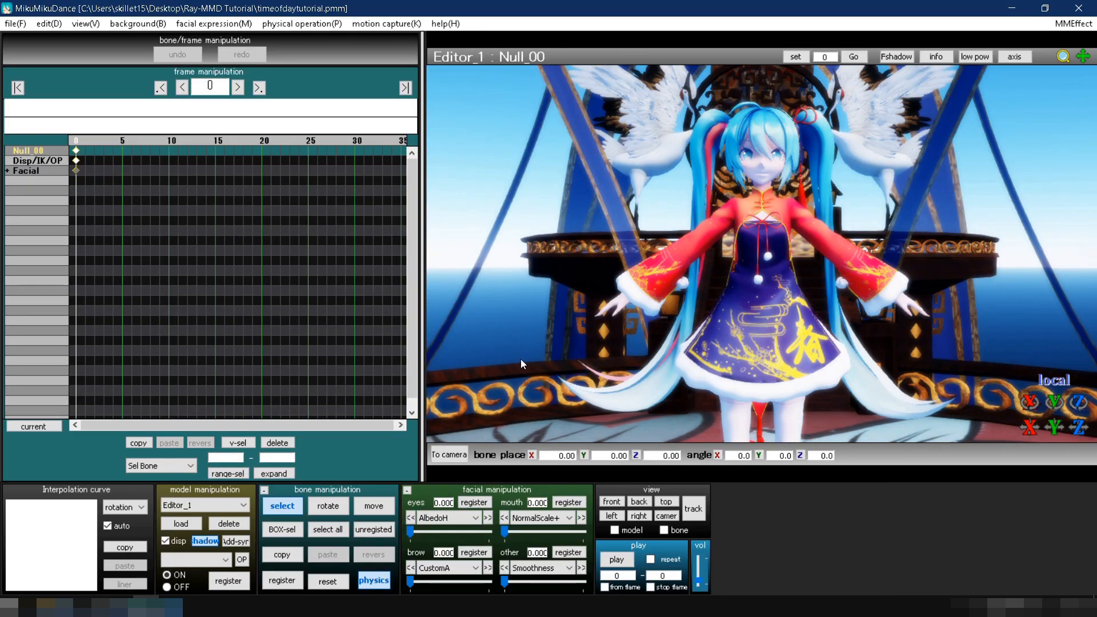
Set the Editor_1 model's SpecularV+ morph to 1.0 and register it.
left_click(469, 517)
left_click(451, 431)
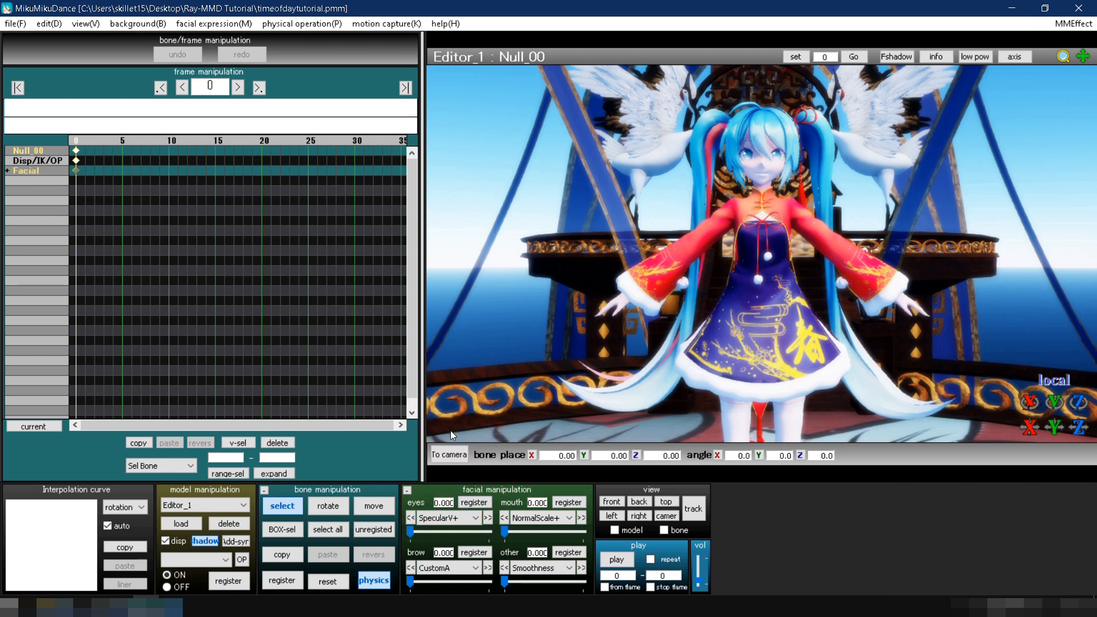
left_click_drag(417, 529, 495, 529)
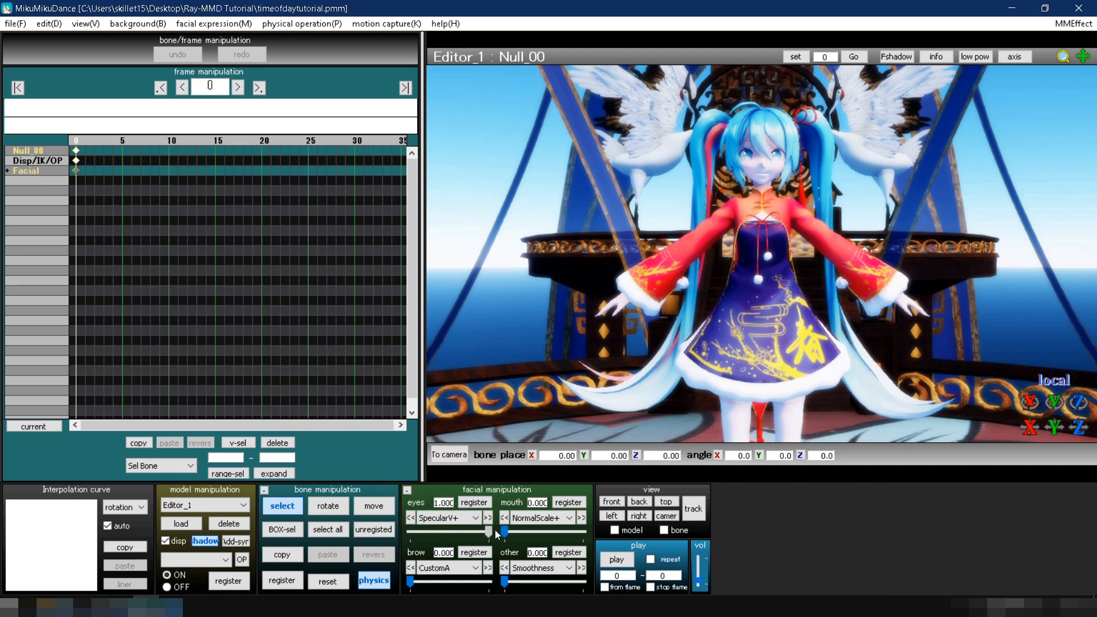
left_click(473, 502)
Set the Editor_1 model's Smoothness morph to 0.8, register it, and return to camera mode.
left_click(564, 581)
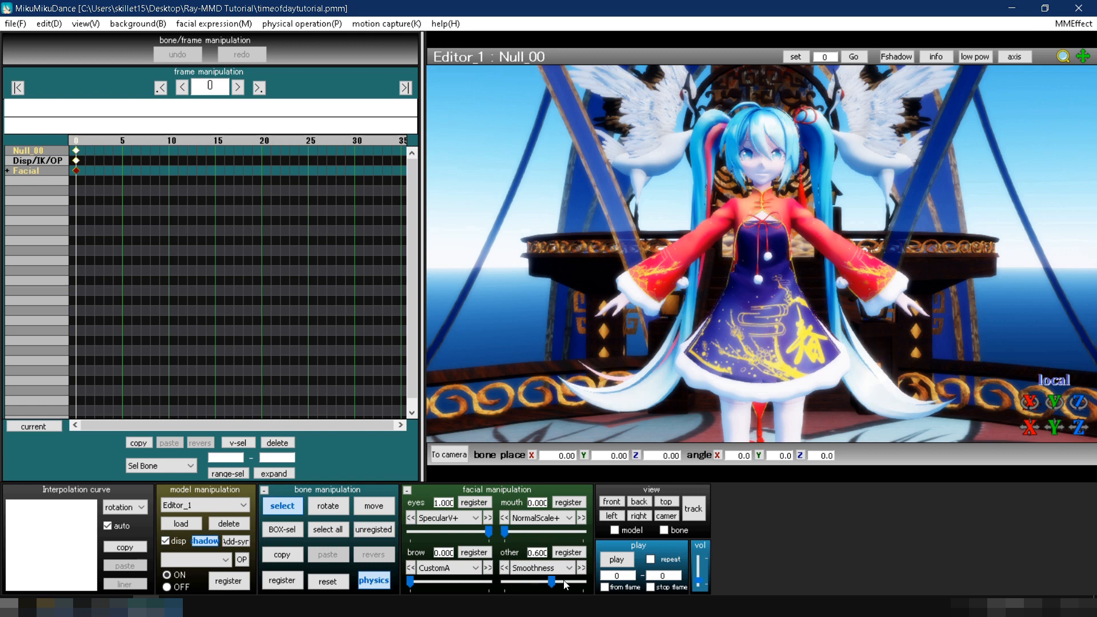
left_click(574, 553)
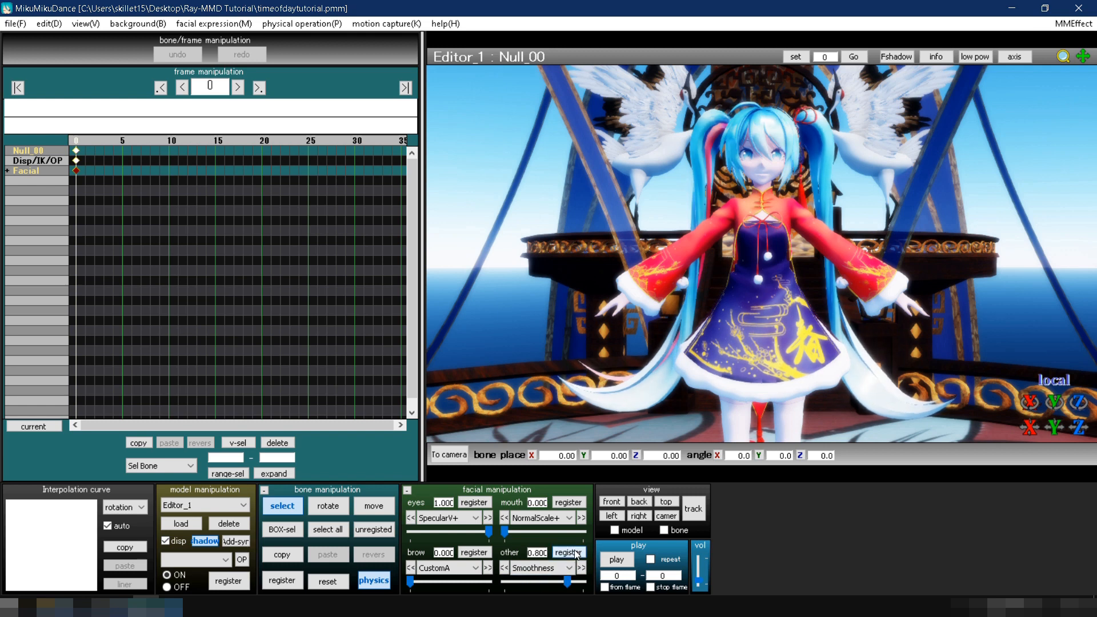
left_click(454, 456)
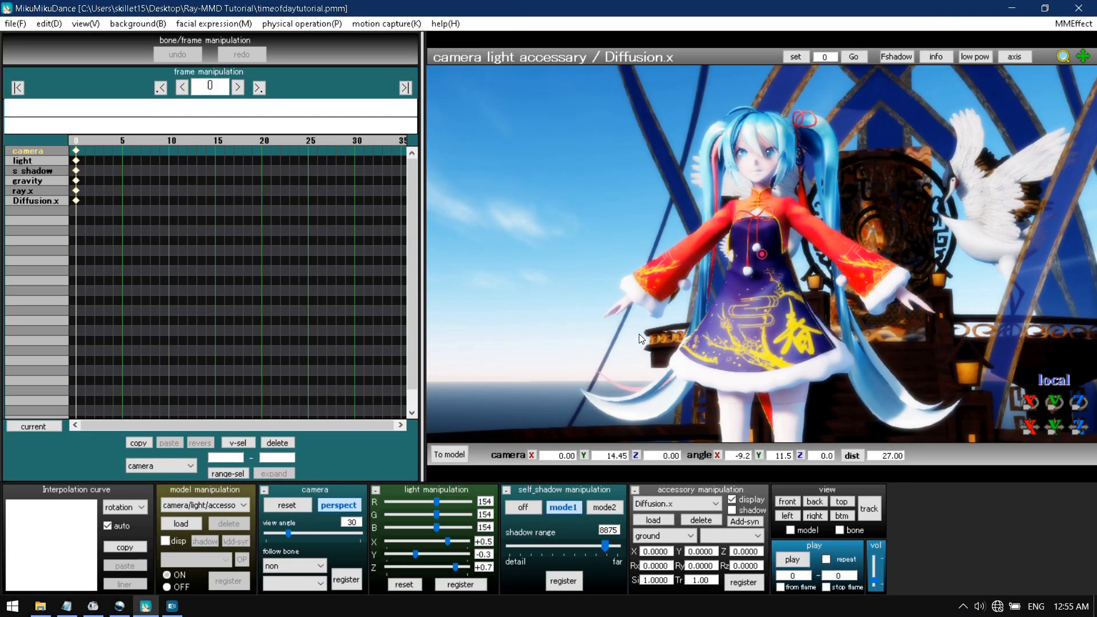
right_click_drag(639, 334, 602, 342)
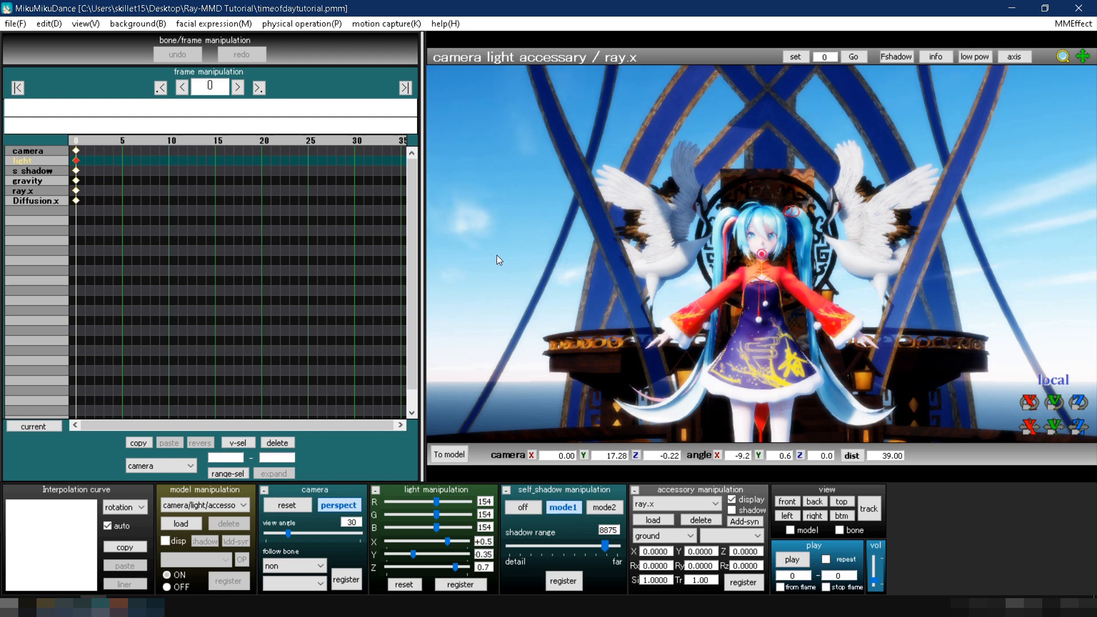
Delete the stage model named 1 from the scene.
left_click(225, 506)
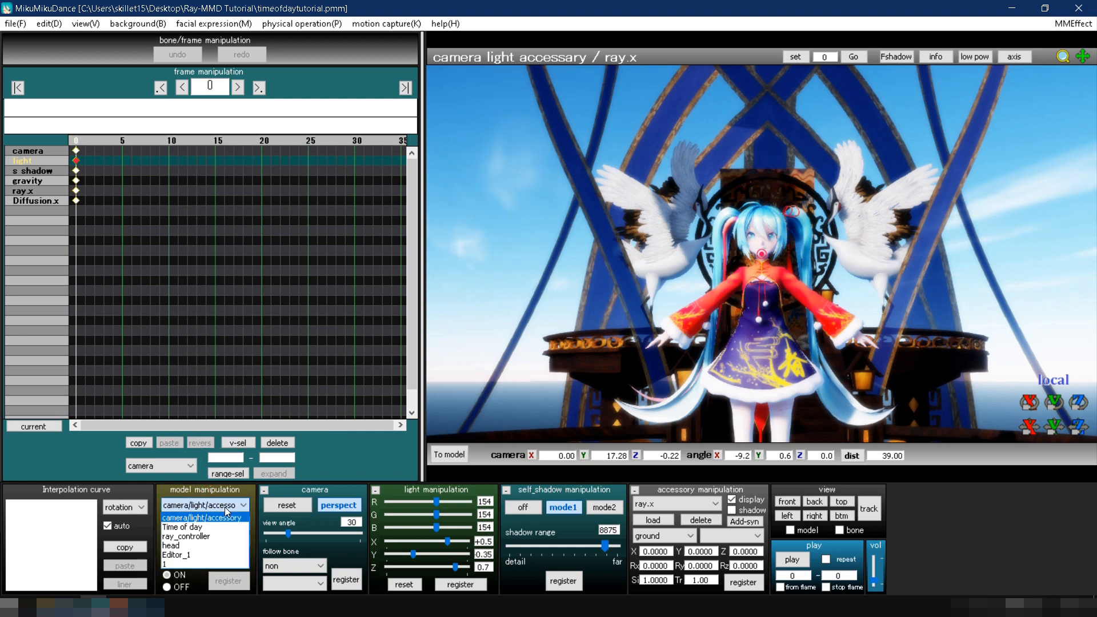
left_click(201, 564)
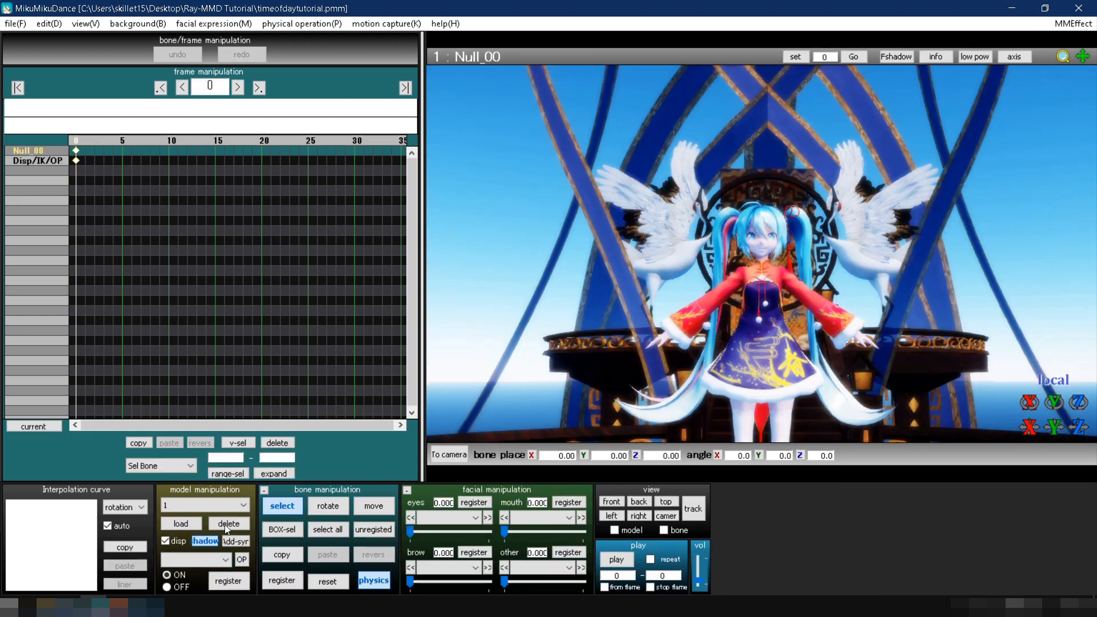
left_click(226, 523)
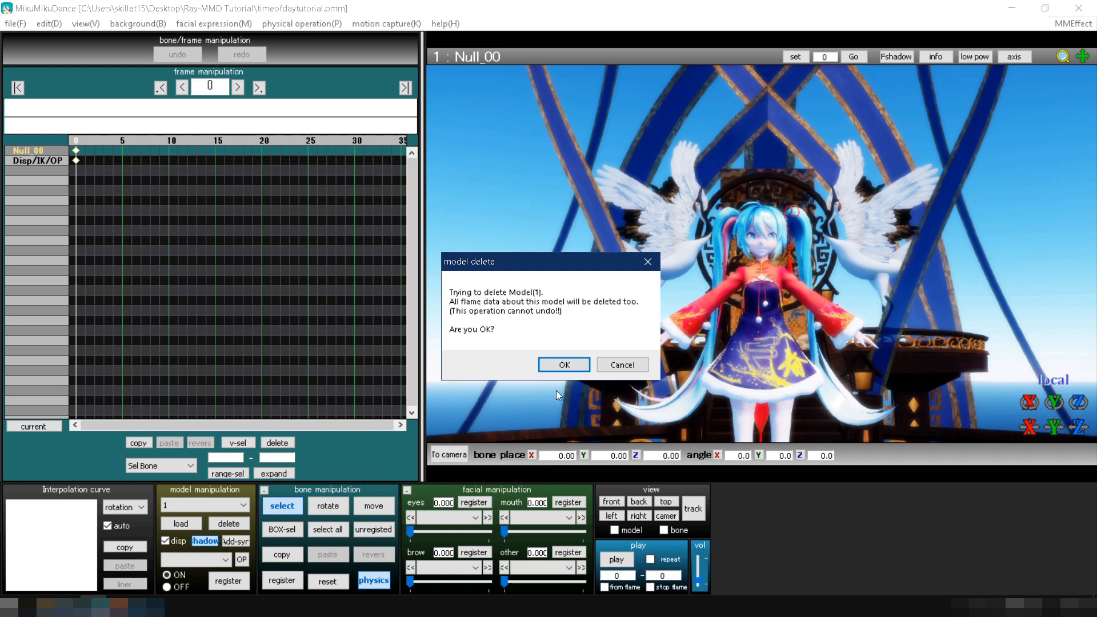
left_click(564, 365)
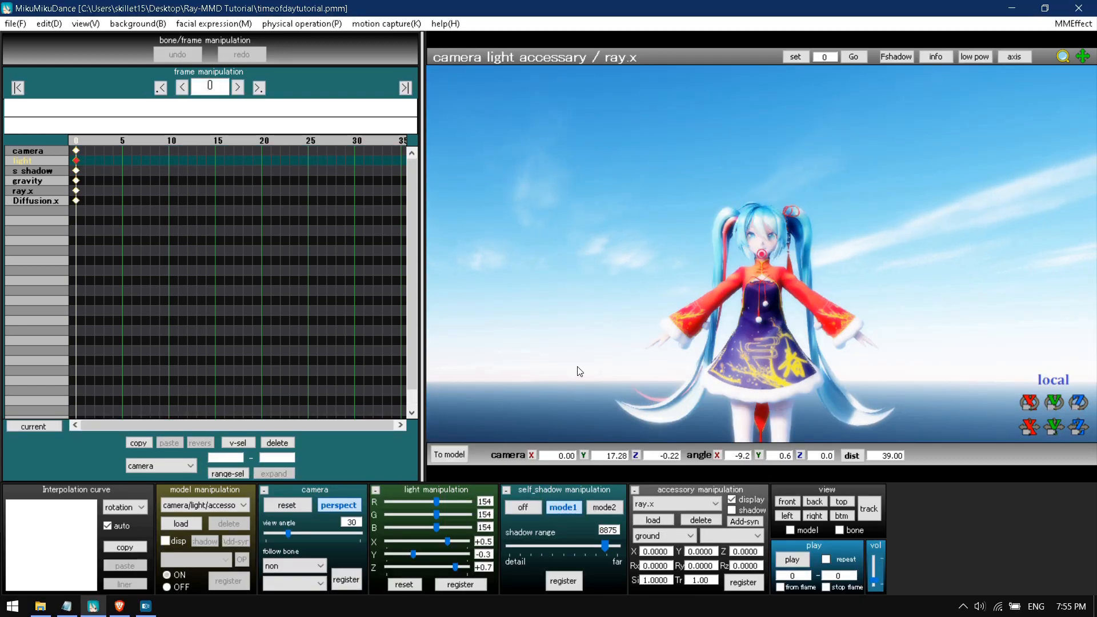
Load the stage model from the Tarot stage folder in the tutorial's Stage folder.
left_click(199, 522)
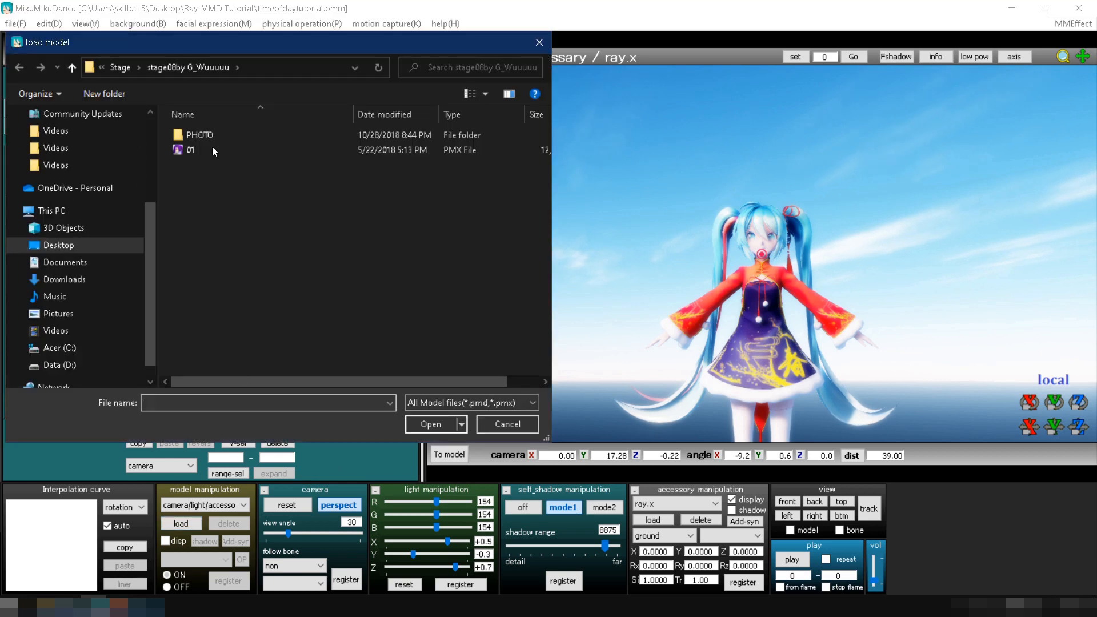
left_click(126, 68)
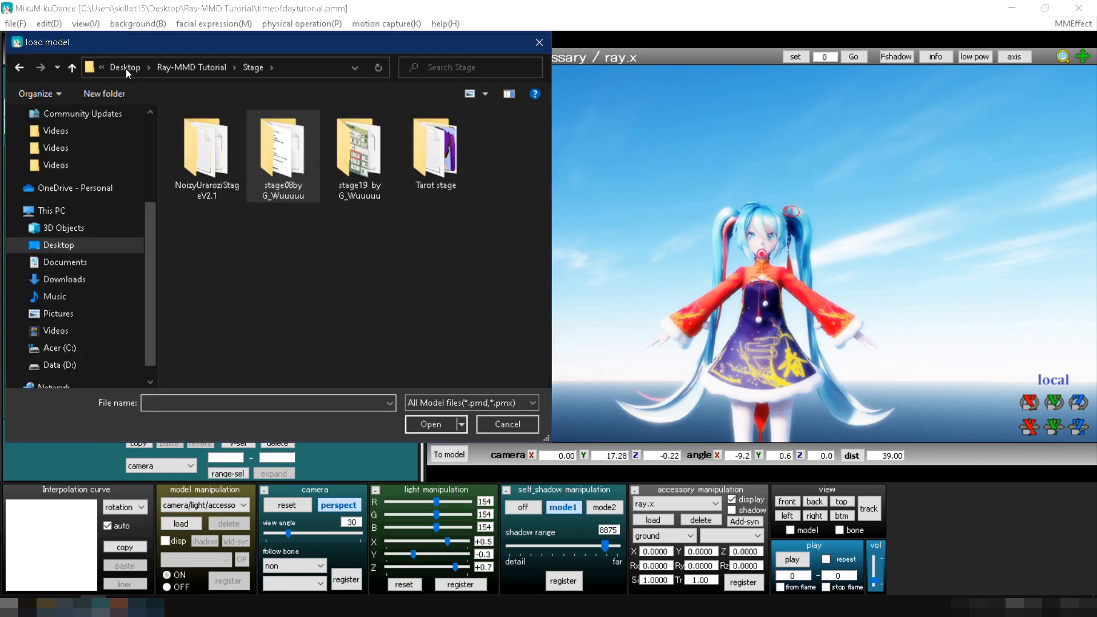
double_click(423, 160)
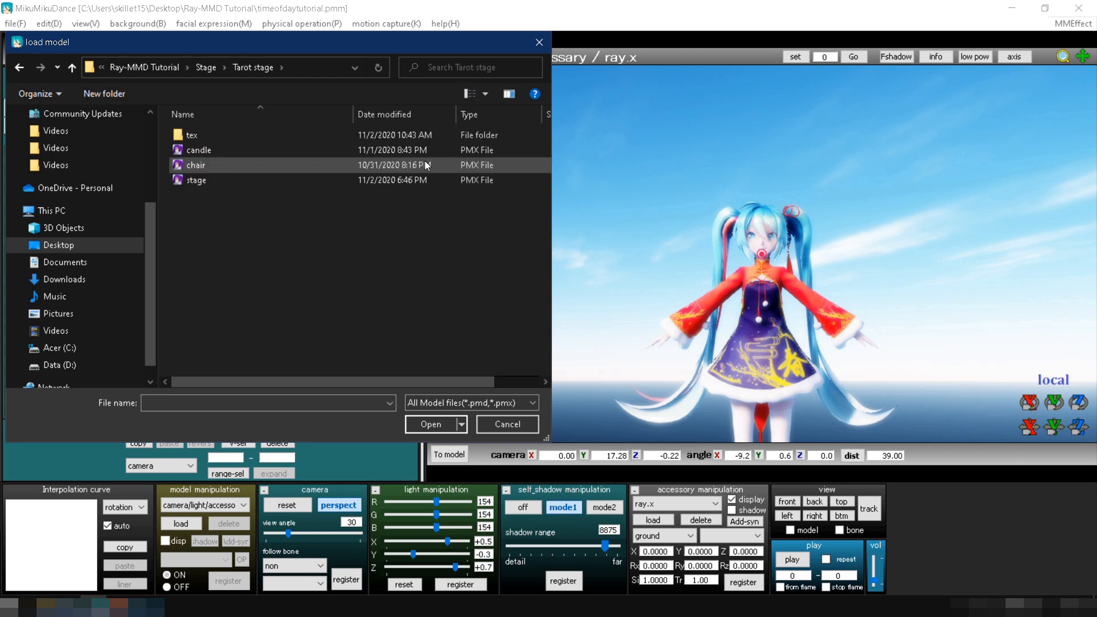
double_click(282, 182)
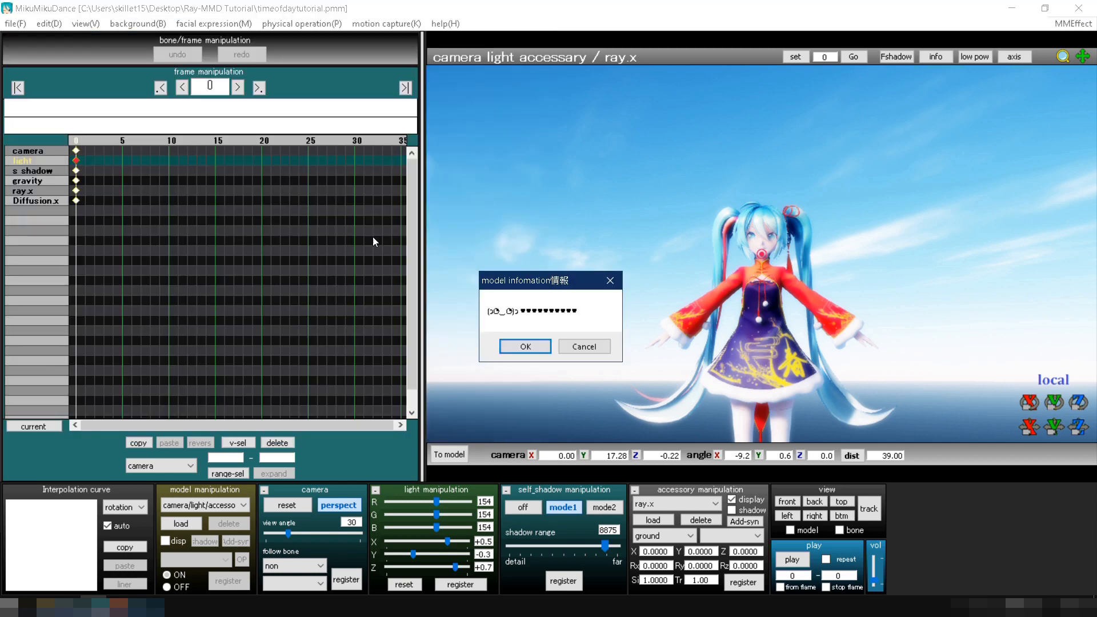
left_click(509, 346)
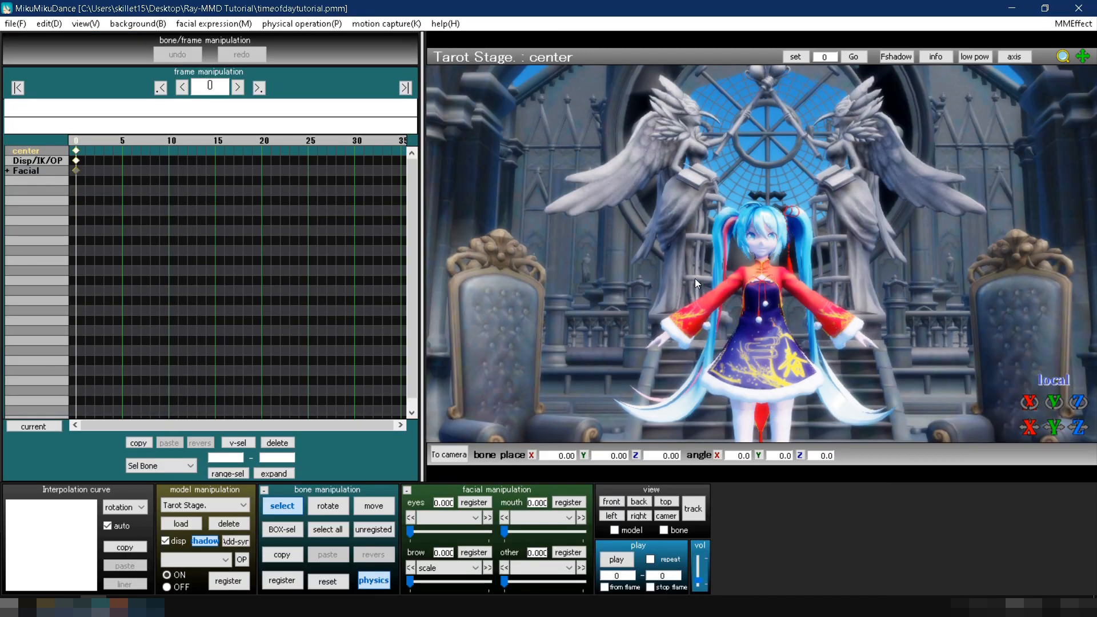
Assign the main effect from ray-mmd-1.5.2's Main folder to stage.pmx in the Main effect mapping and apply it.
left_click(1072, 23)
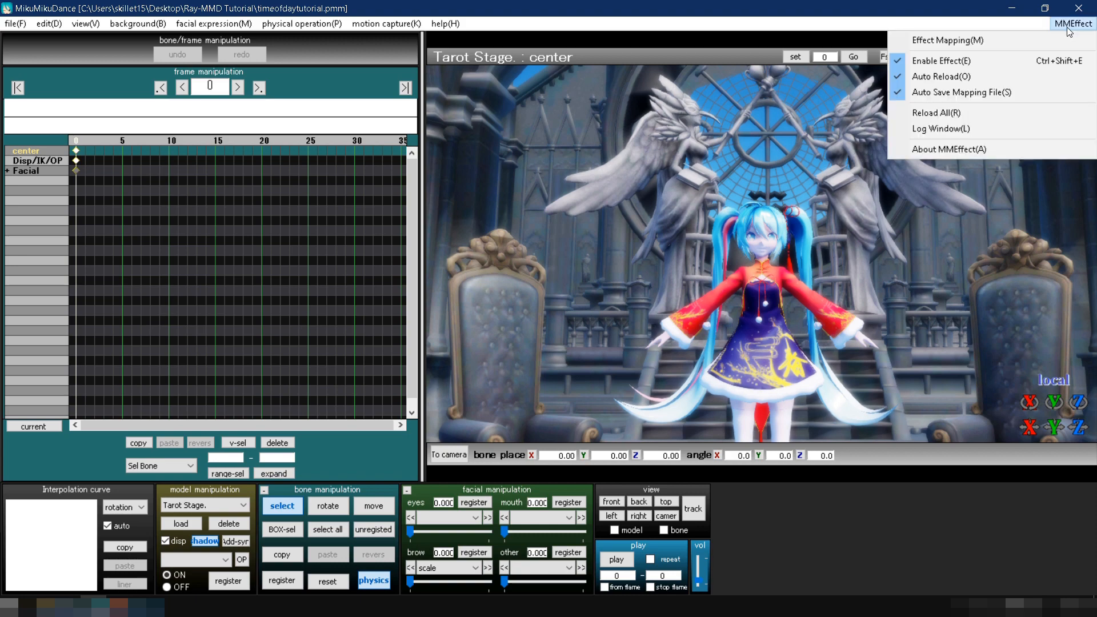
left_click(958, 35)
scroll(184, 188, "down", 8)
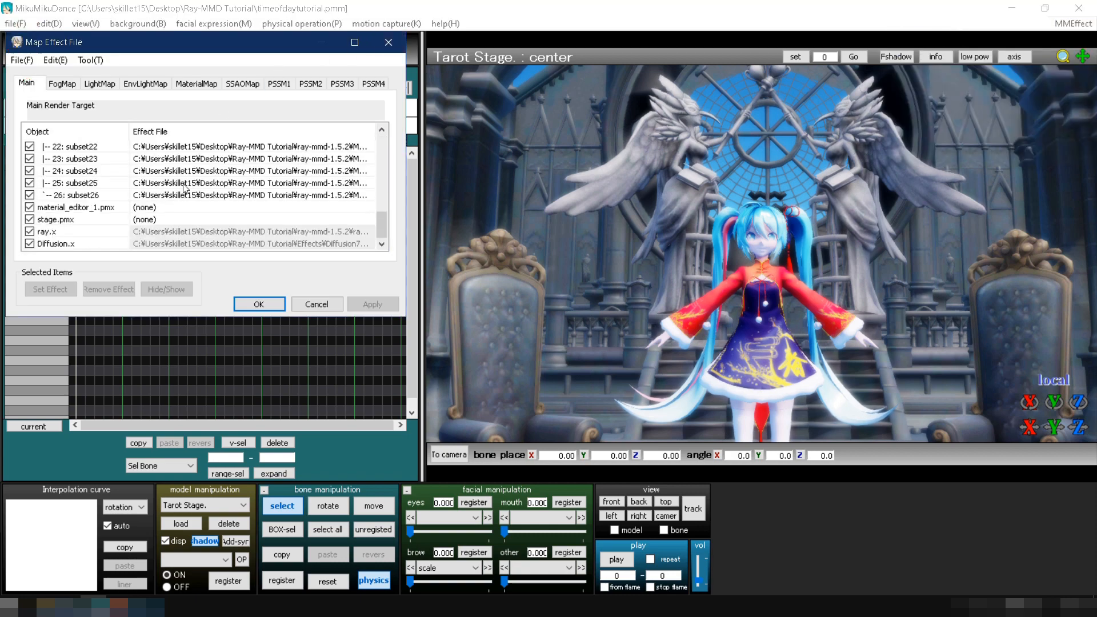
double_click(119, 217)
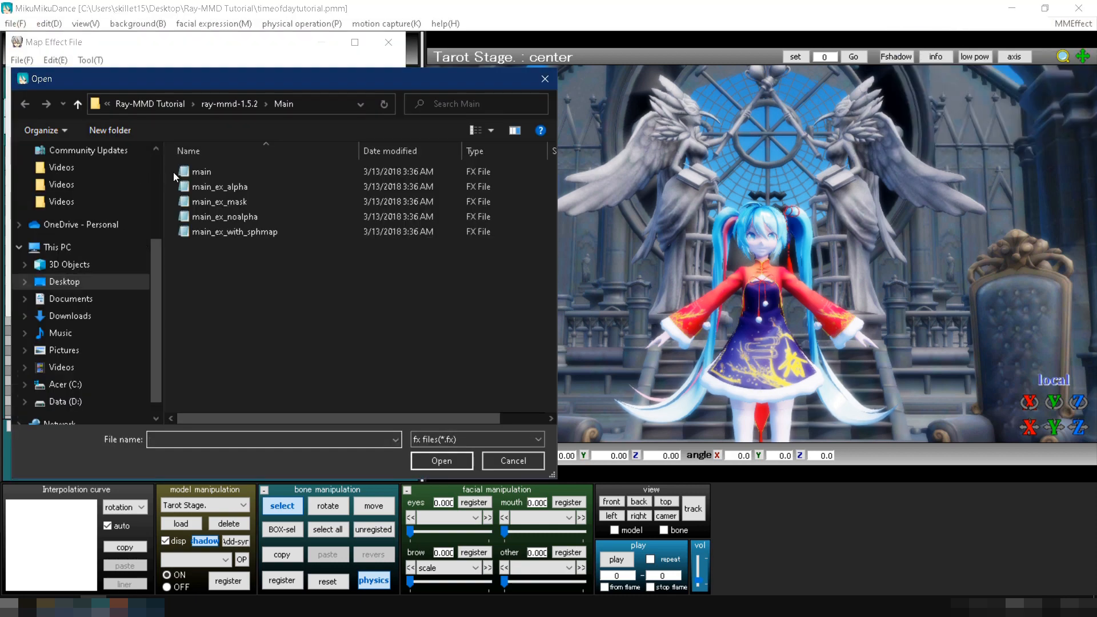
double_click(203, 170)
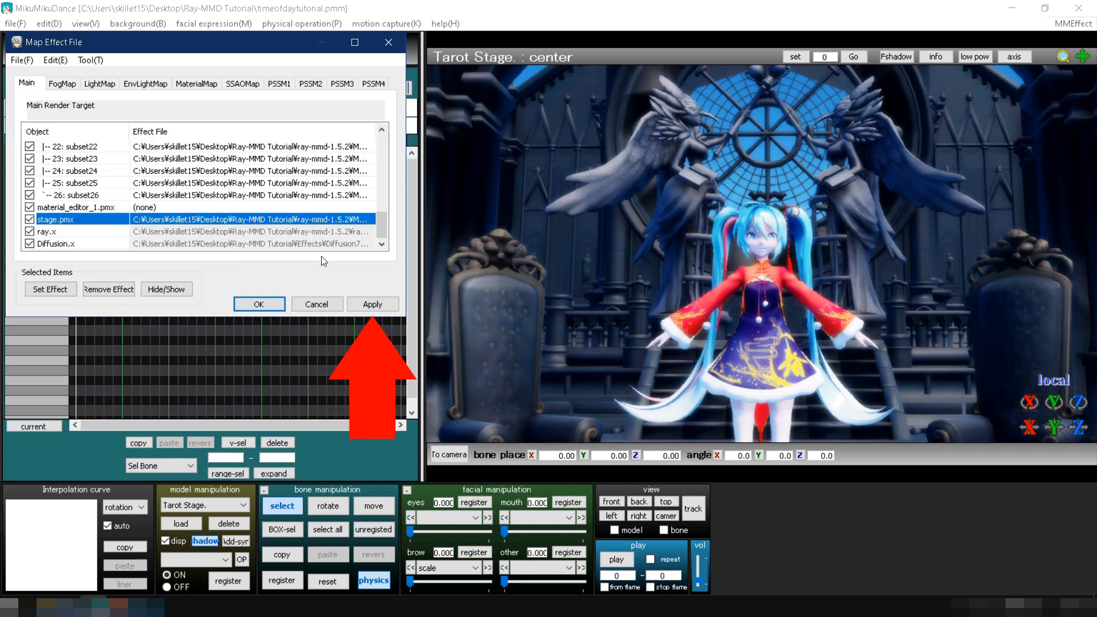
left_click(371, 304)
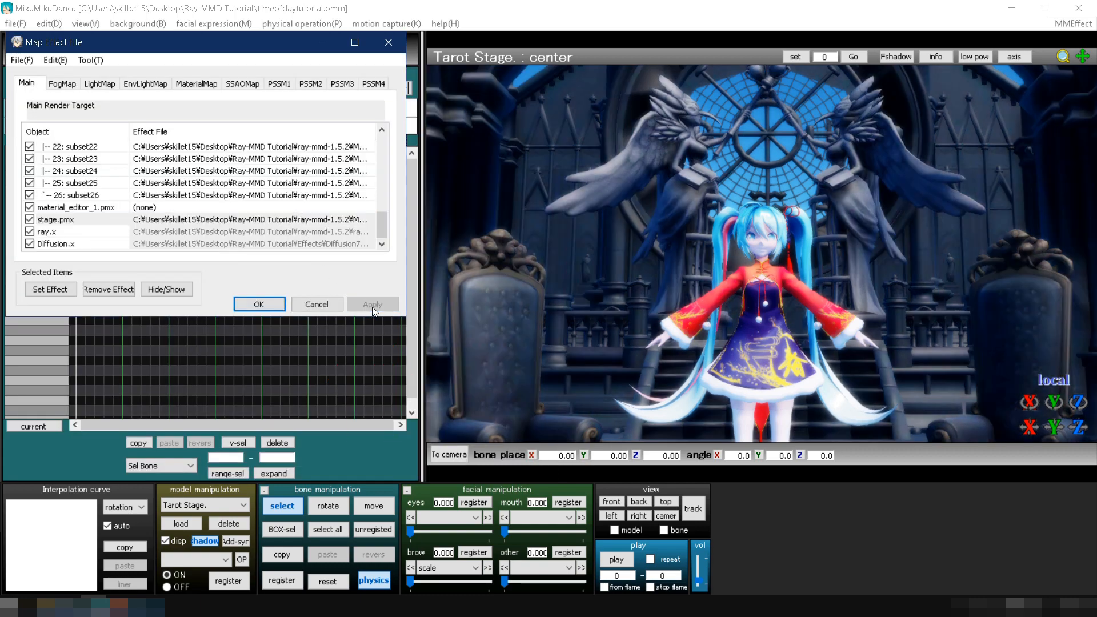
Accept the effect mapping, return to camera mode and set the light direction's Z to -1.0 and X to 0.
left_click(259, 304)
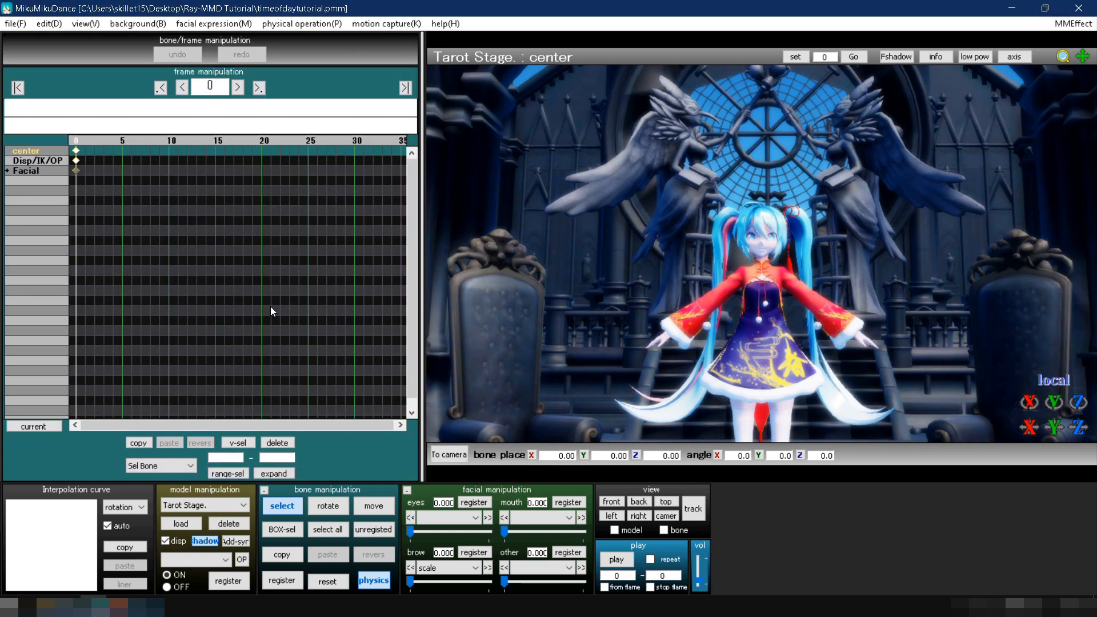
left_click(449, 455)
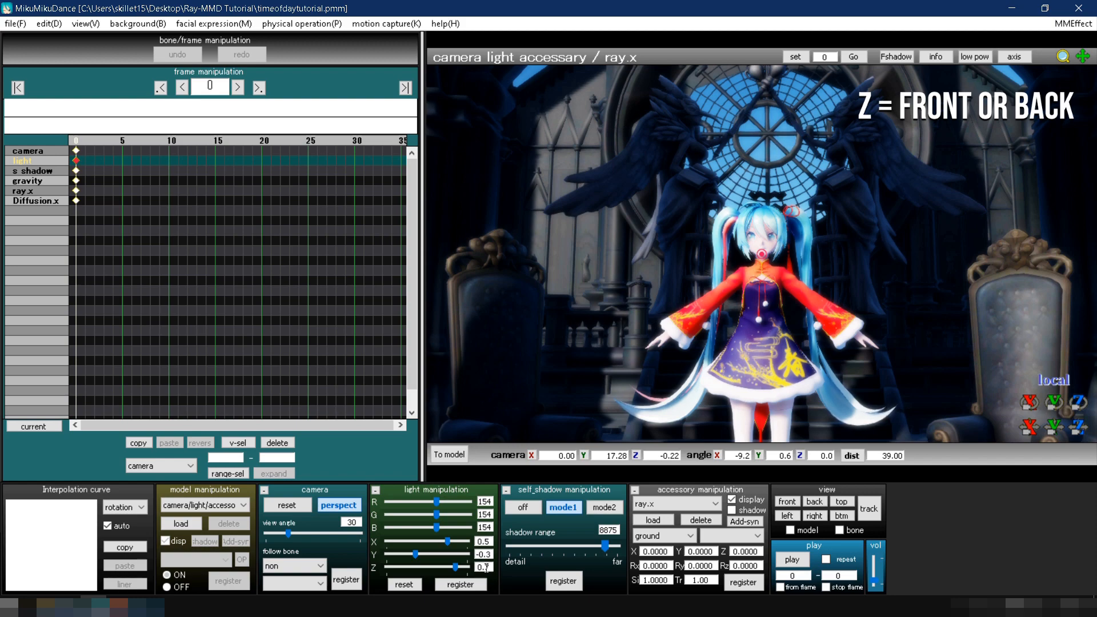
left_click_drag(447, 571, 393, 572)
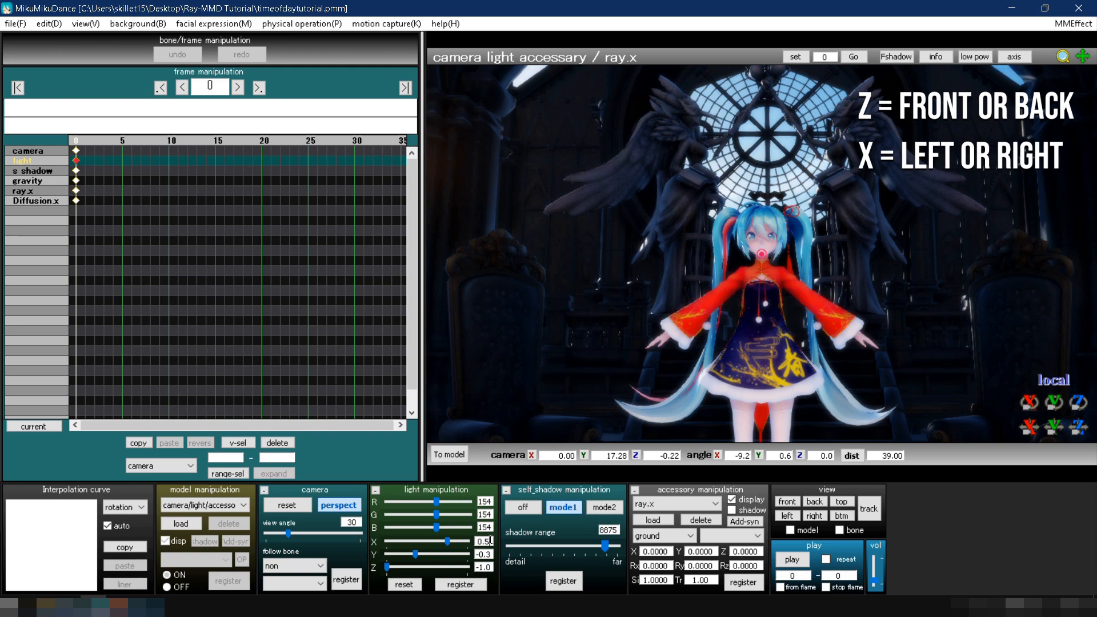
key("Return")
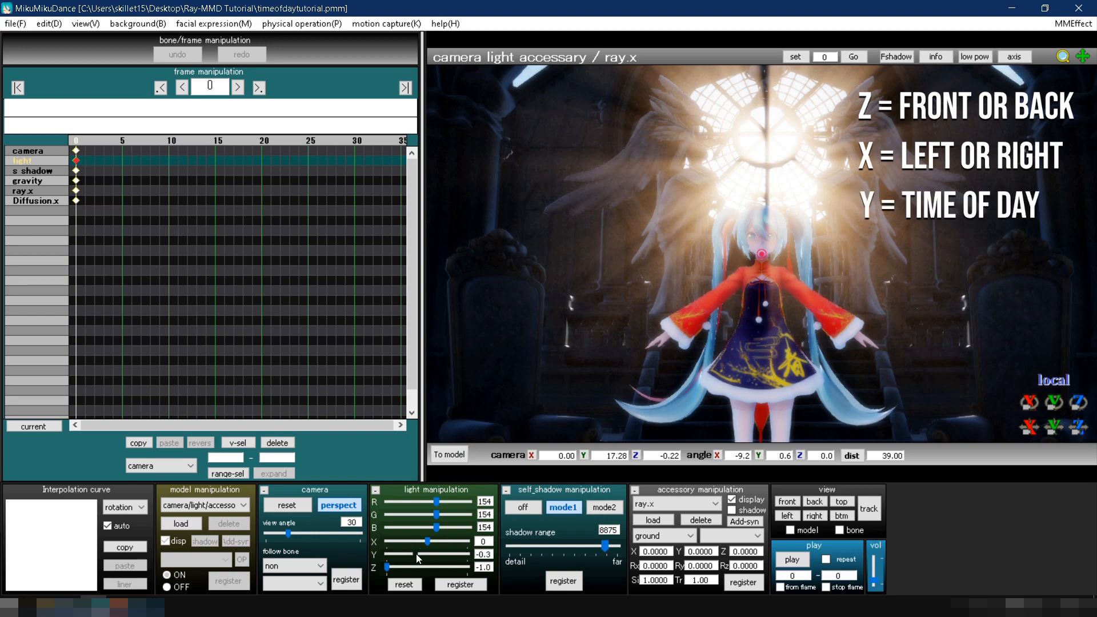
Set the light direction's Y to -0.35 and register the light.
left_click_drag(416, 553, 426, 554)
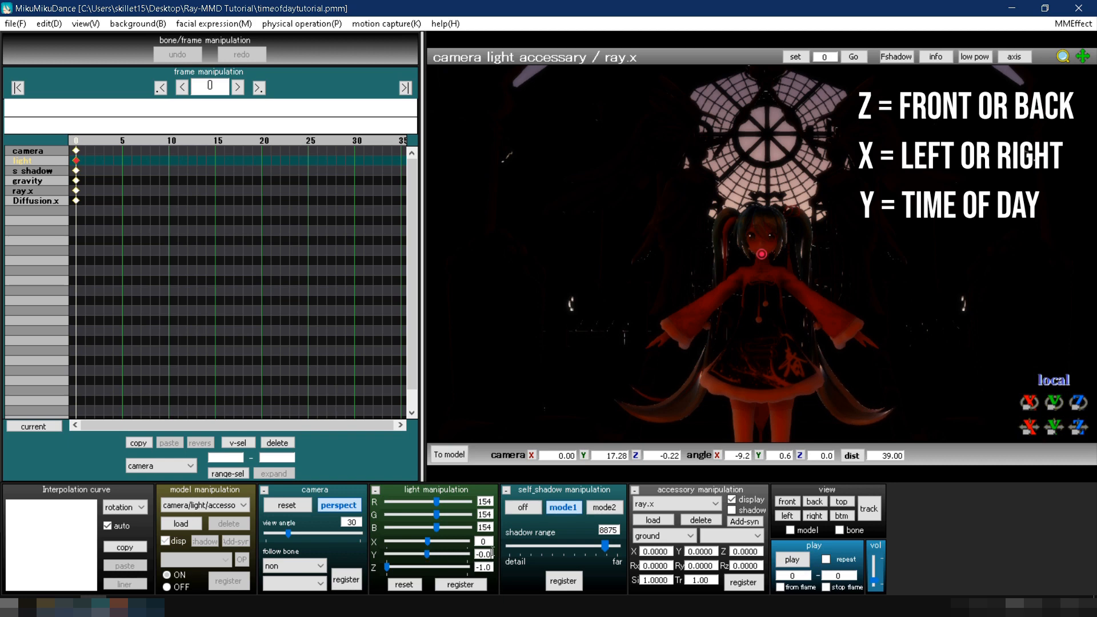
type("-")
type("0.35")
key("Return")
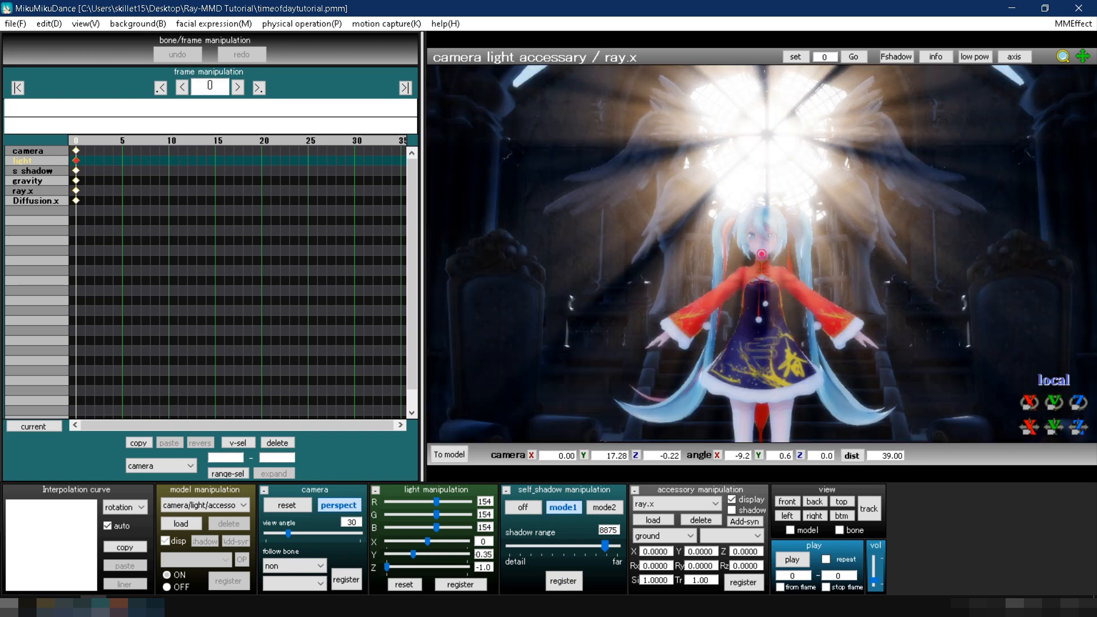
left_click(479, 585)
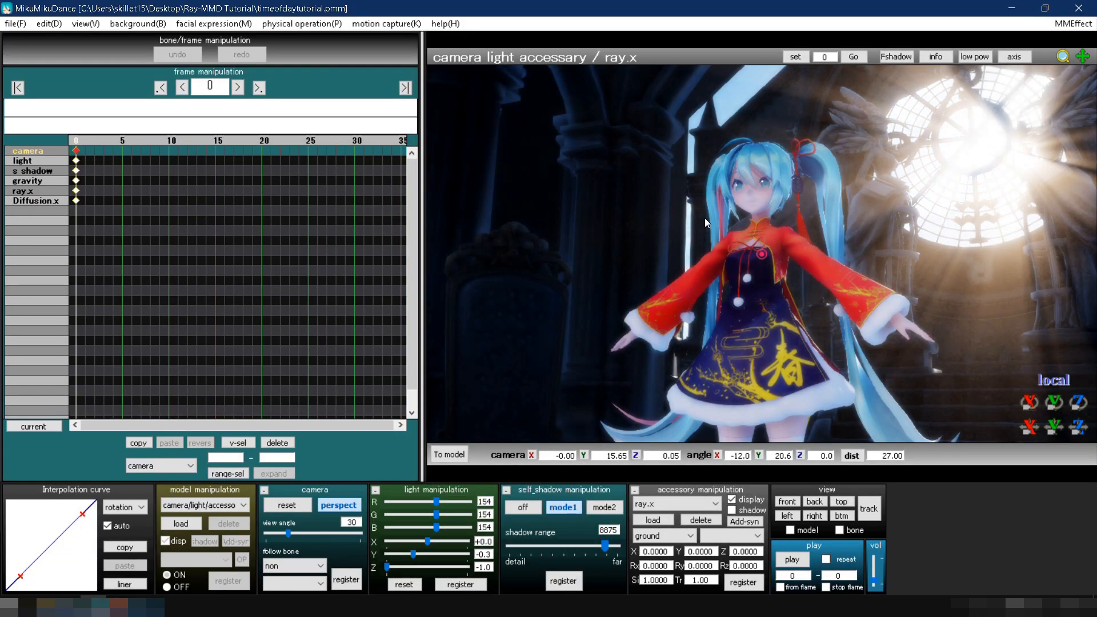
Load the OpticalFlares by Sun accessory from Sun Flare Hexagonal Bokeh 1 in ray-mmd-1.5.2's Extension folder, under OpticalFlares-master.
mouse_move(704, 217)
right_mouse_down()
mouse_move(759, 222)
mouse_move(733, 211)
mouse_move(704, 221)
mouse_move(722, 217)
right_mouse_up()
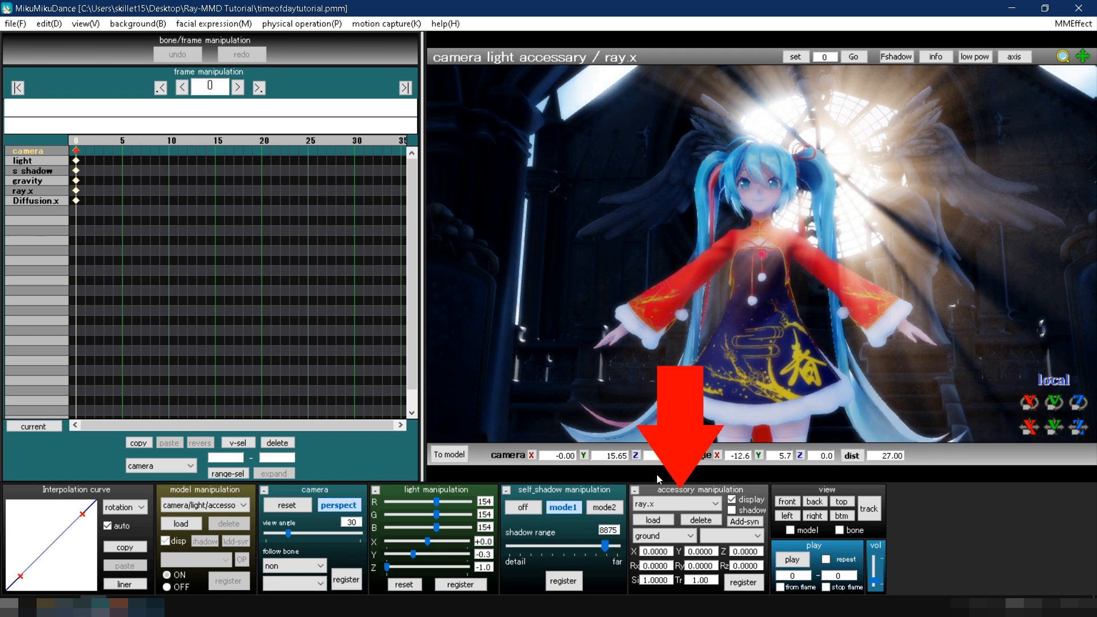
left_click(653, 518)
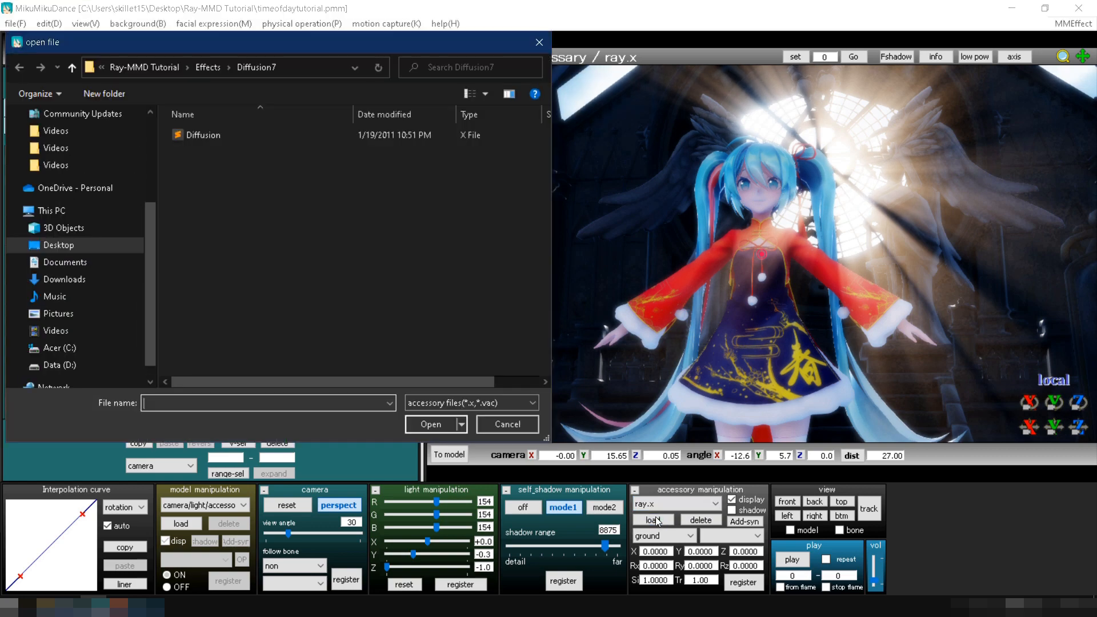
left_click(146, 67)
double_click(207, 180)
double_click(211, 136)
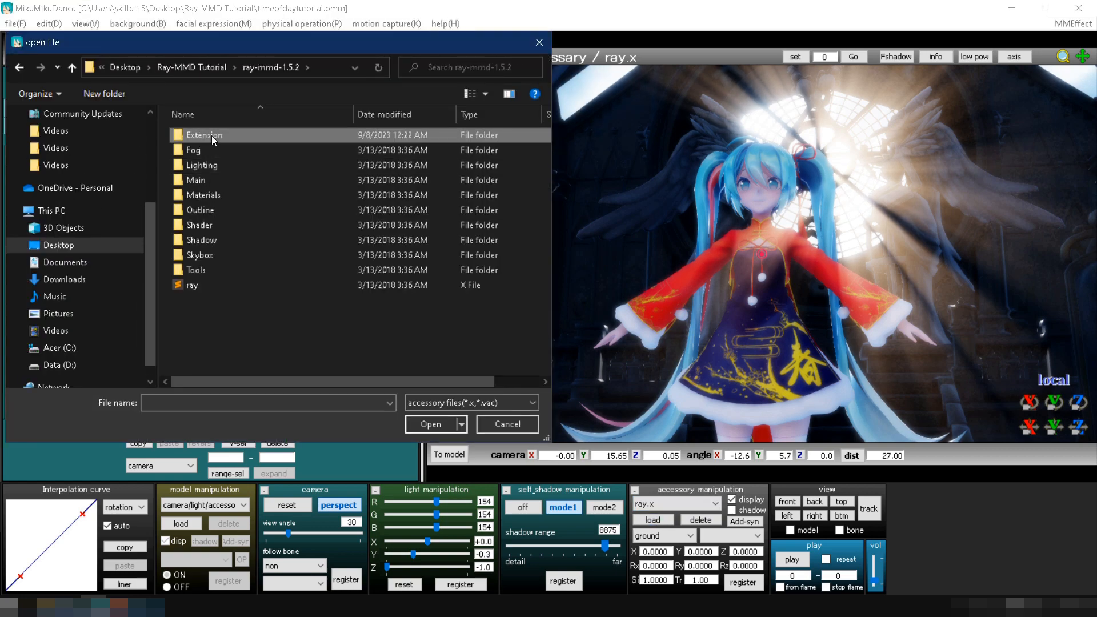
double_click(238, 223)
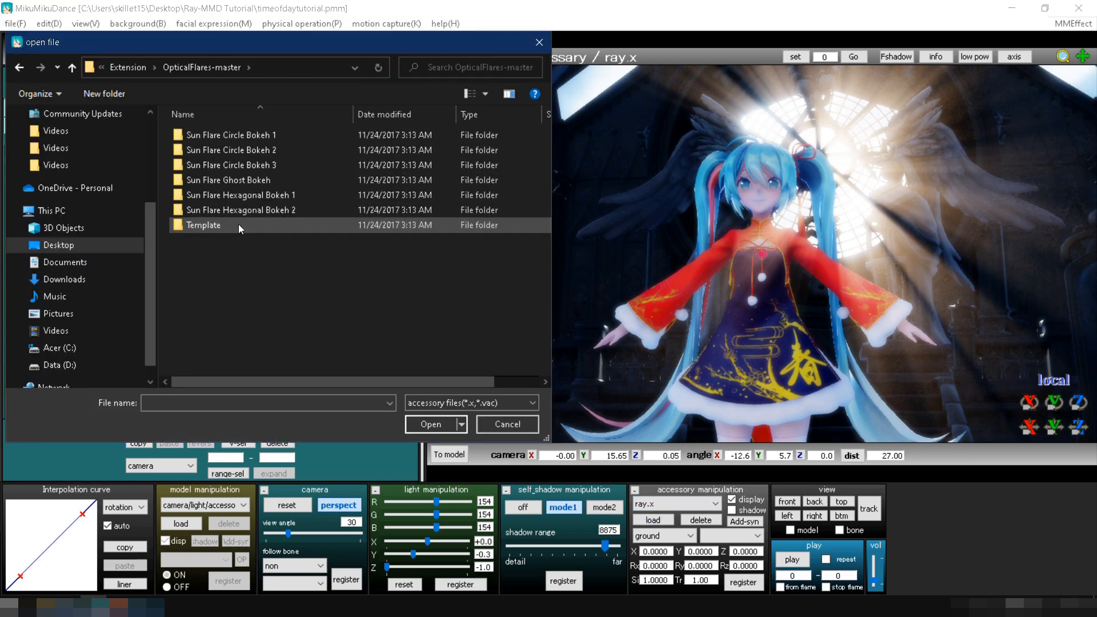
double_click(241, 192)
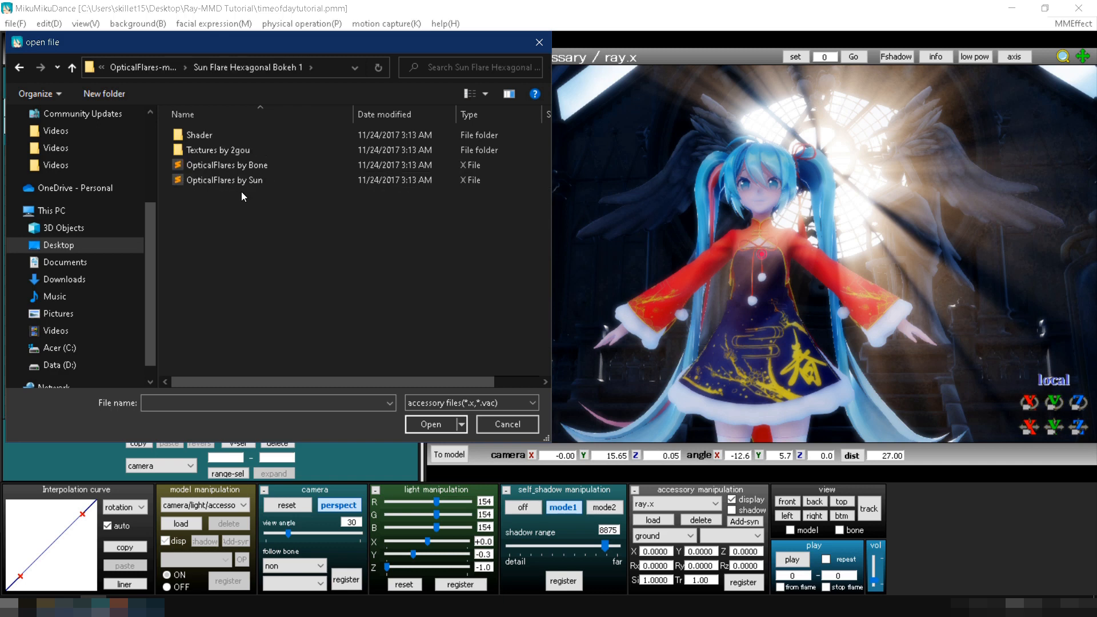
double_click(239, 182)
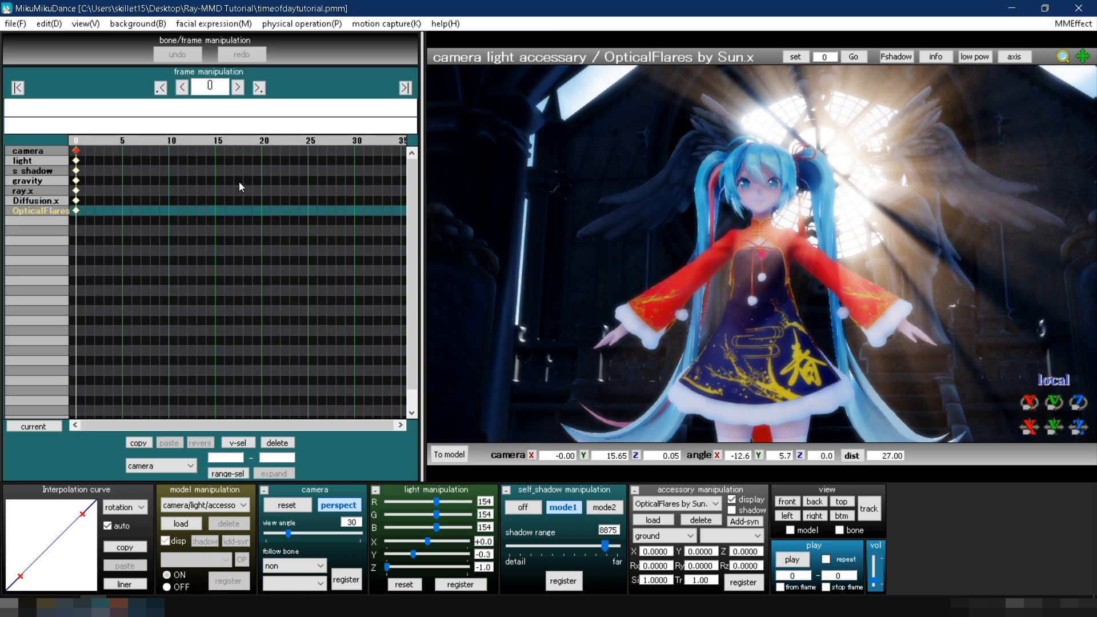
Set the Time of day model's EnvDiffLight+ morph to 0.8 and EnvSpecLight+ to 0.4, register both, and return to camera mode.
left_click(652, 234)
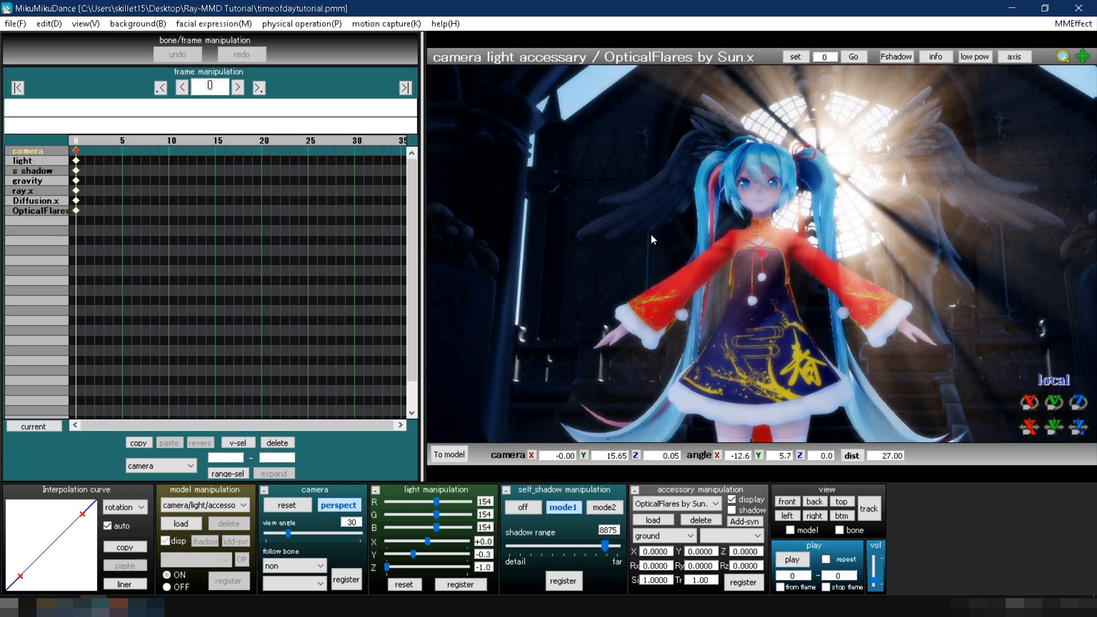
right_click_drag(650, 234, 668, 231)
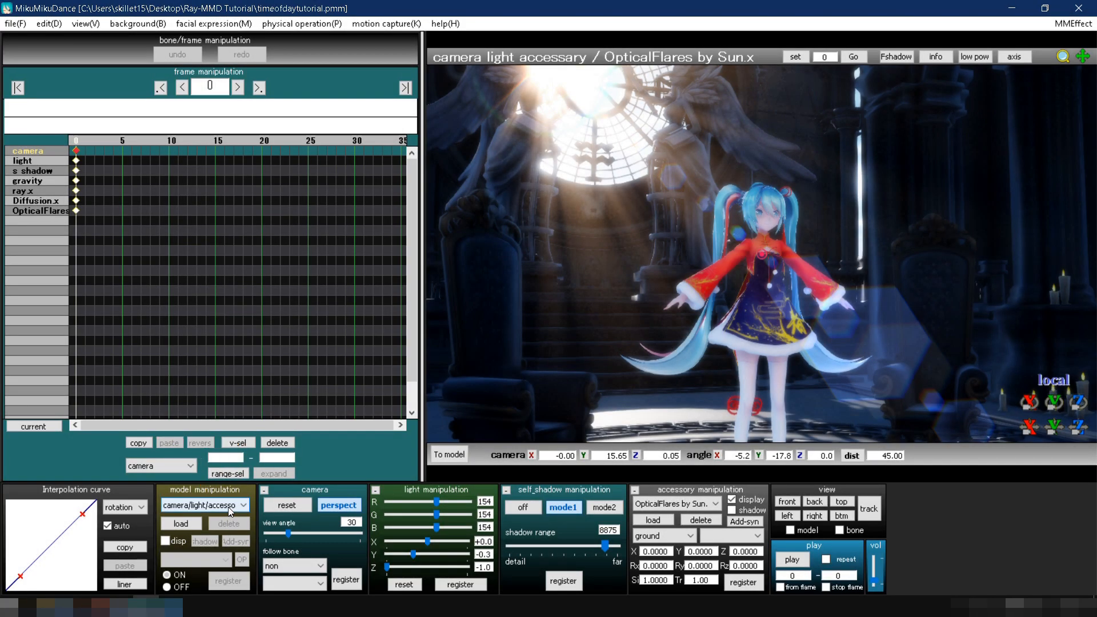
left_click(228, 506)
left_click(214, 526)
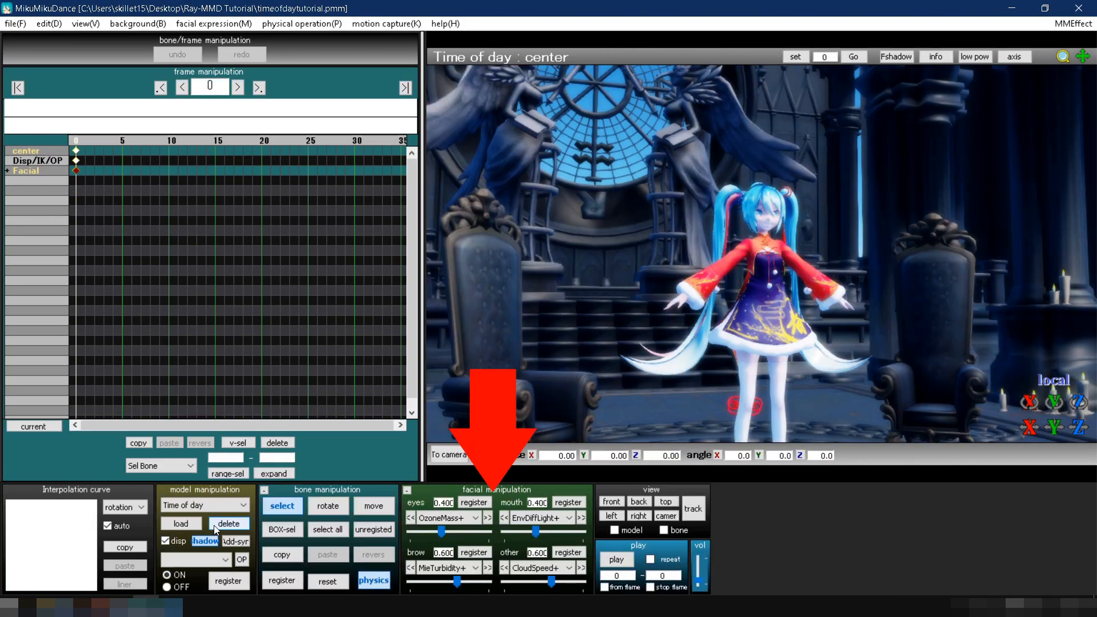
left_click(564, 531)
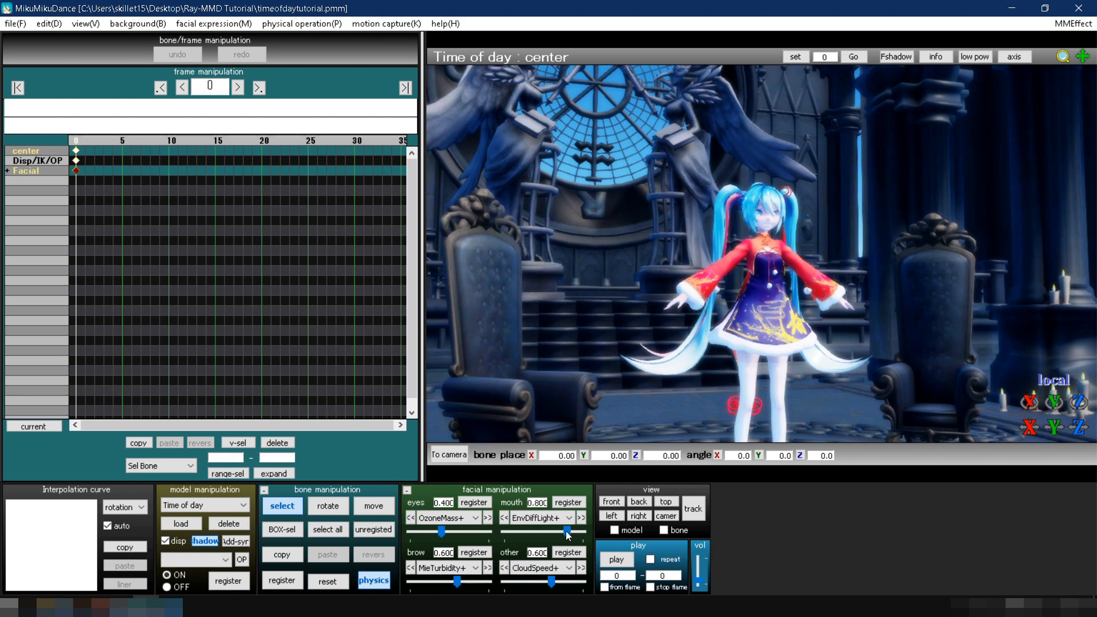
left_click(568, 504)
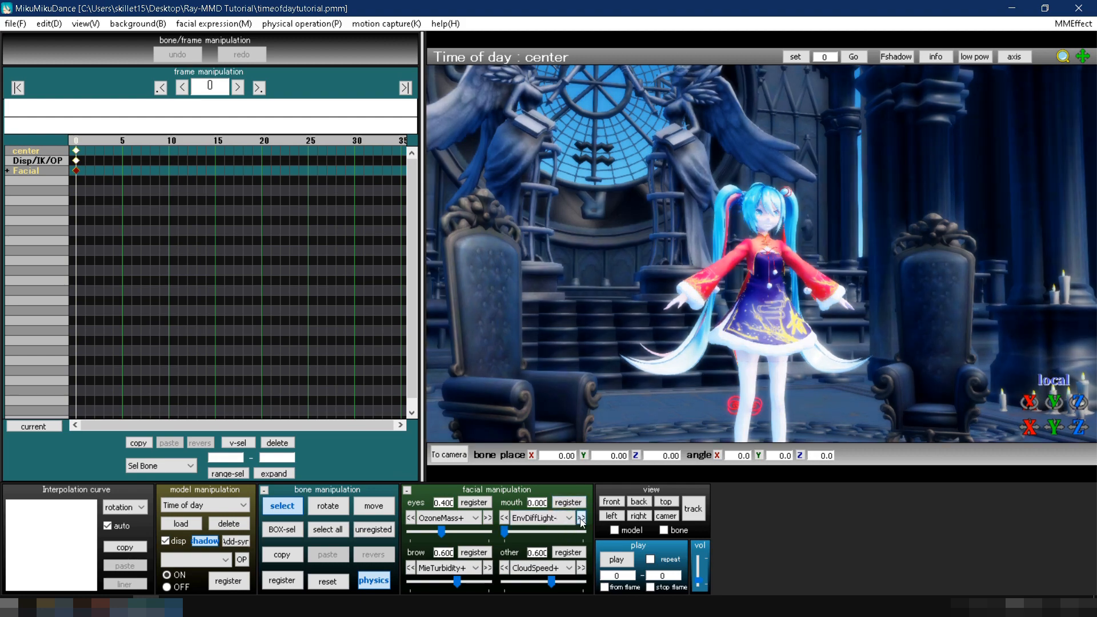
left_click(581, 517)
left_click(553, 533)
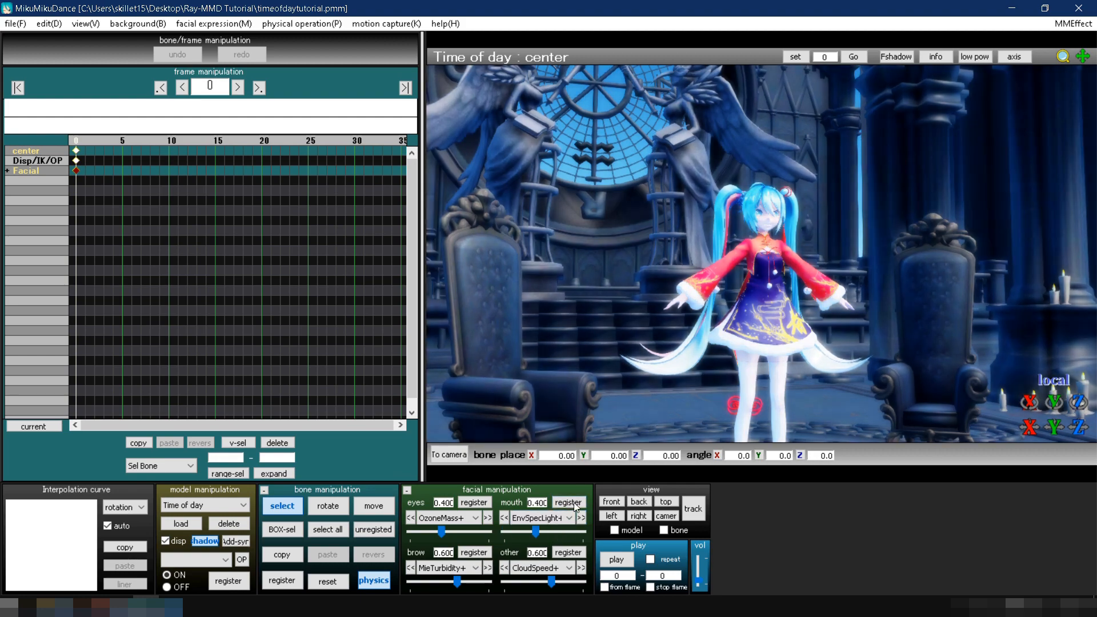
left_click(568, 502)
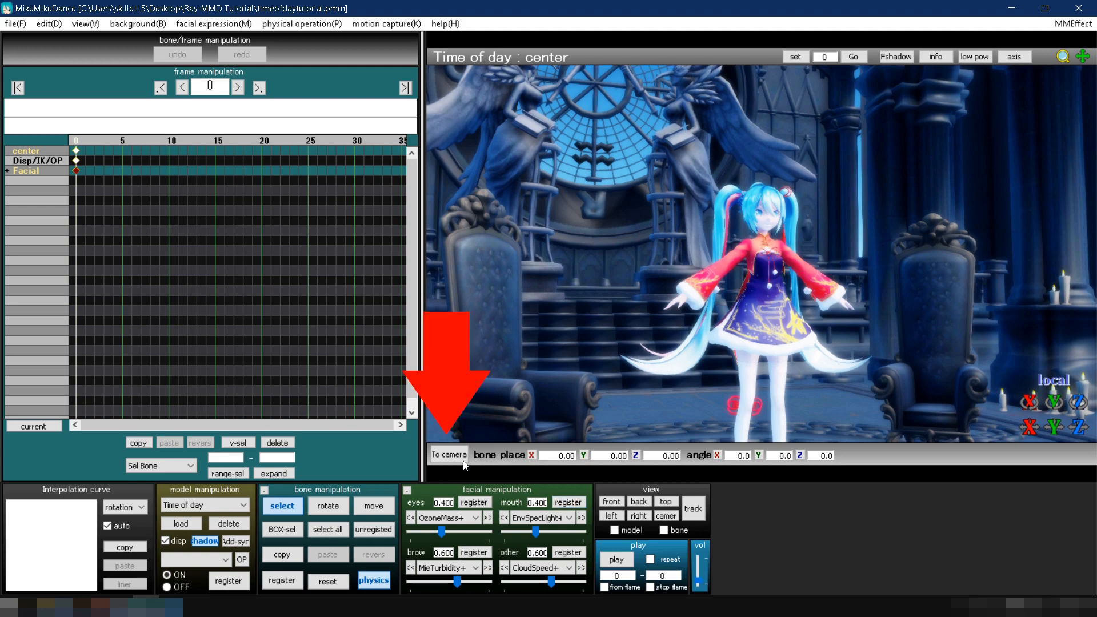
left_click(449, 455)
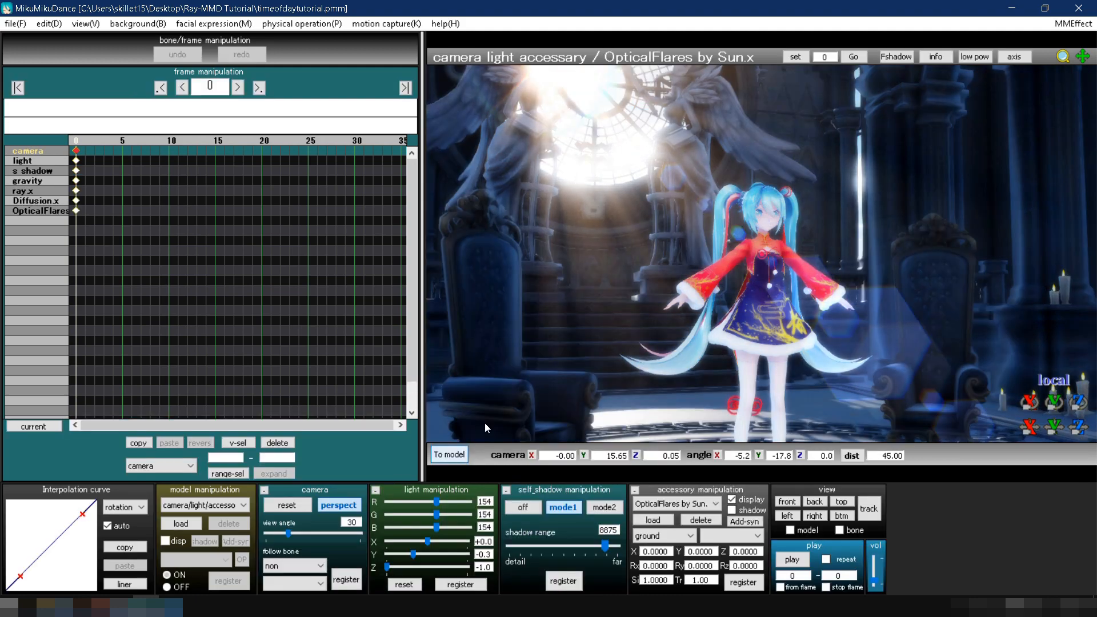
Load the SpotLightIES model from ray-mmd-1.5.2's Lighting folder and accept its model information.
left_click(191, 523)
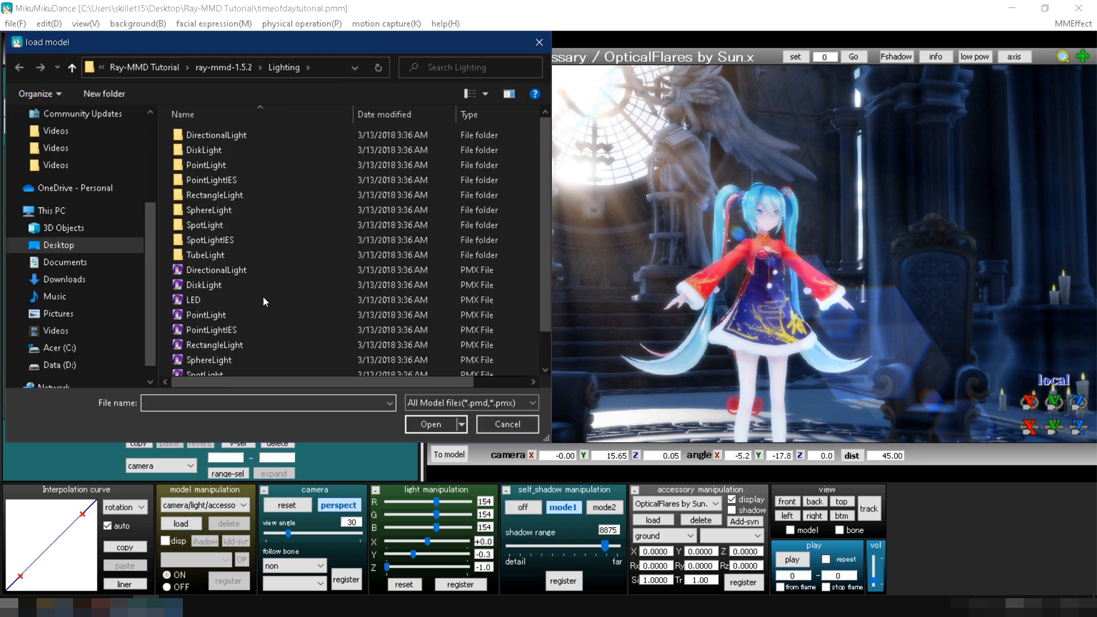
left_click(227, 66)
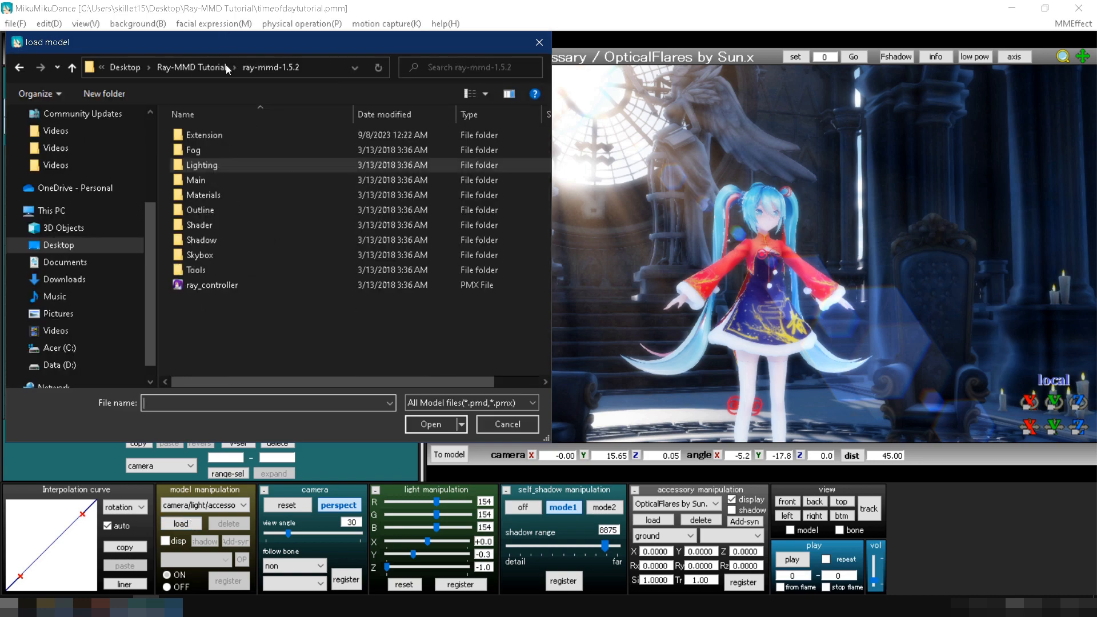
double_click(214, 167)
scroll(253, 250, "down", 1)
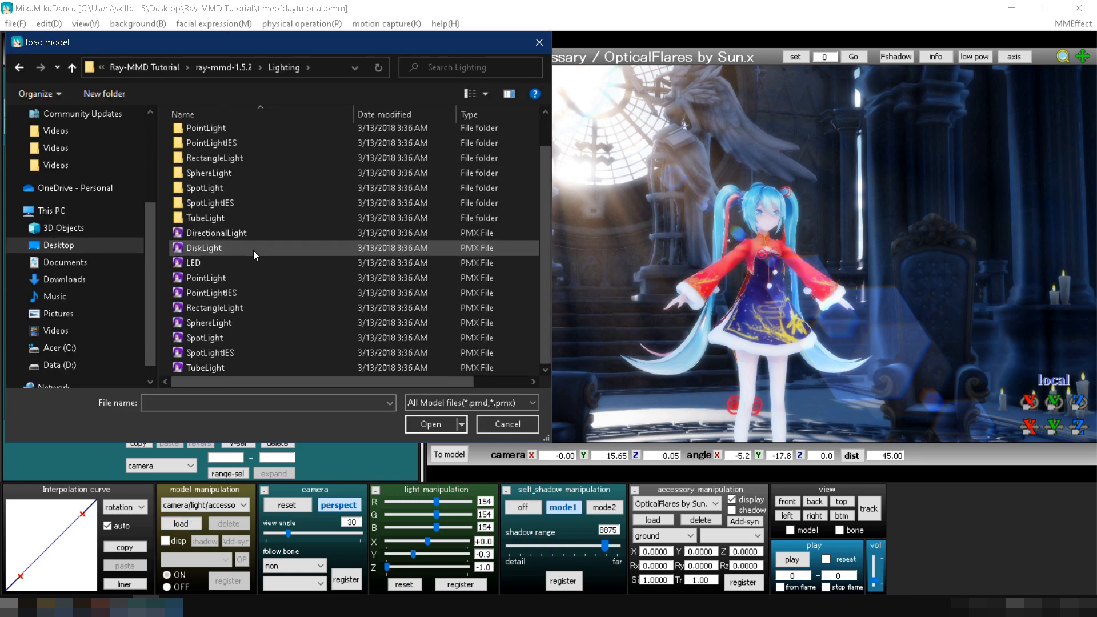
double_click(231, 351)
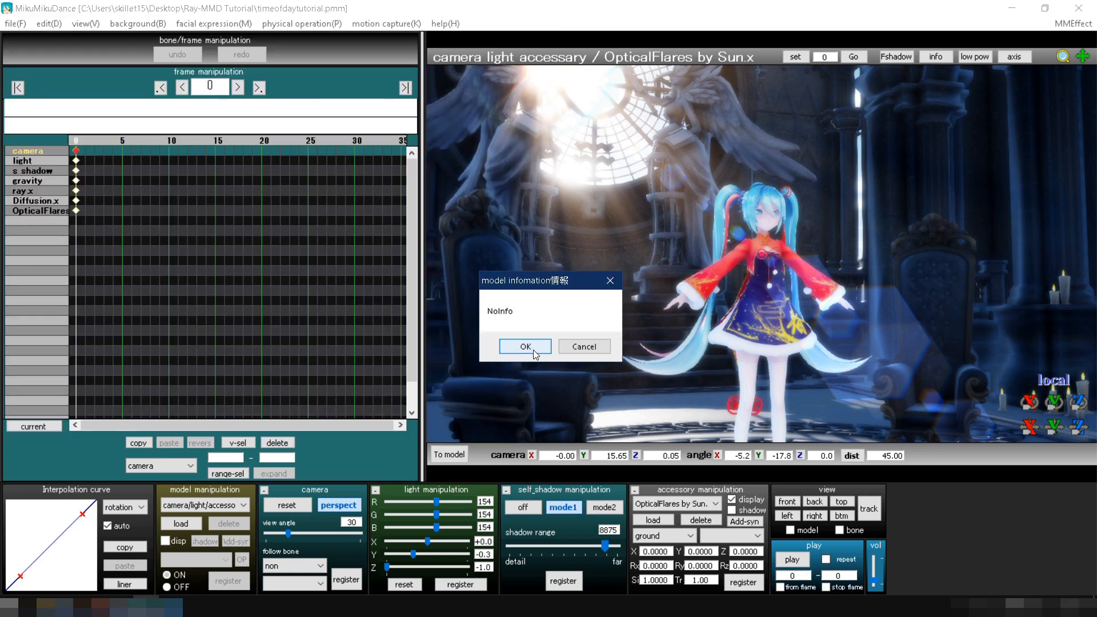
left_click(525, 347)
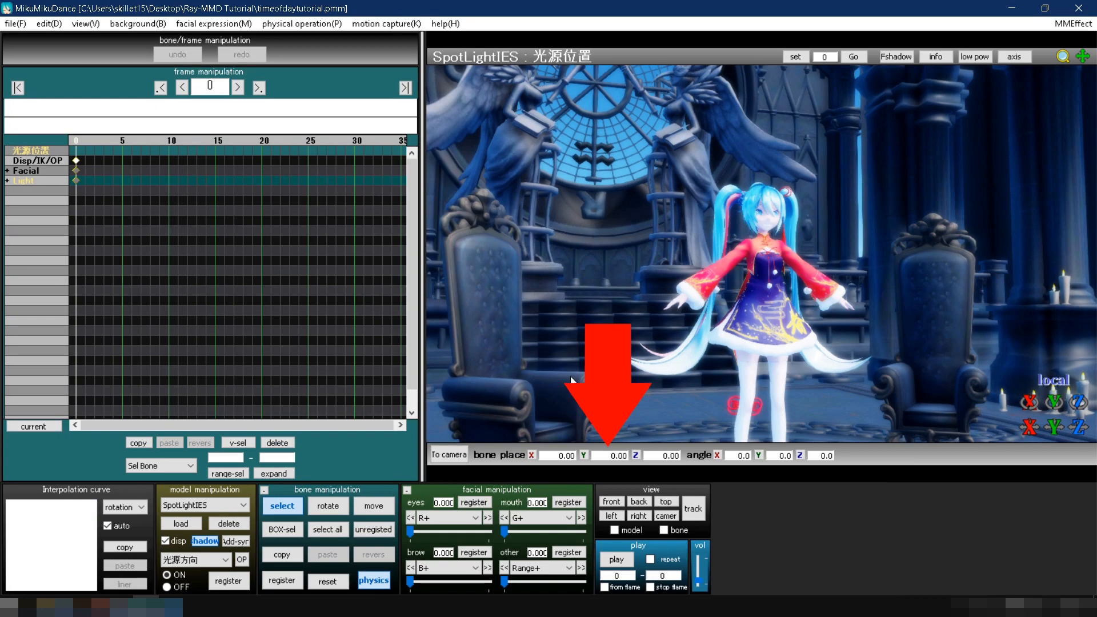
Position the SpotLightIES light source bone at Y 17 and Z -22.
left_click_drag(649, 464, 670, 468)
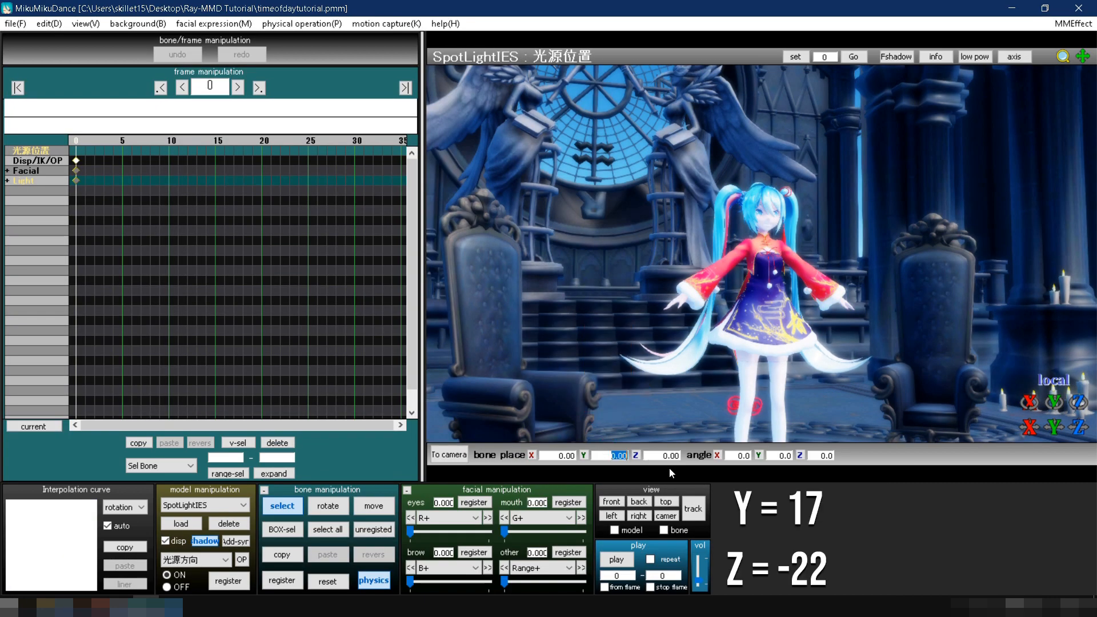
type("17")
key("Return")
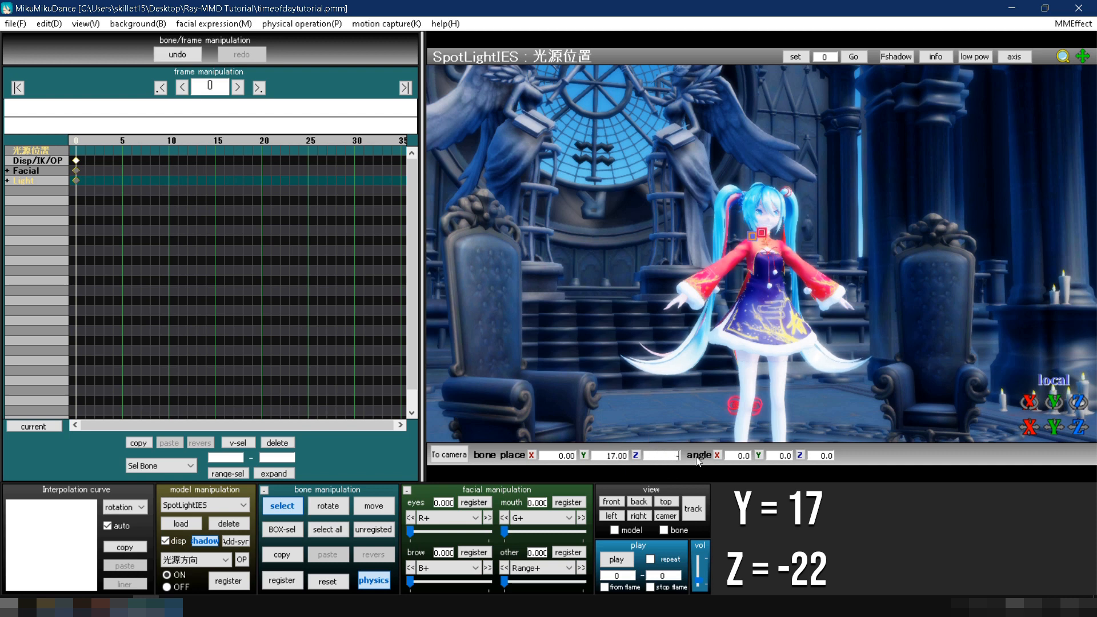
key("Return")
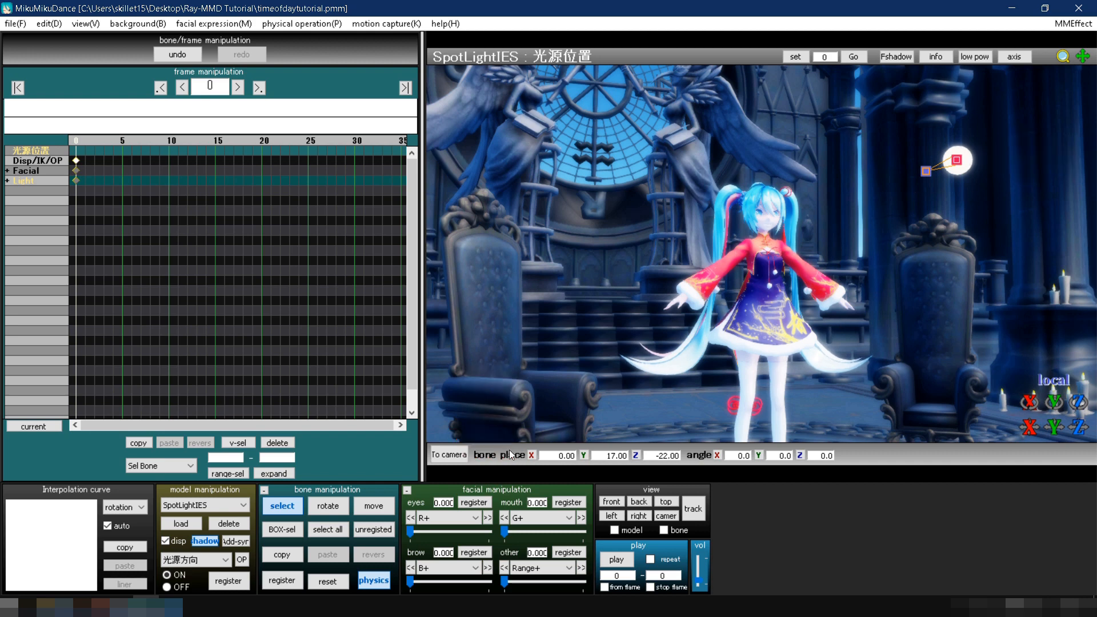
Set the SpotLightIES R+, G+ and B+ morphs to 0.2 and register each one.
left_click(431, 531)
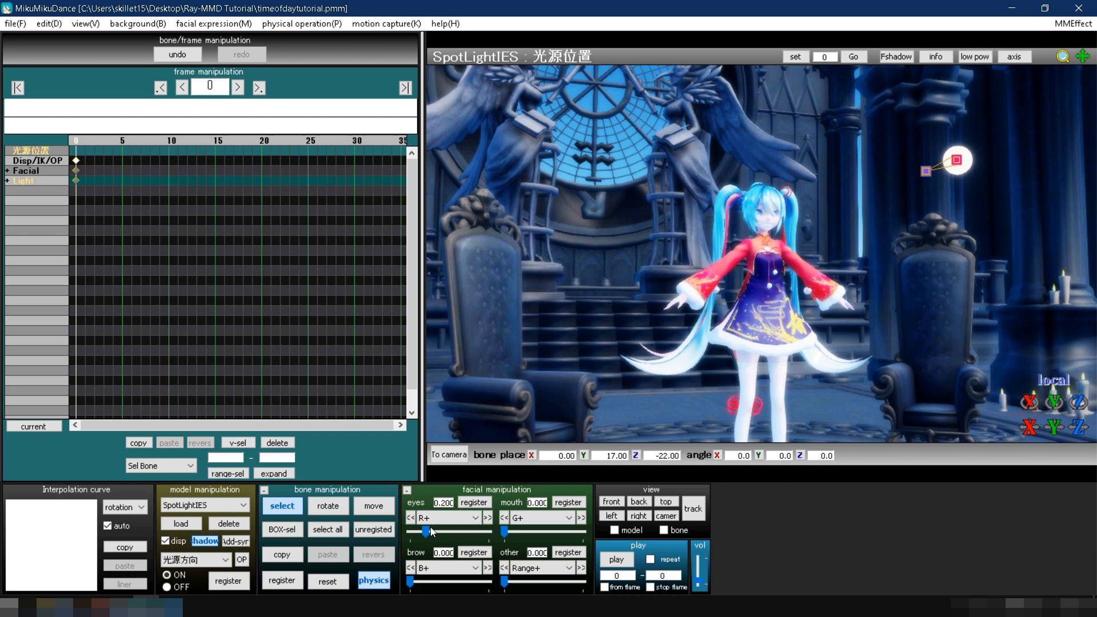
left_click(474, 502)
left_click(521, 531)
left_click(561, 507)
left_click(431, 581)
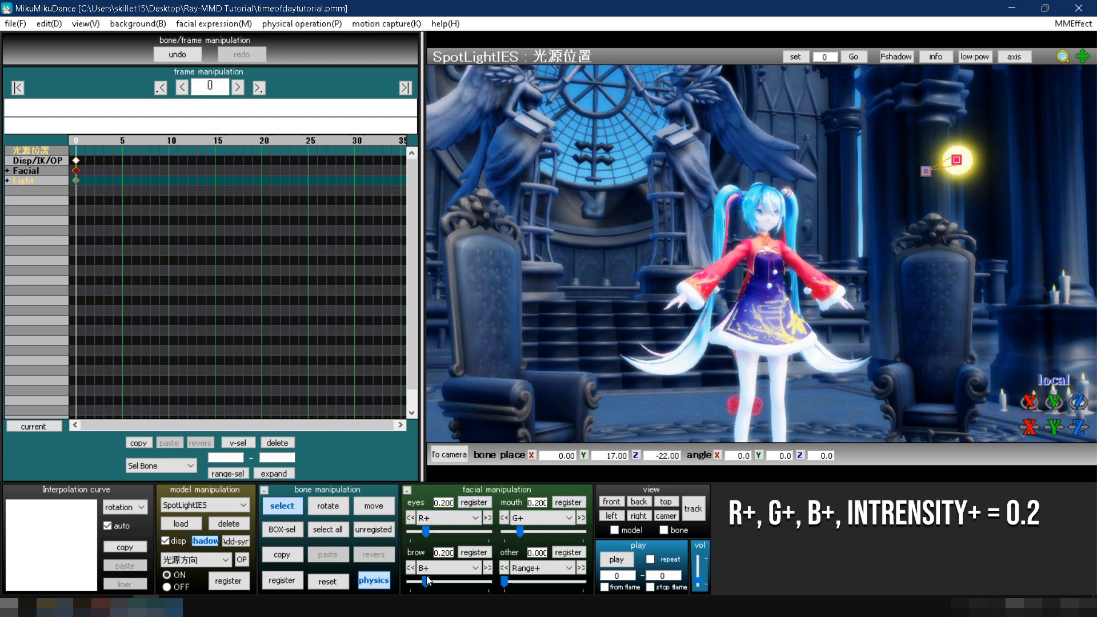
left_click(474, 552)
Set the SpotLightIES Intensity+ morph to 0.2 and Angle+ to 1, registering both.
left_click(540, 568)
left_click(531, 471)
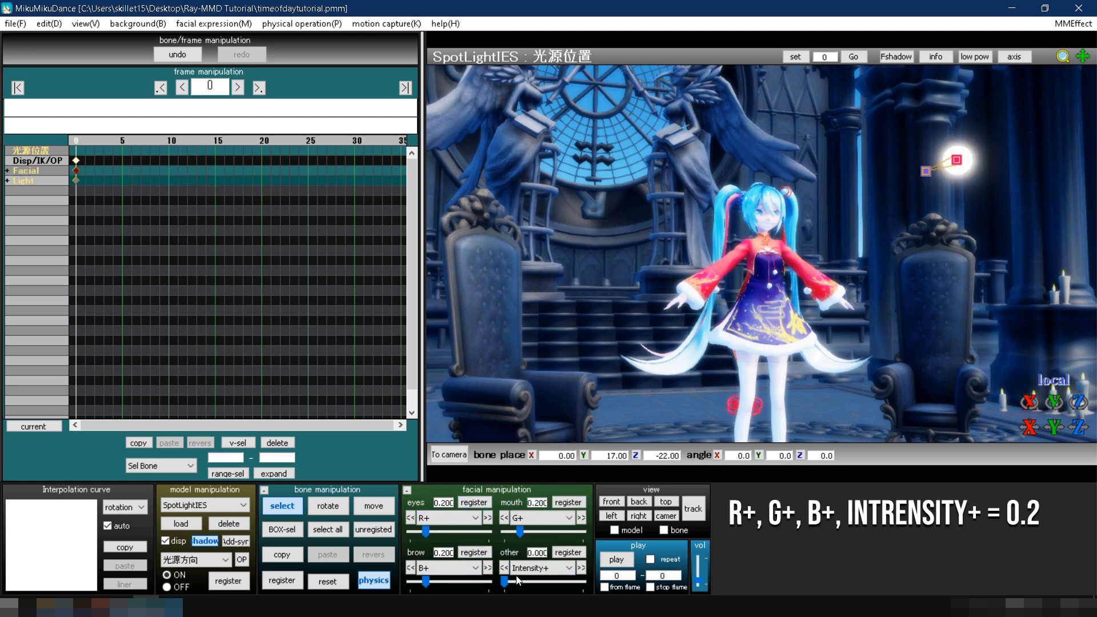
left_click(520, 581)
left_click(567, 552)
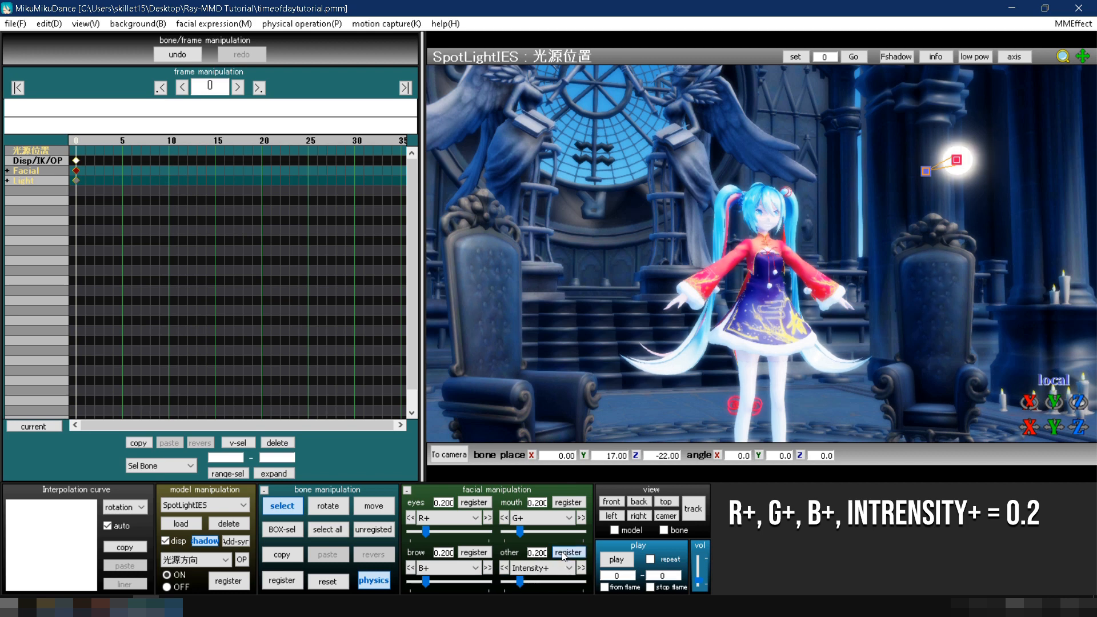
left_click(561, 570)
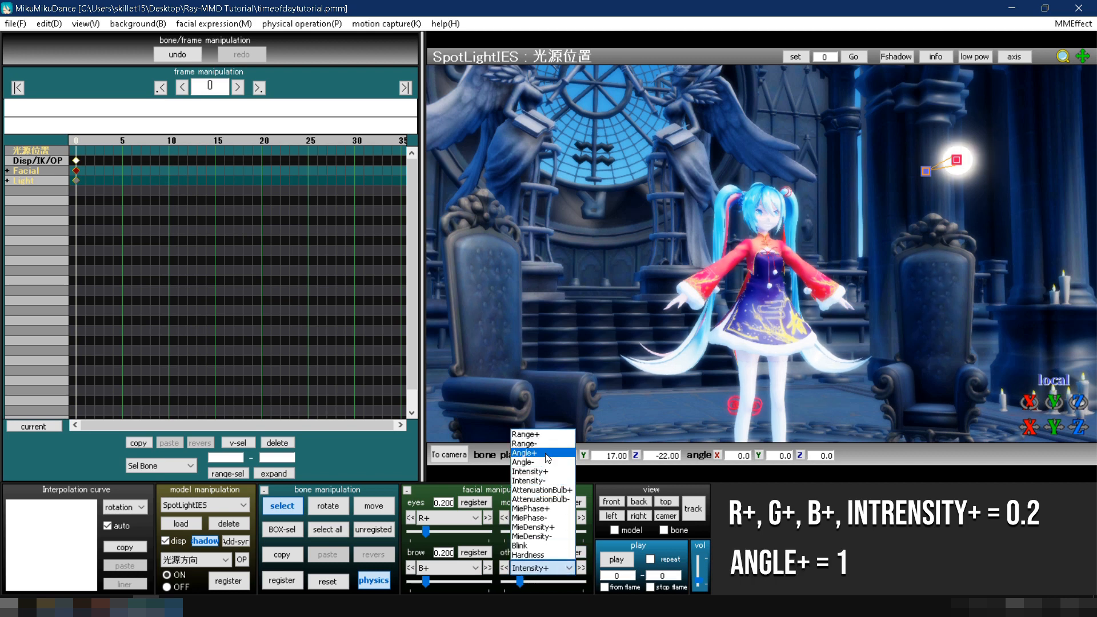
left_click(547, 453)
left_click_drag(520, 581, 610, 582)
left_click(568, 552)
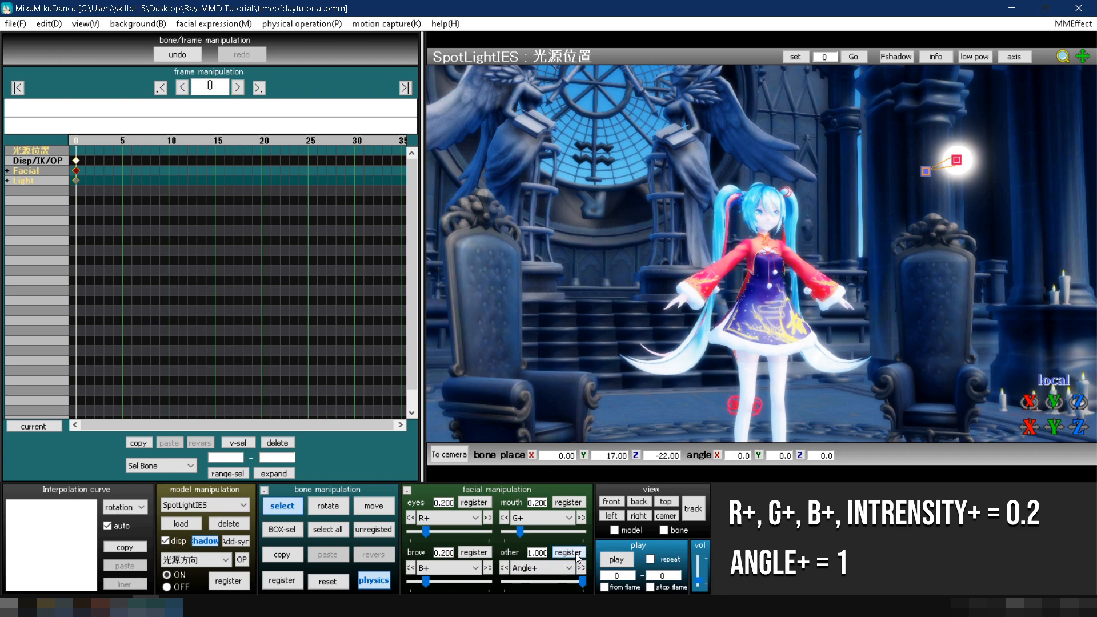
Hide SpotLightIES.pmx in the Main and MaterialMap effect mappings and apply the change.
left_click(451, 456)
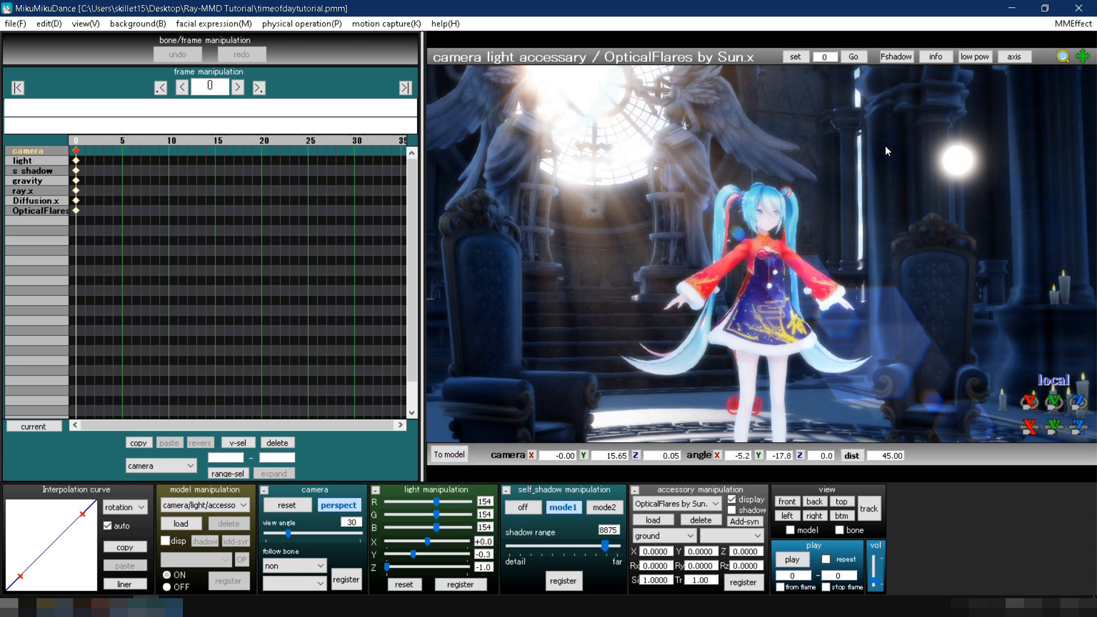
left_click(1062, 24)
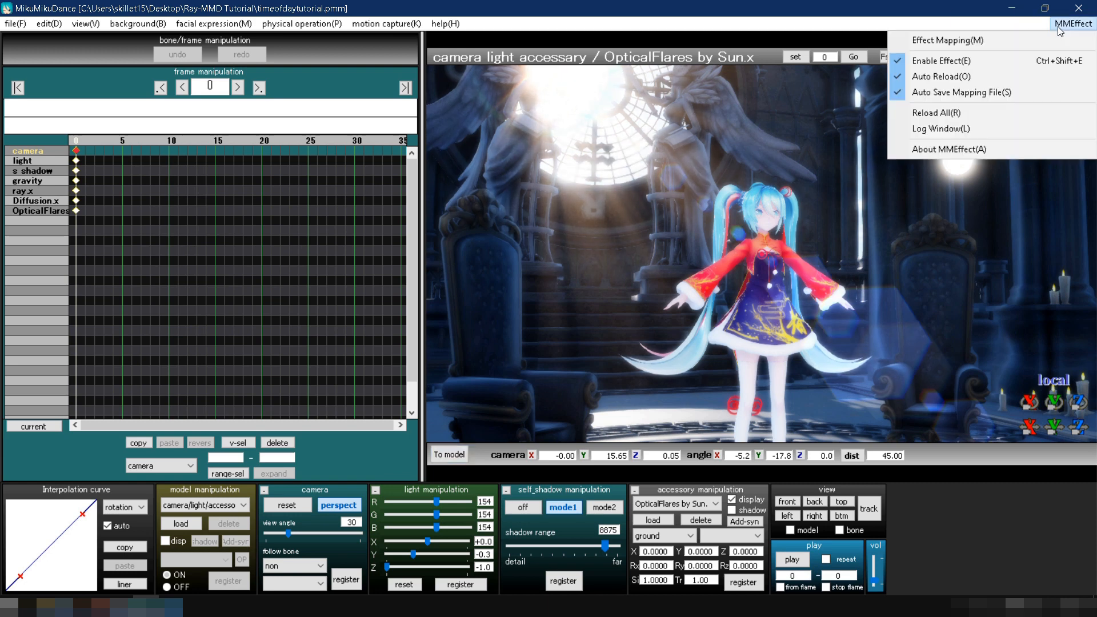
left_click(1039, 41)
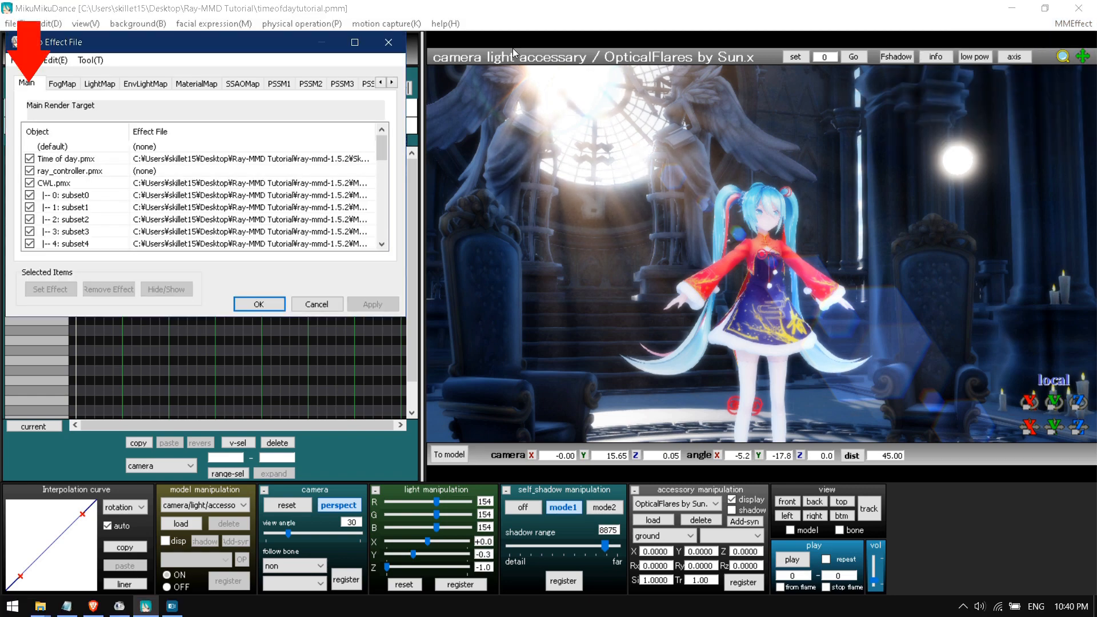
scroll(88, 180, "down", 9)
left_click(66, 219)
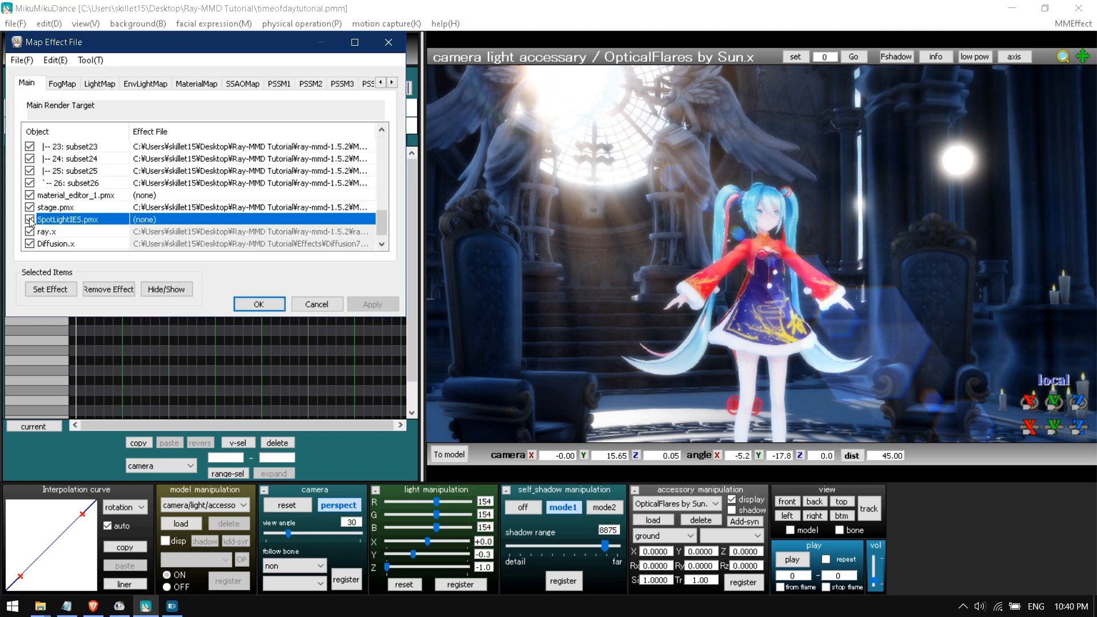
left_click(196, 83)
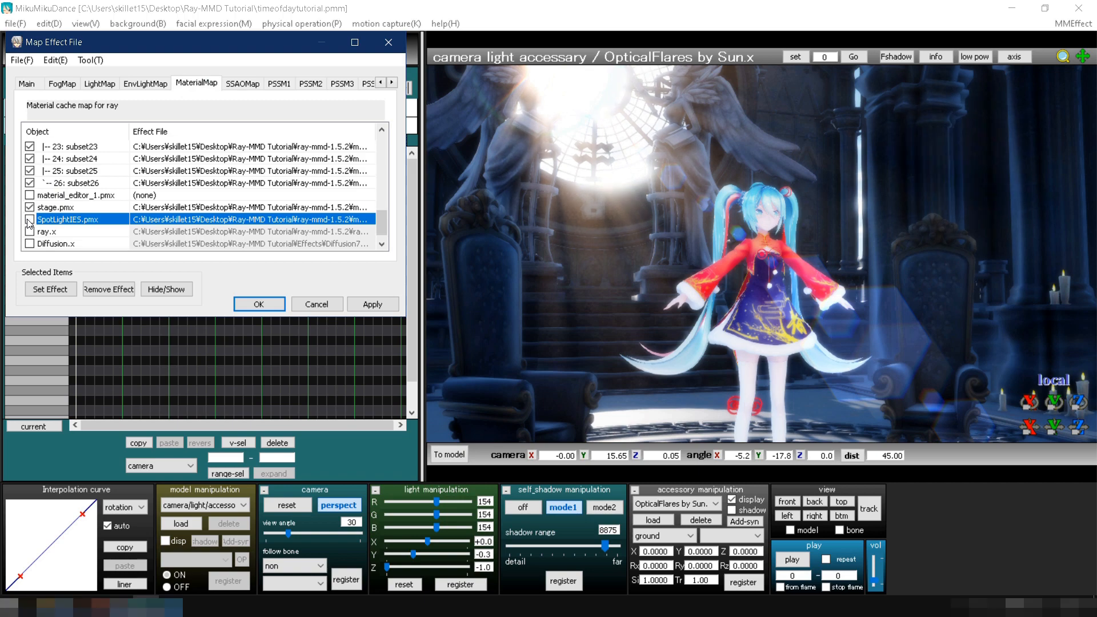
left_click(372, 304)
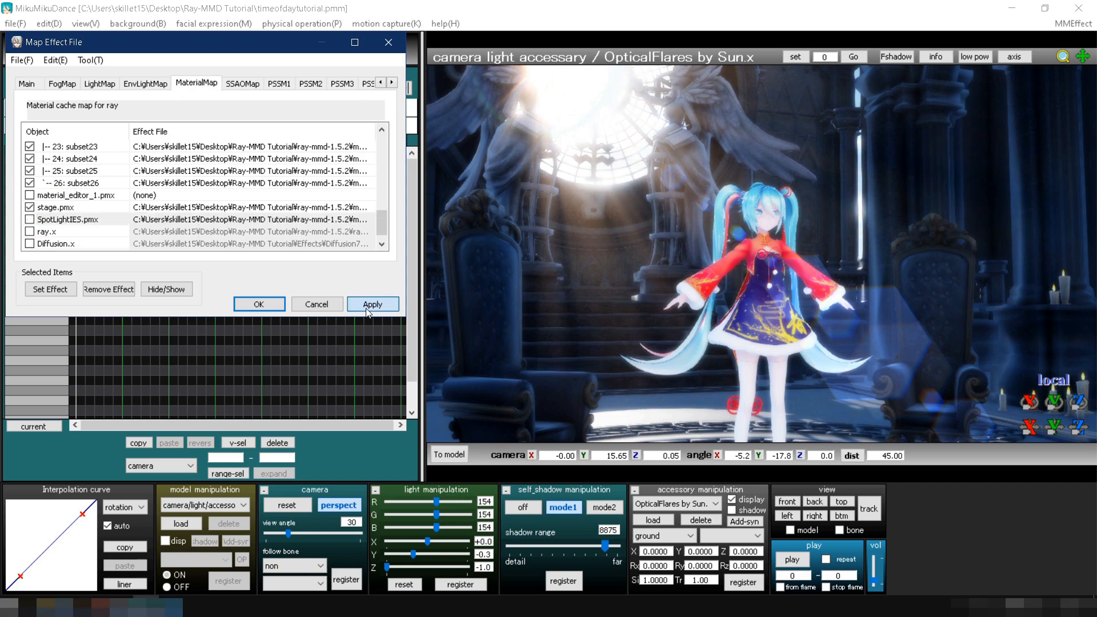
left_click(280, 306)
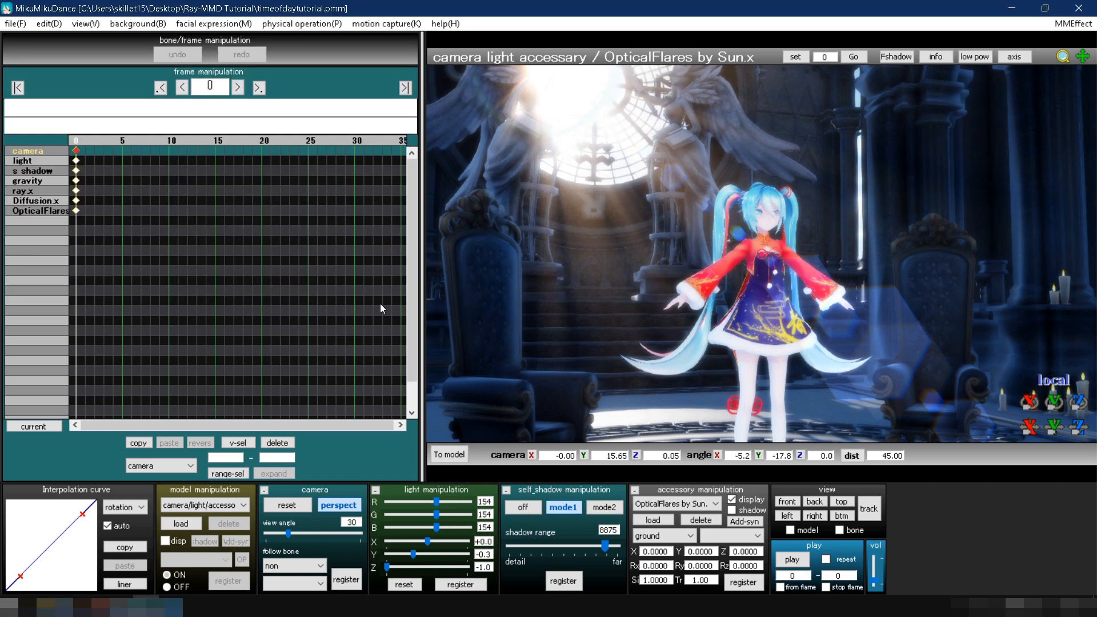
Examine the lit character and the sun flare in the Tarot stage from several angles and distances.
right_click_drag(890, 311, 821, 290)
scroll(821, 290, "up", 3)
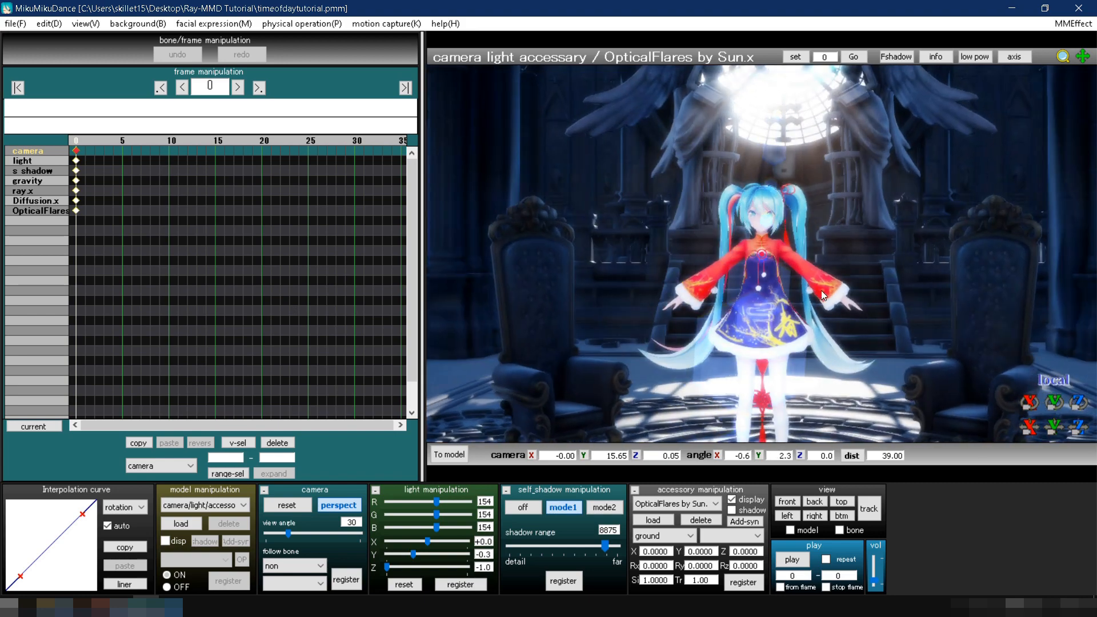
scroll(821, 290, "up", 8)
scroll(820, 290, "down", 3)
scroll(821, 290, "up", 3)
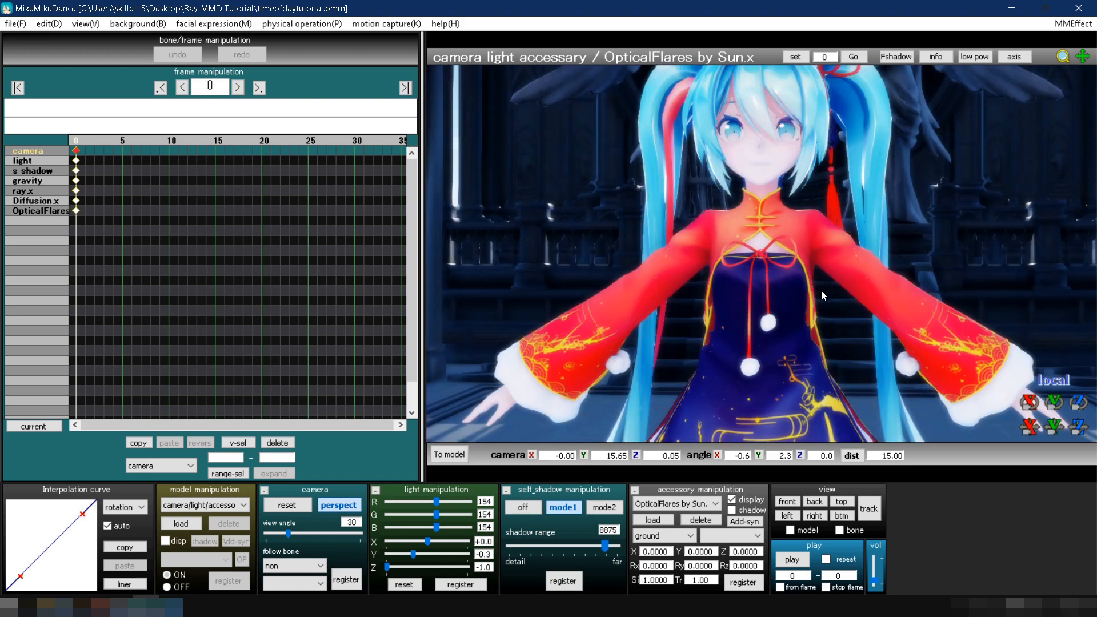
scroll(820, 290, "down", 2)
right_click_drag(820, 290, 809, 289)
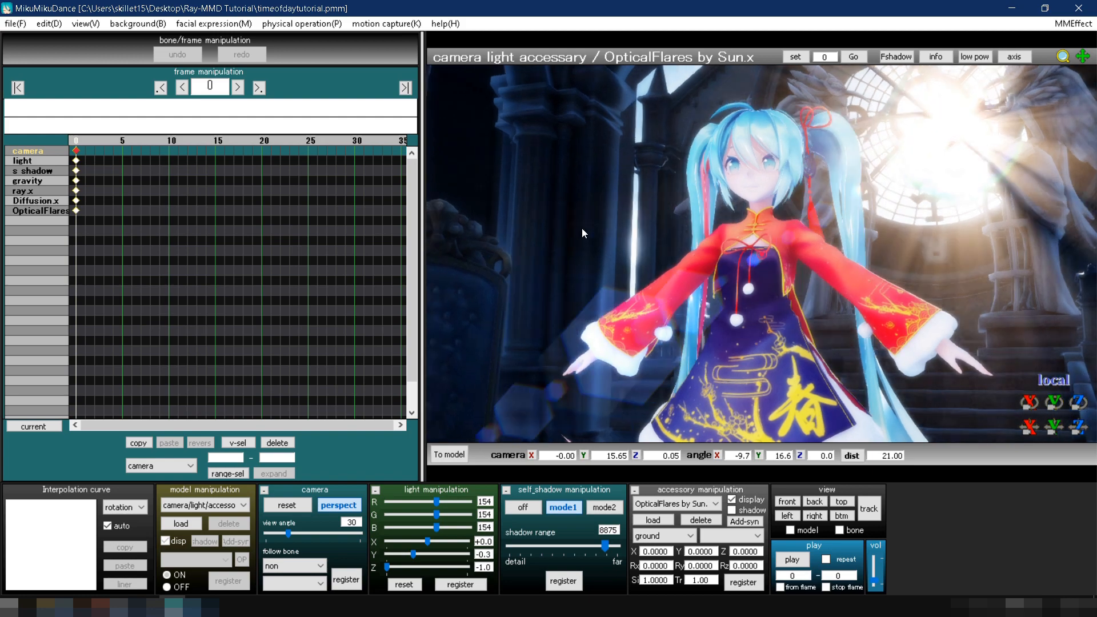
right_click_drag(581, 227, 608, 221)
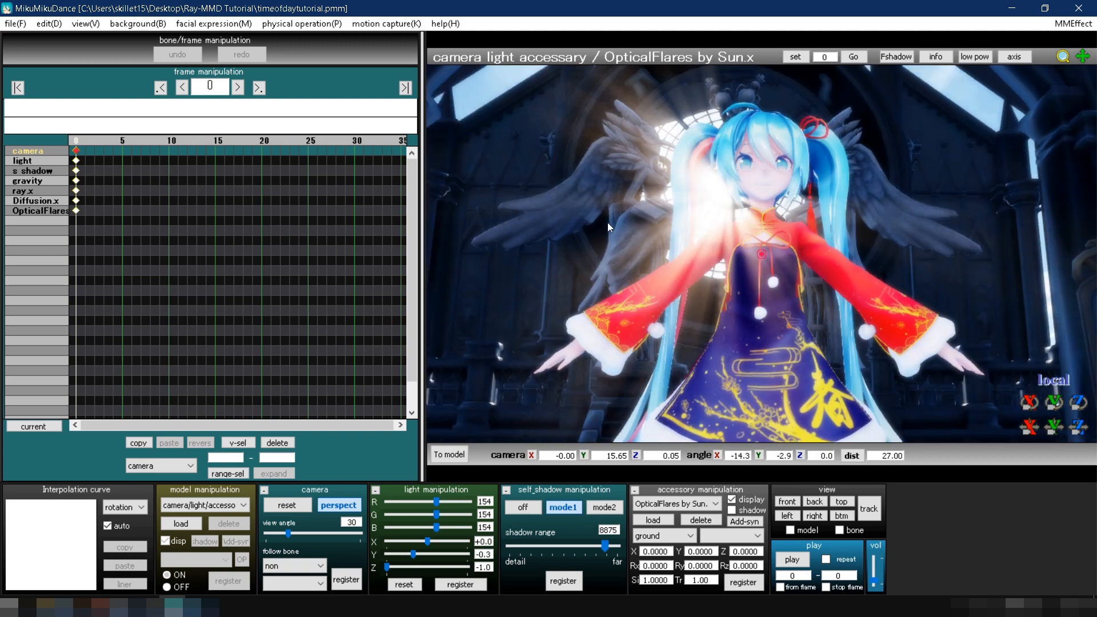
scroll(607, 223, "down", 5)
scroll(663, 240, "down", 2)
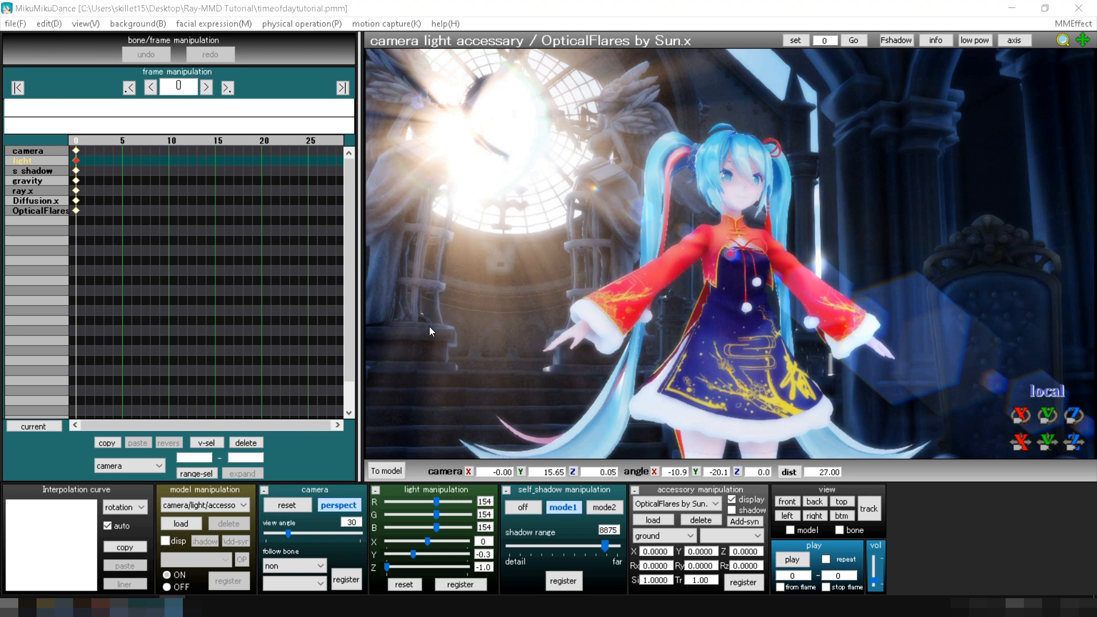
Delete the Tarot Stage model from the scene and confirm the deletion.
left_click(226, 505)
left_click(211, 573)
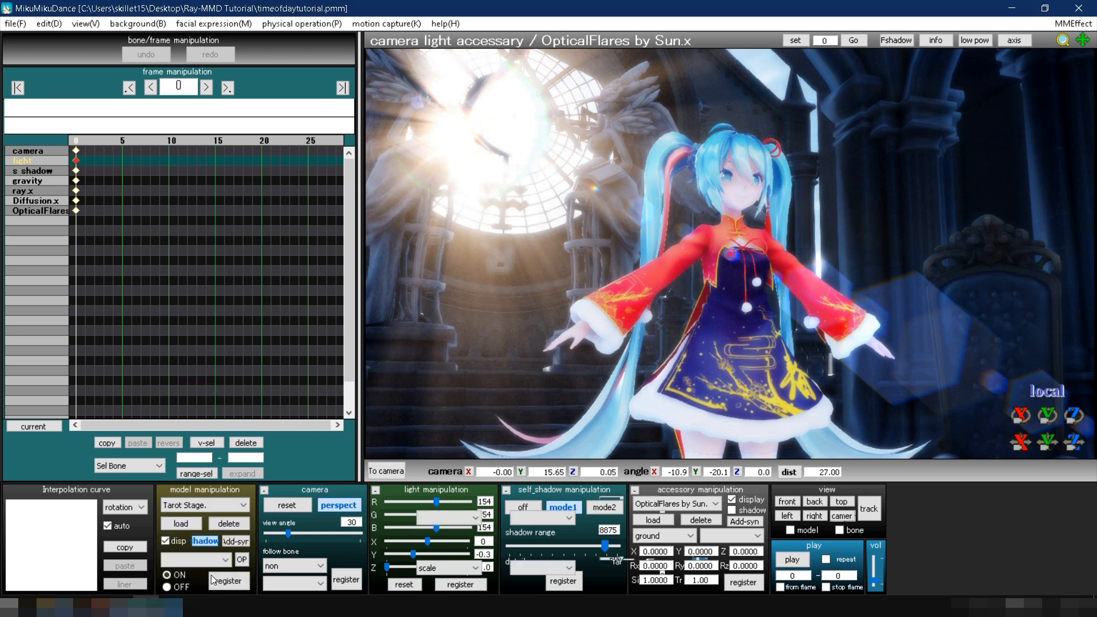
left_click(229, 527)
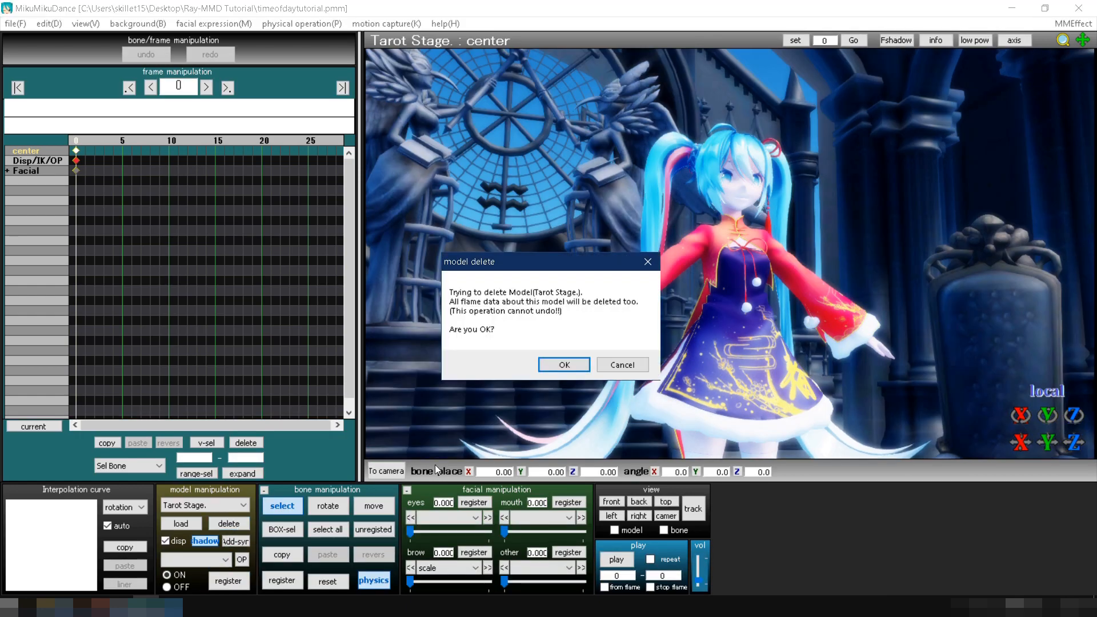
left_click(560, 362)
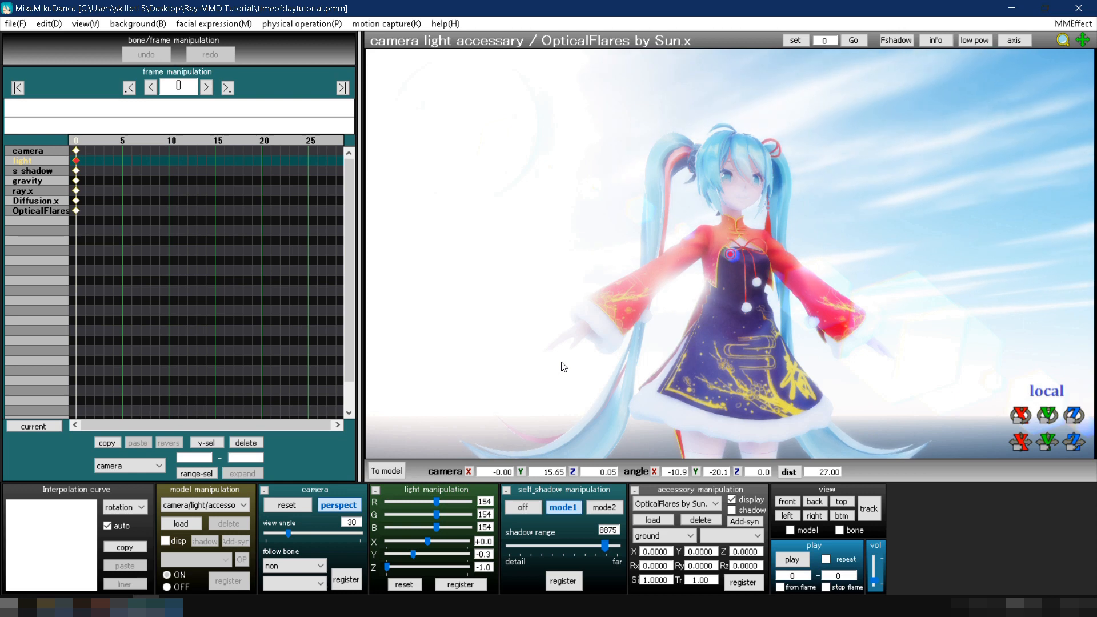
Load the stage model from the stage19 folder and accept its model information.
left_click(199, 521)
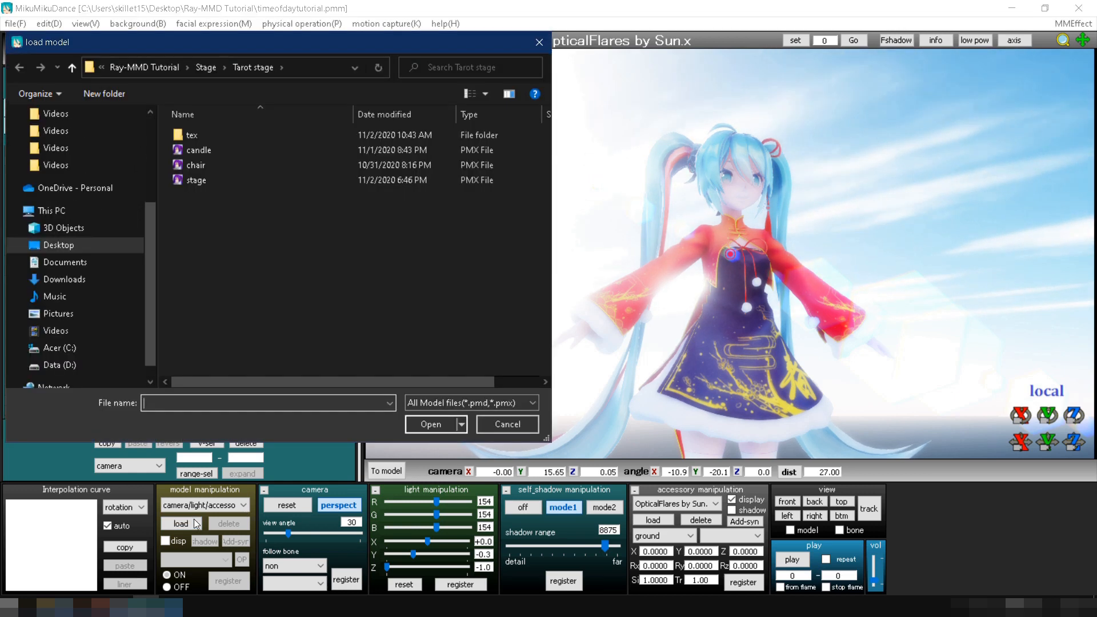
left_click(206, 67)
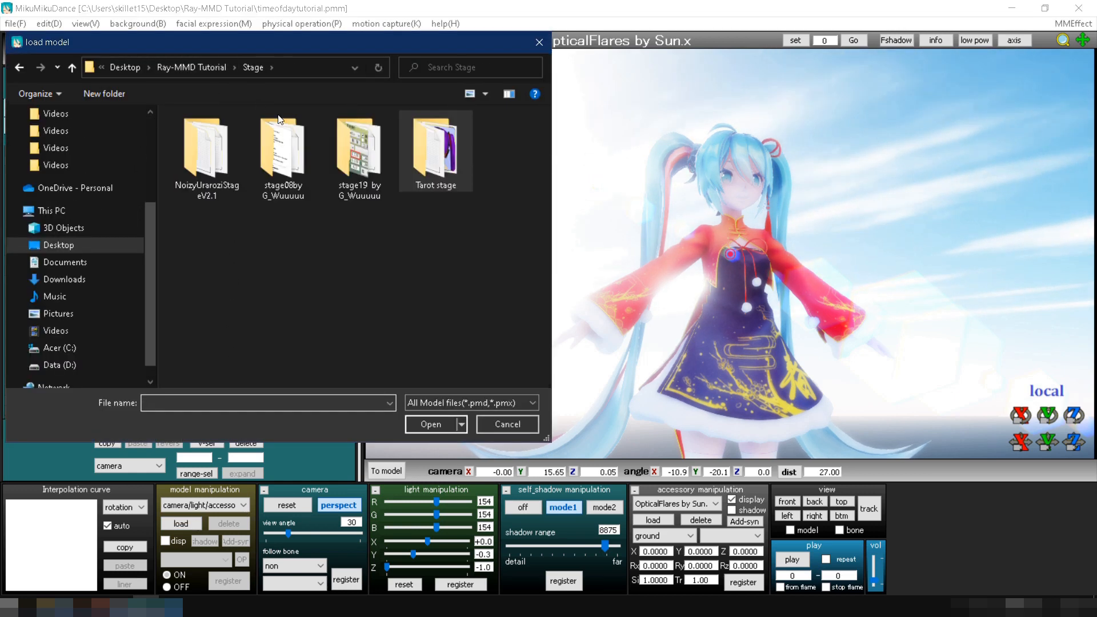
double_click(358, 150)
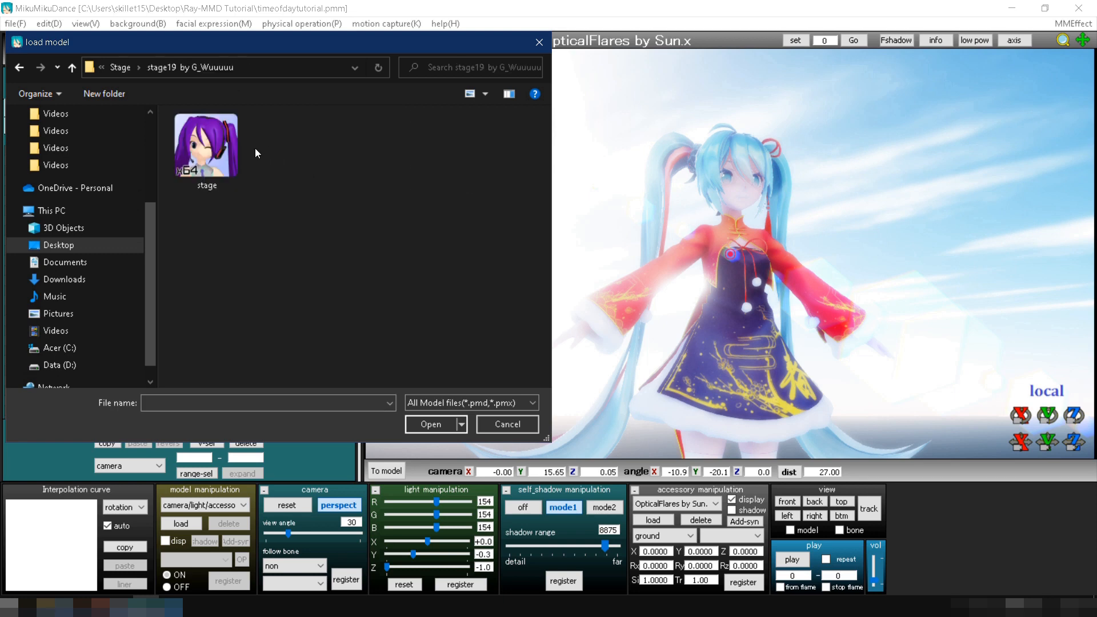
double_click(225, 153)
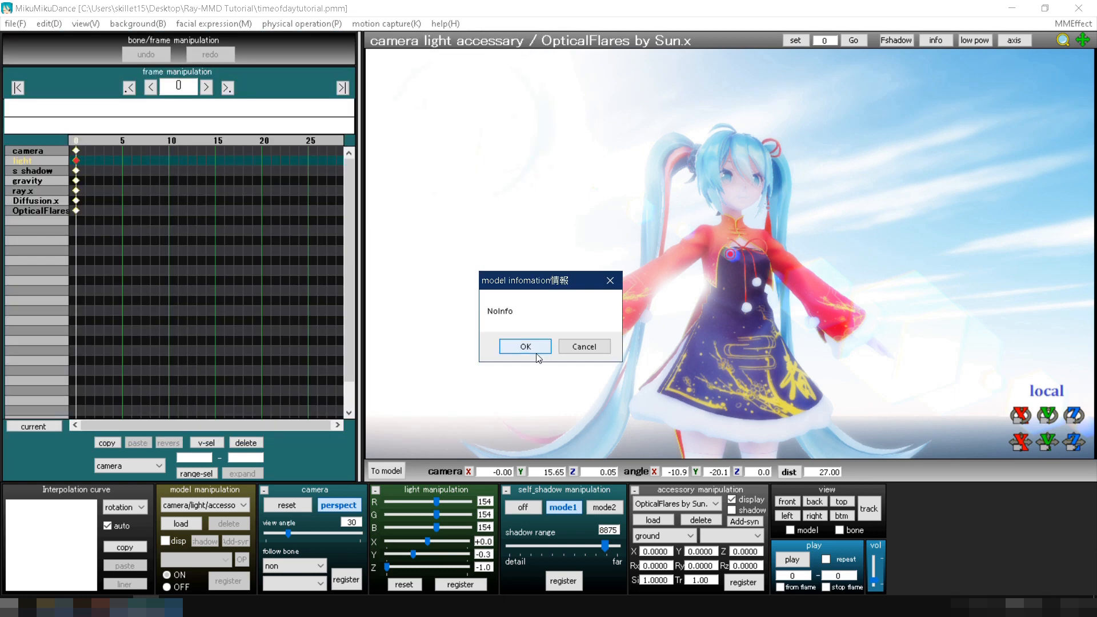
left_click(525, 346)
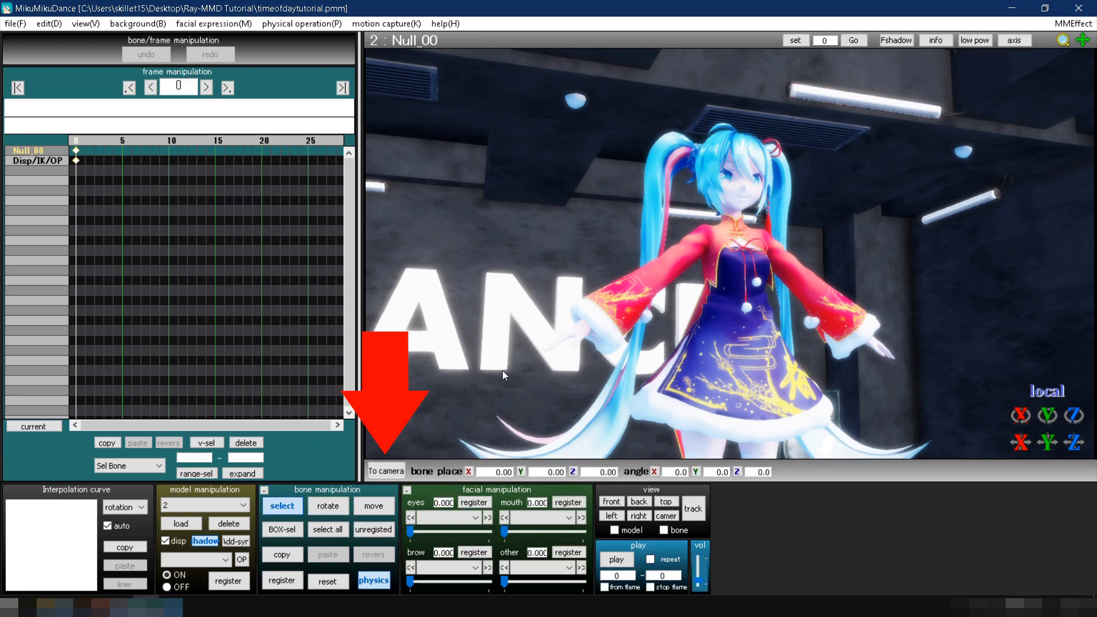
Assign the ray-mmd-1.5.2 main effect to the new stage.pmx in the Main effect mapping and apply it.
left_click(398, 471)
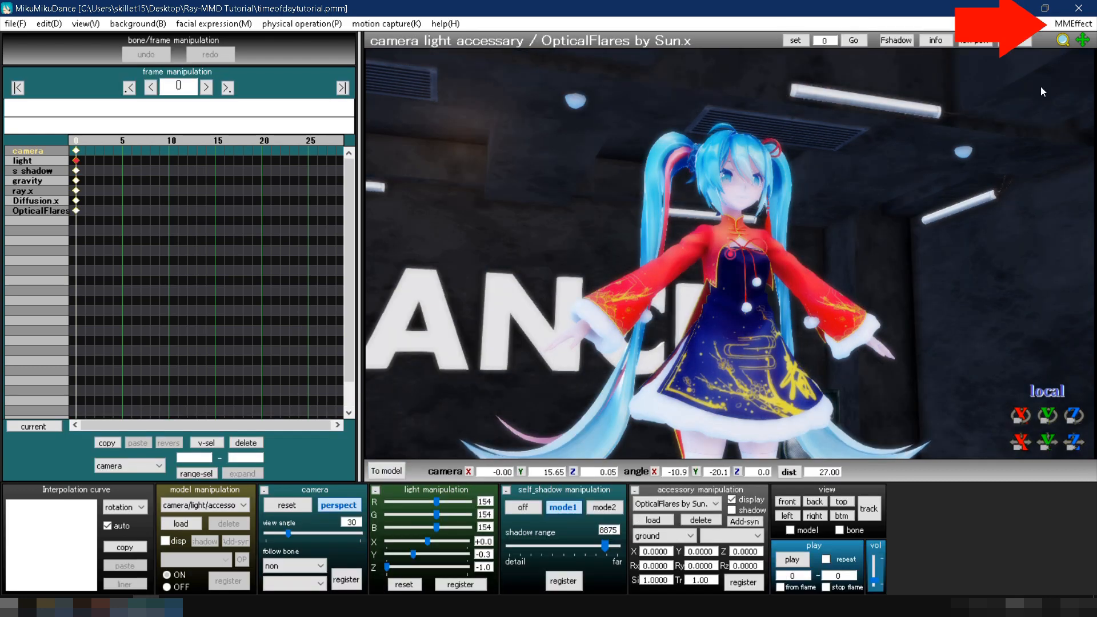
left_click(1073, 23)
left_click(1045, 41)
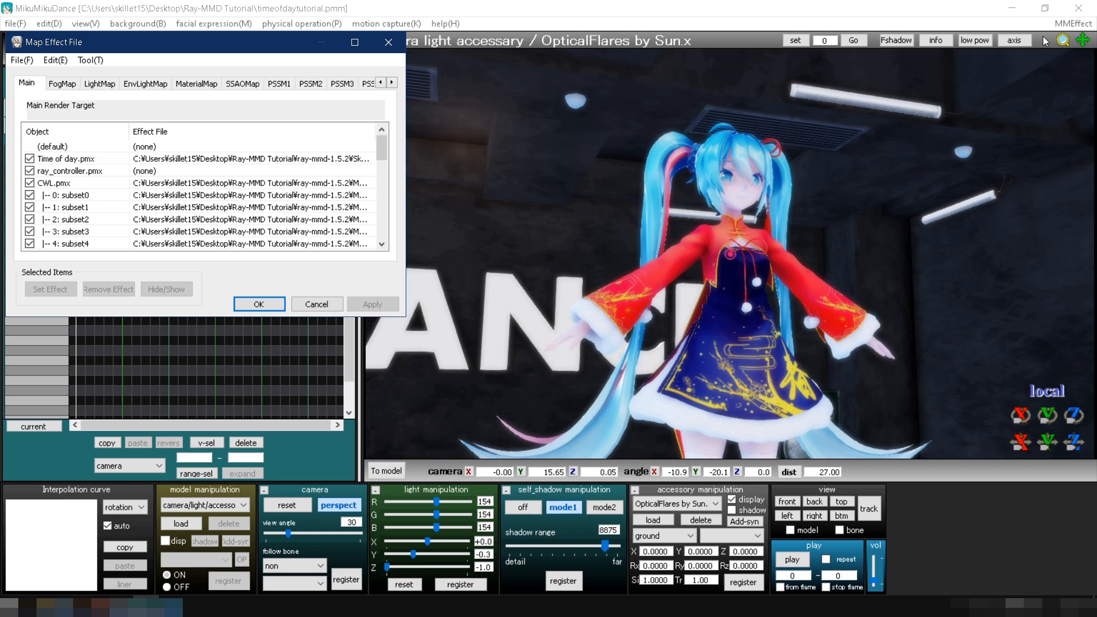
scroll(129, 212, "down", 9)
double_click(127, 208)
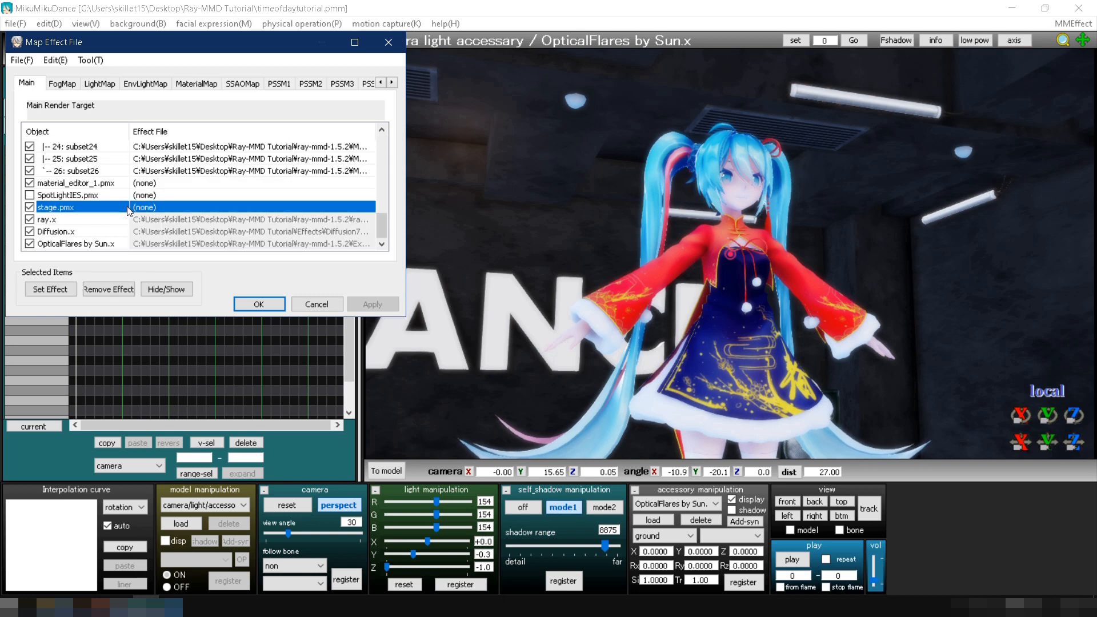
double_click(211, 173)
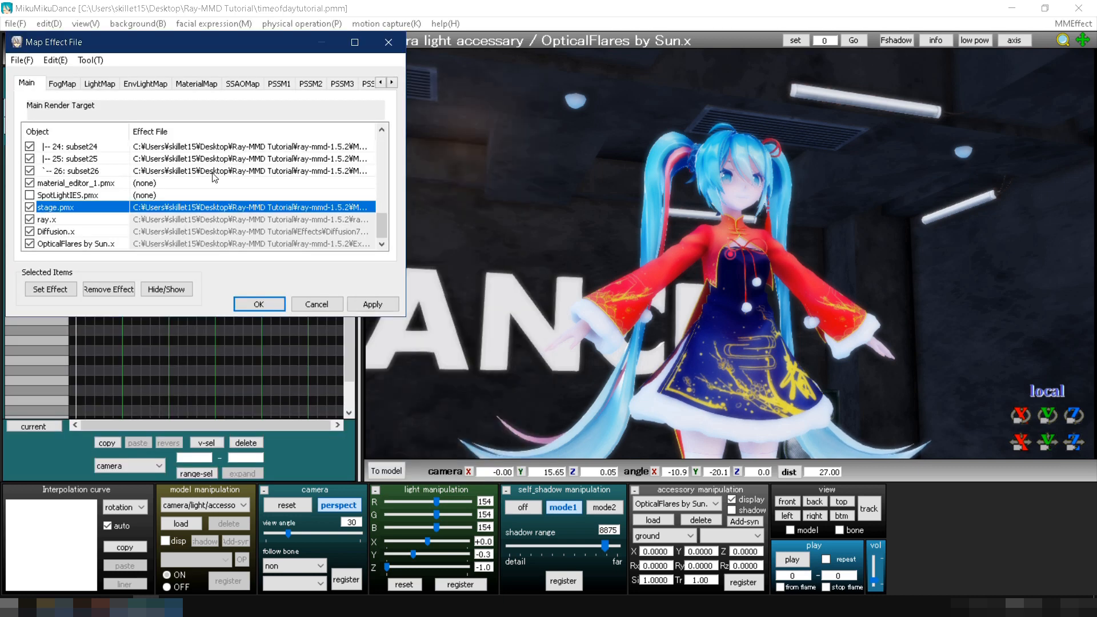
left_click(362, 302)
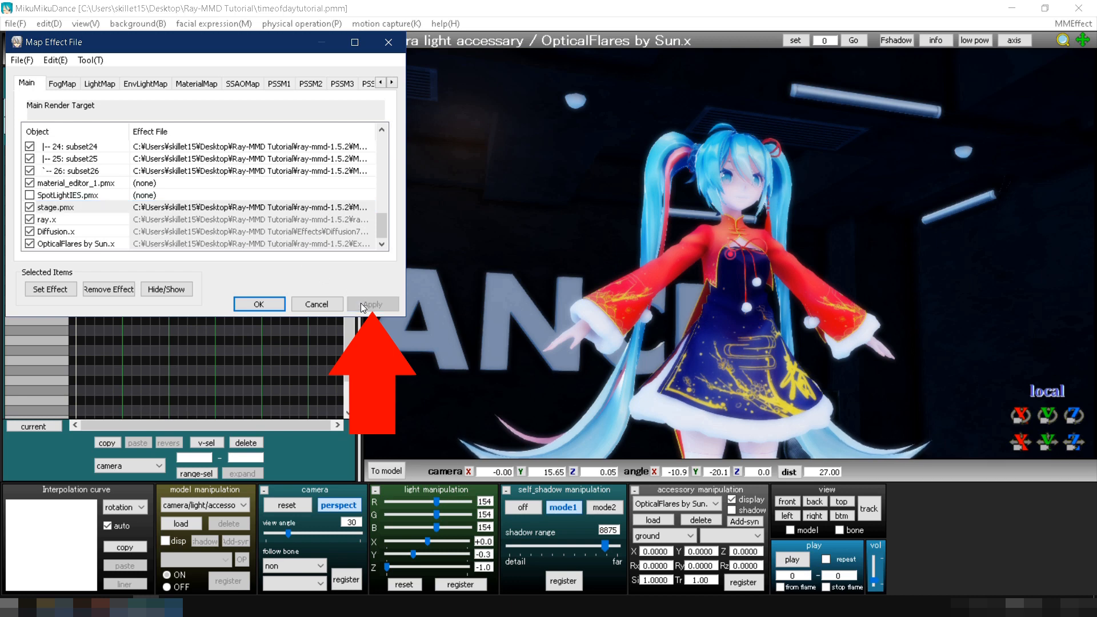
left_click(275, 304)
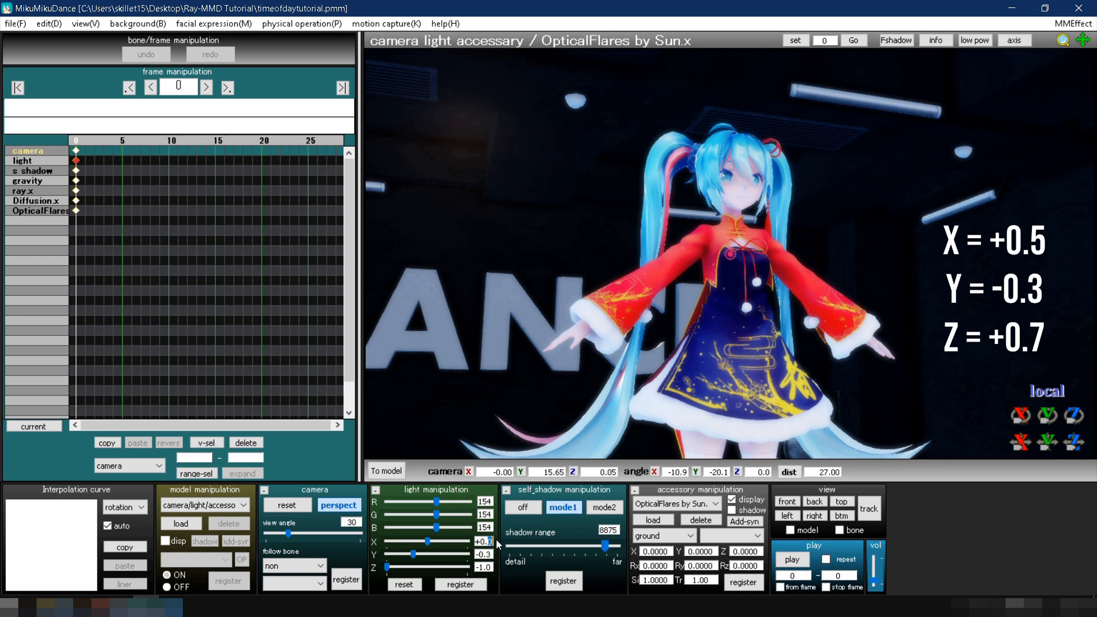
Set the light direction to X +0.5 and Z +0.7 and register the light.
key("Return")
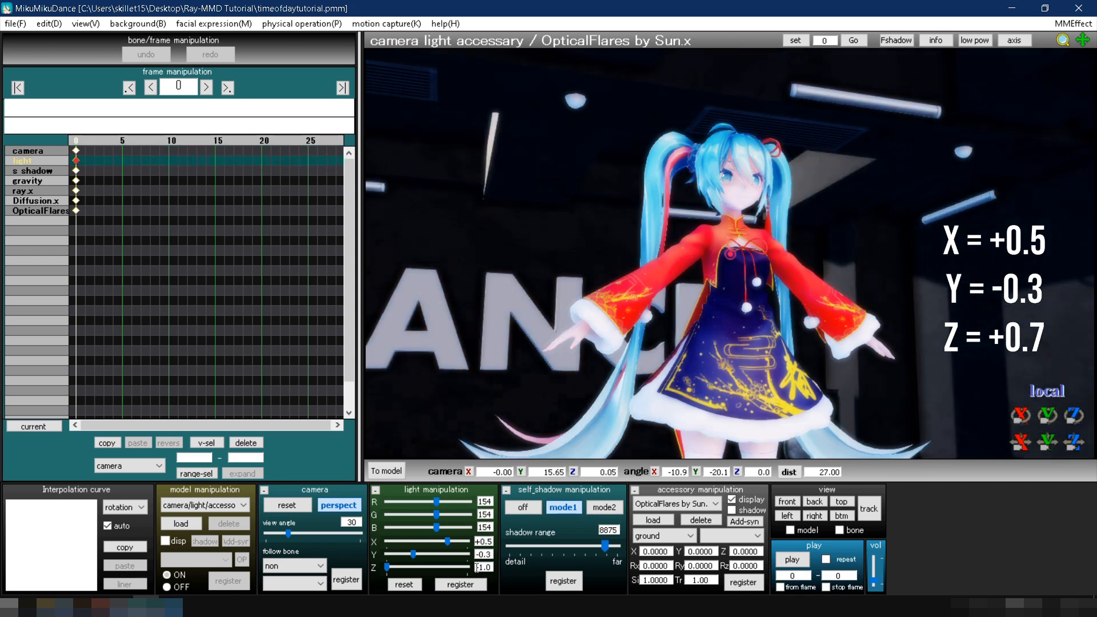
type("0.7")
key("Return")
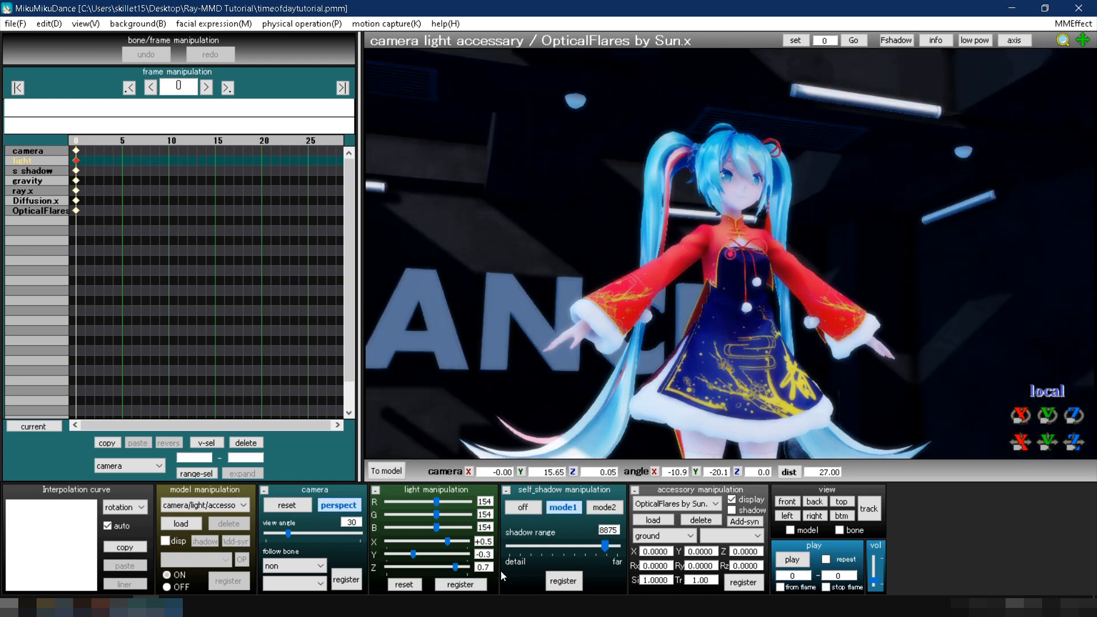
left_click(460, 584)
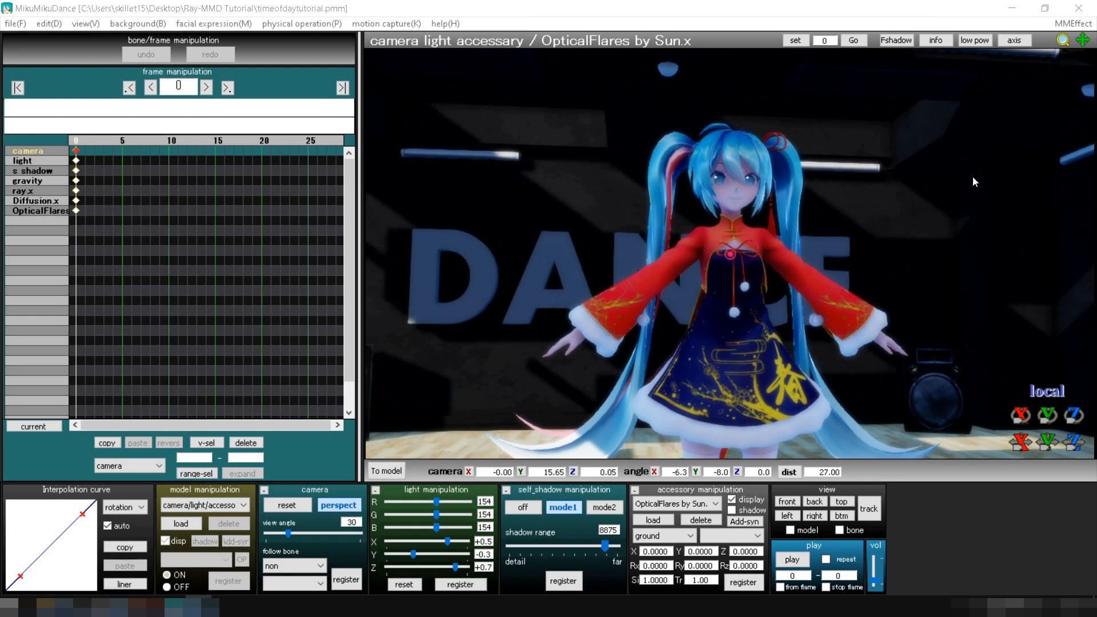
left_click(972, 177)
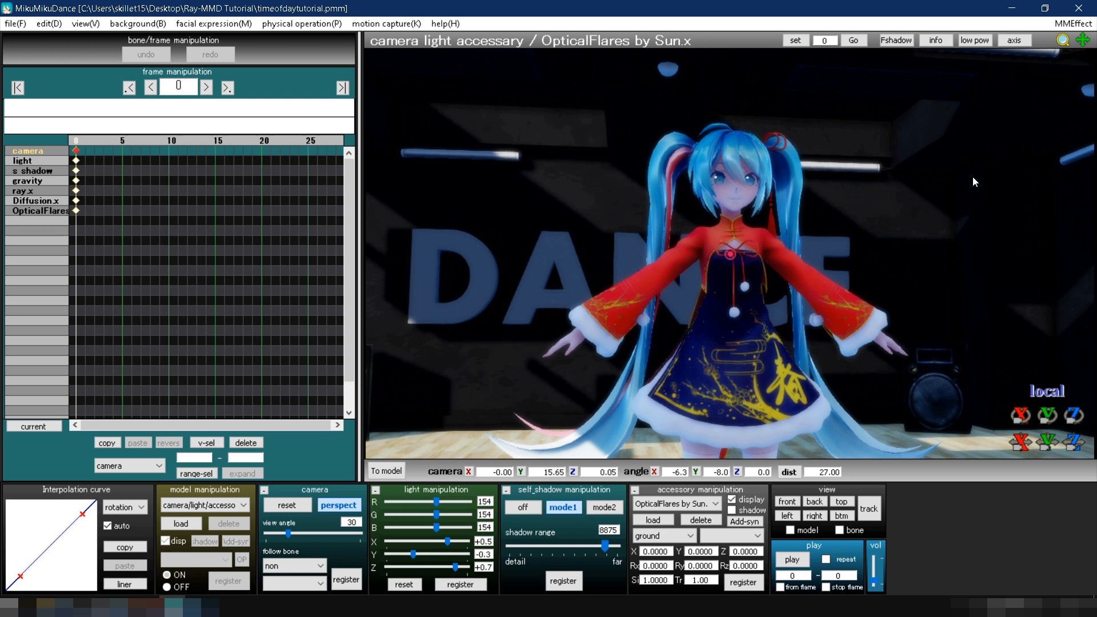
Expand stage.pmx into its material subsets in the MaterialMap effect mapping.
left_click(1071, 24)
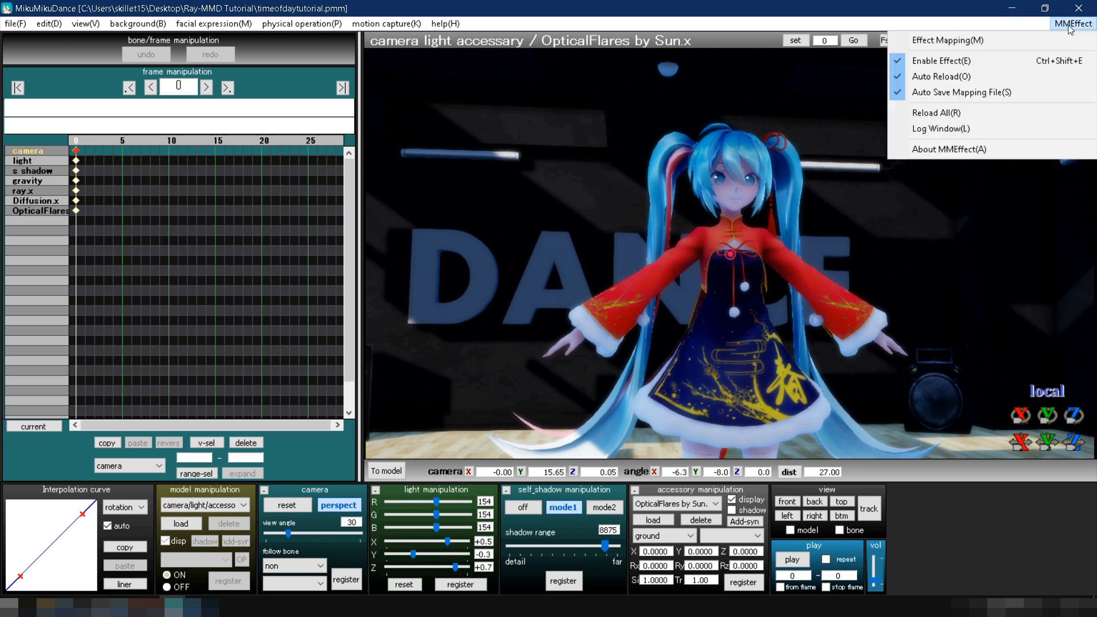
left_click(1058, 40)
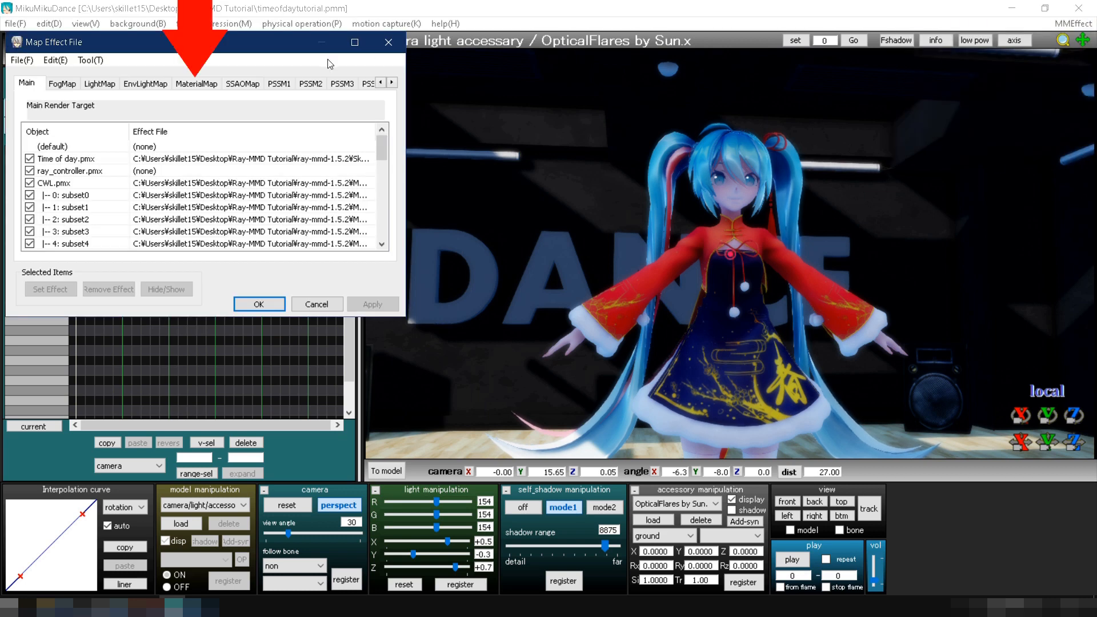
left_click(196, 83)
scroll(118, 156, "down", 10)
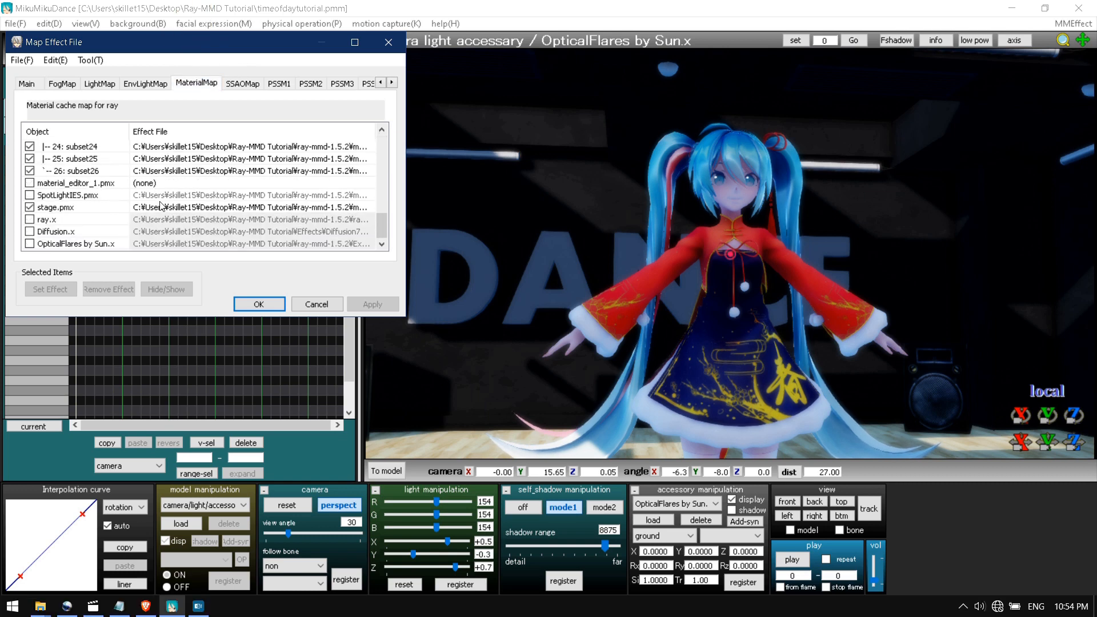
right_click(164, 222)
left_click(234, 287)
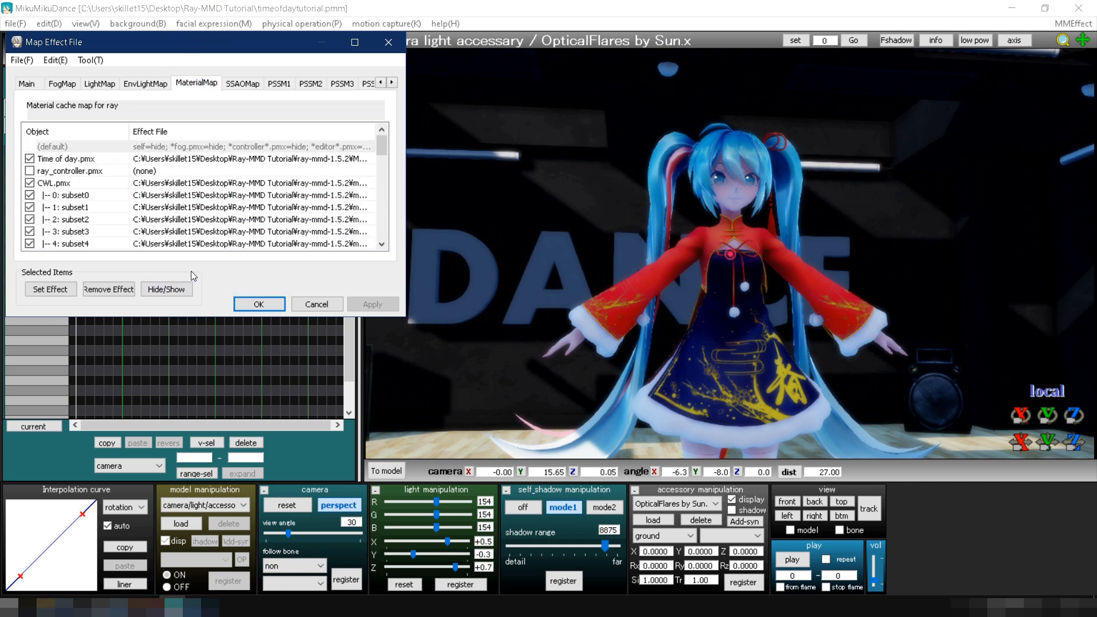
scroll(203, 176, "down", 5)
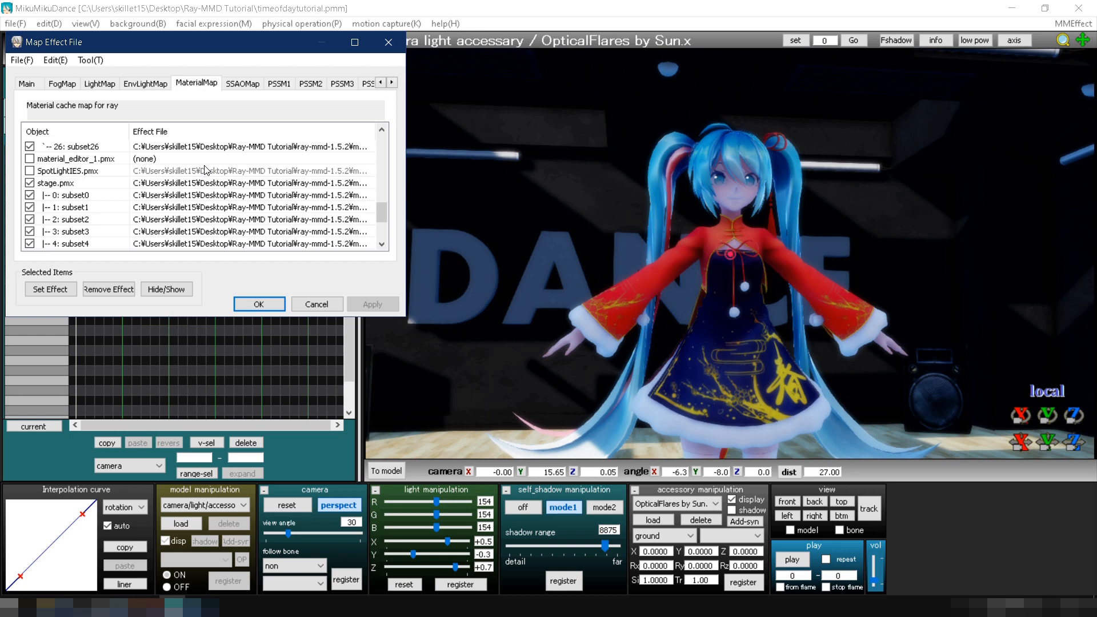
Switch subset1 of stage.pmx off and back on in the MaterialMap to identify which part of the stage it covers.
left_click(105, 209)
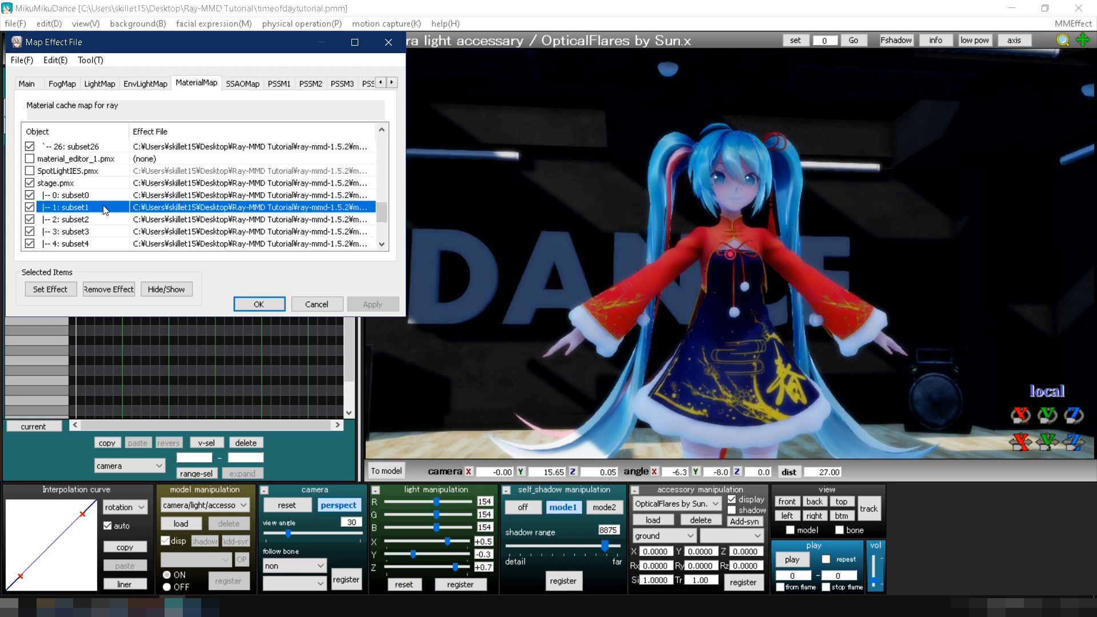
left_click(30, 207)
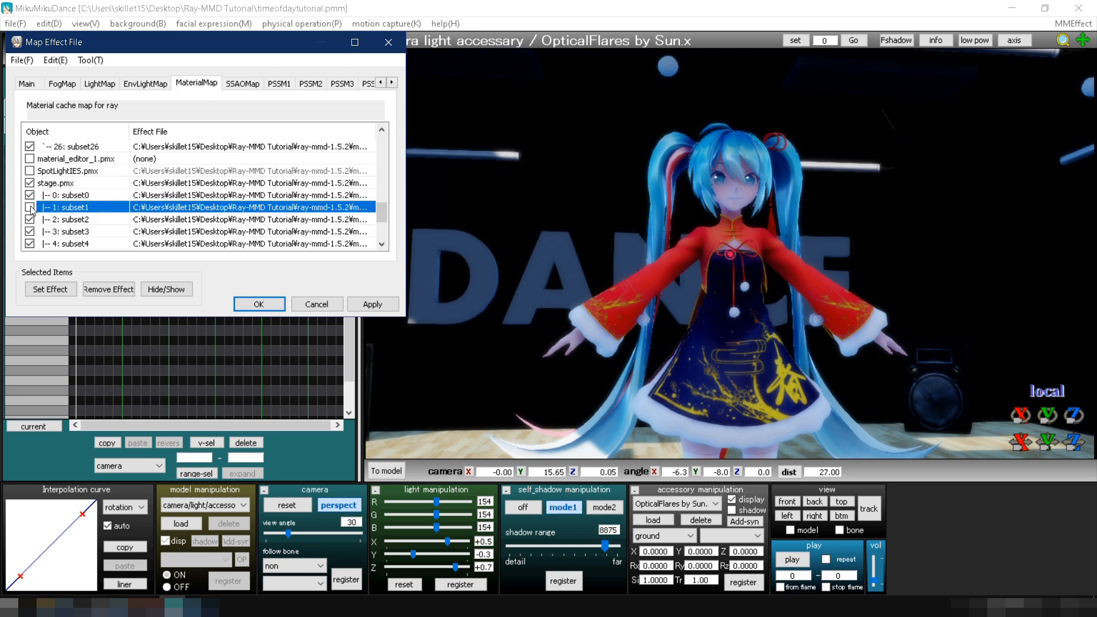
left_click(30, 207)
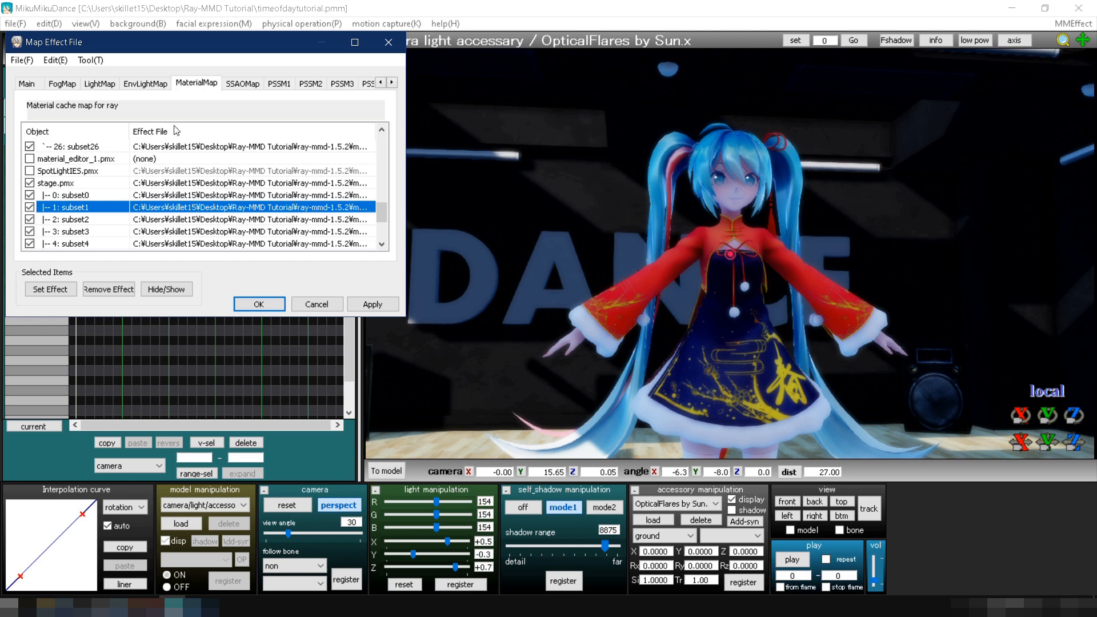
Disable subset1 of stage.pmx in the SSAOMap, the PSSM1 to PSSM4 shadow maps and the EyeLumMap.
left_click(240, 85)
left_click(30, 207)
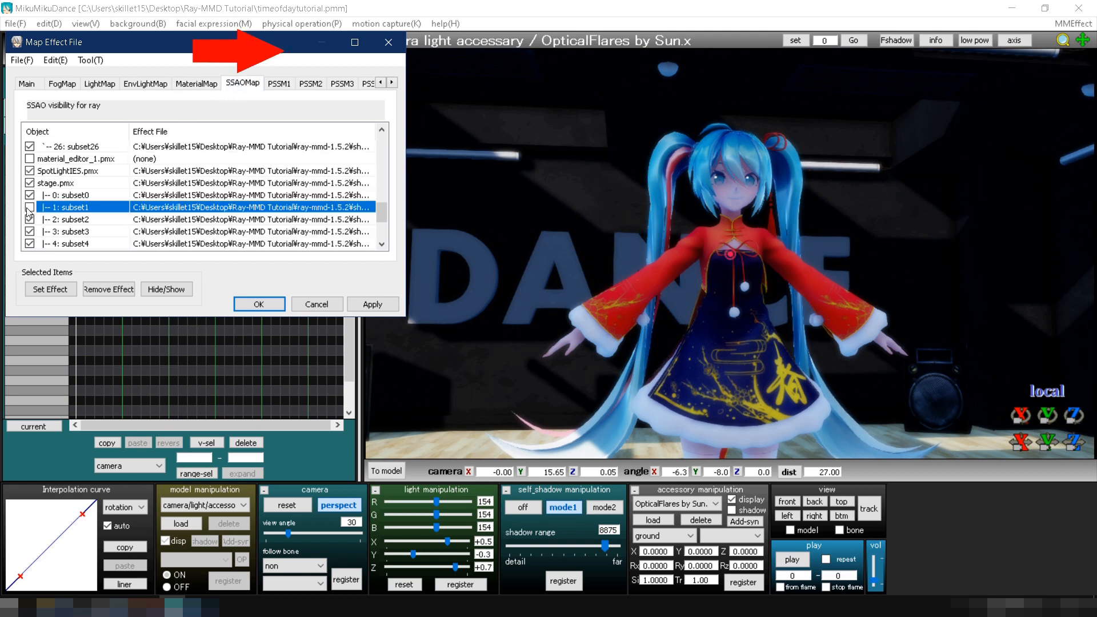
left_click(279, 83)
left_click(309, 87)
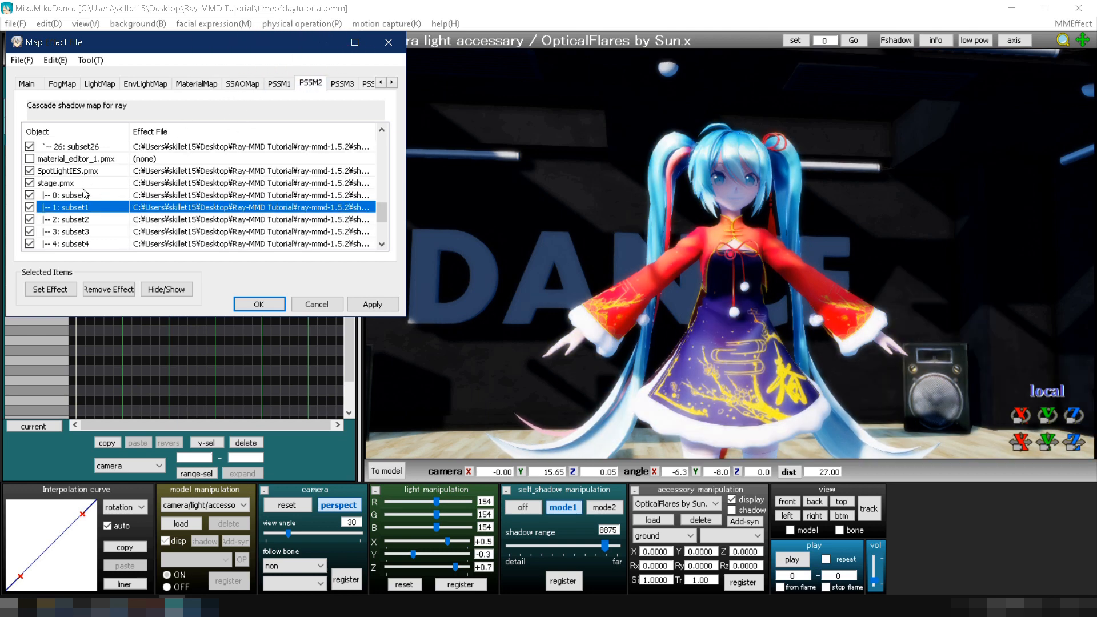
left_click(30, 207)
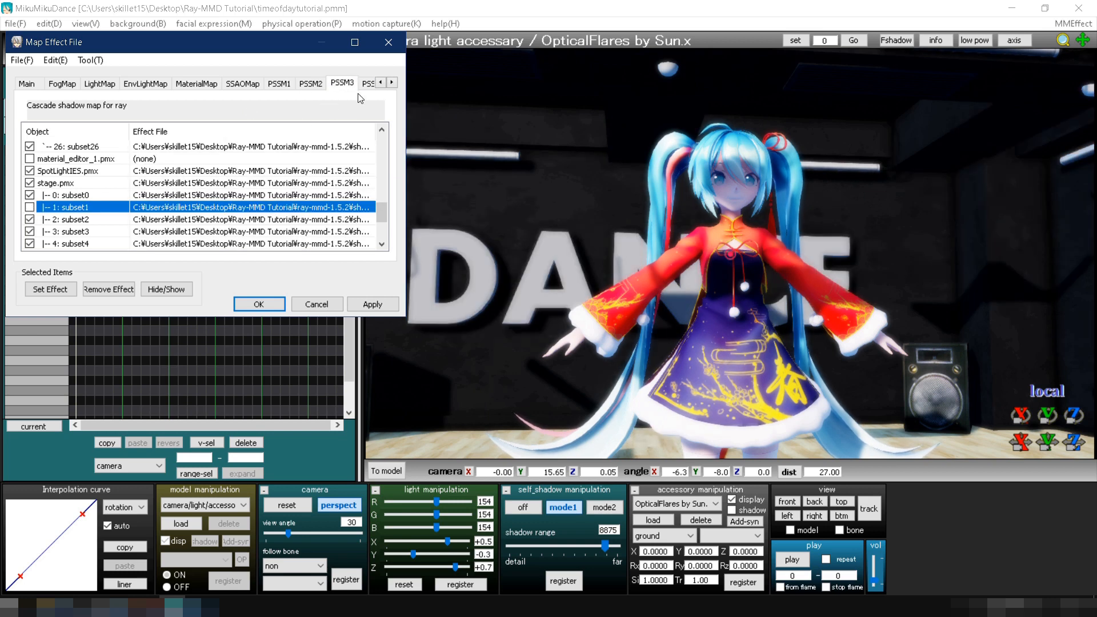
left_click(29, 208)
left_click(368, 85)
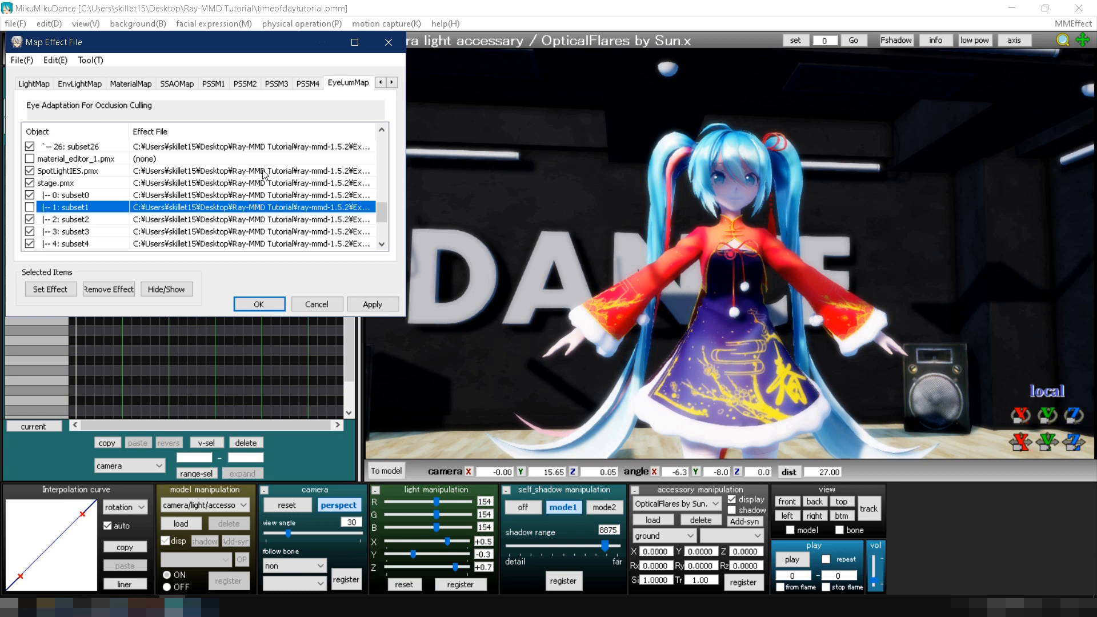
Disable subsets 3, 4, 7 and 8 of stage.pmx in the SSAOMap, PSSM1 to PSSM4 and EyeLumMap, and apply the effect mapping.
scroll(217, 180, "down", 2)
left_click(85, 160)
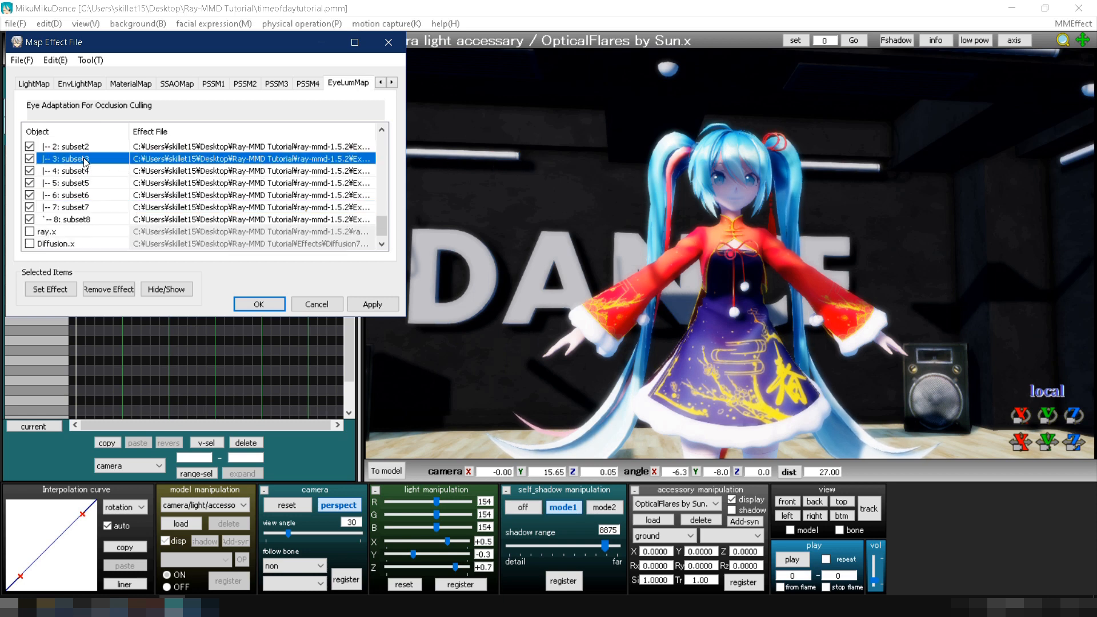
left_click(76, 171, "shift")
left_click(64, 208, "ctrl")
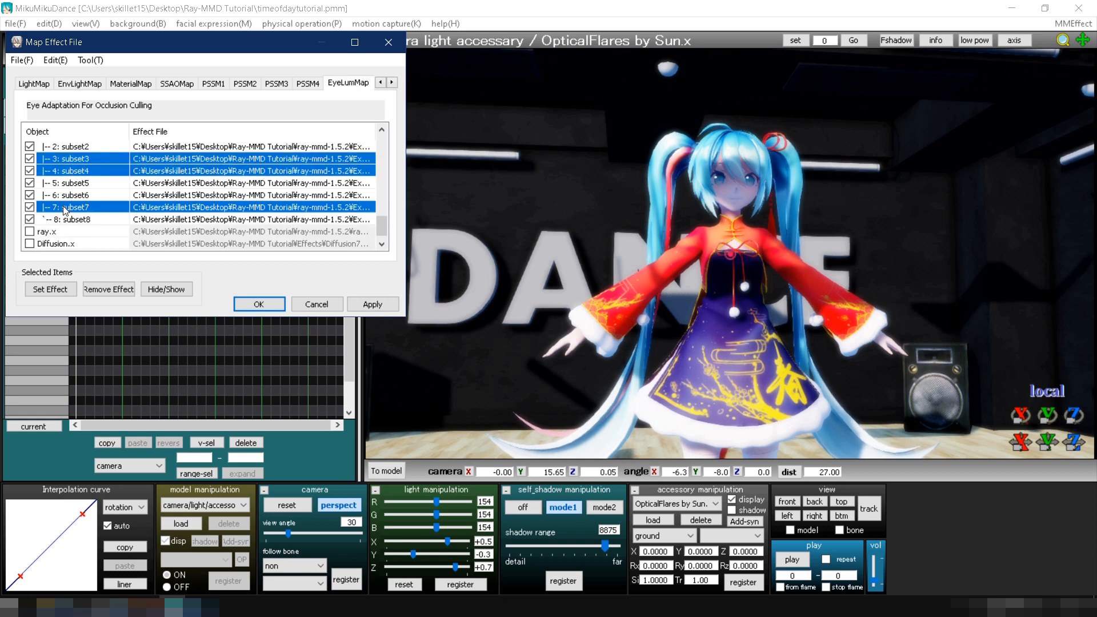
left_click(69, 222, "ctrl")
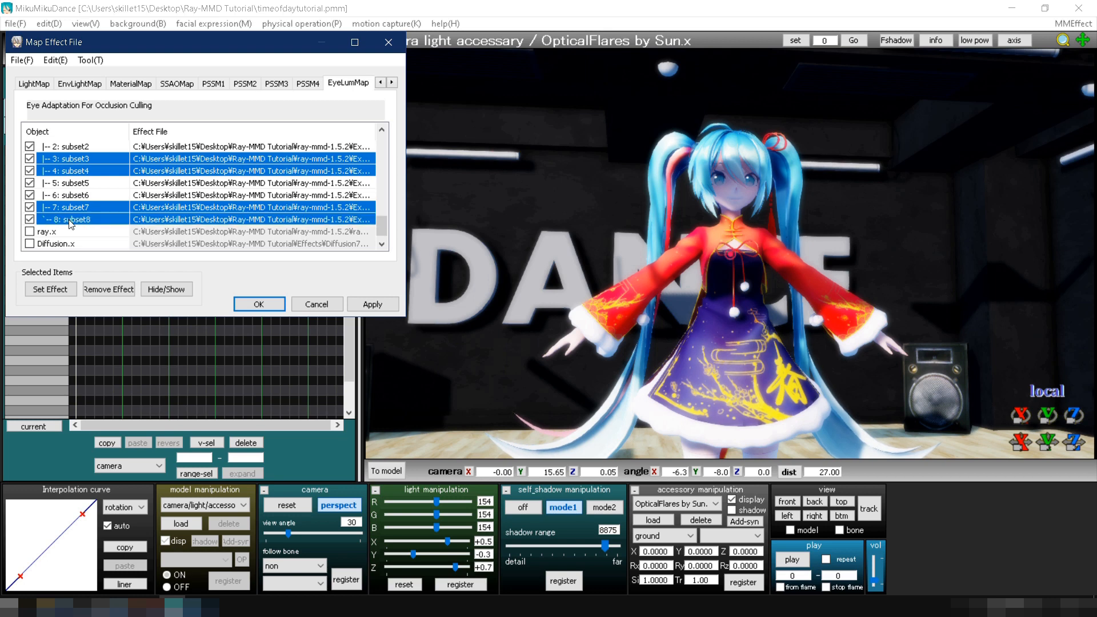
left_click(172, 87)
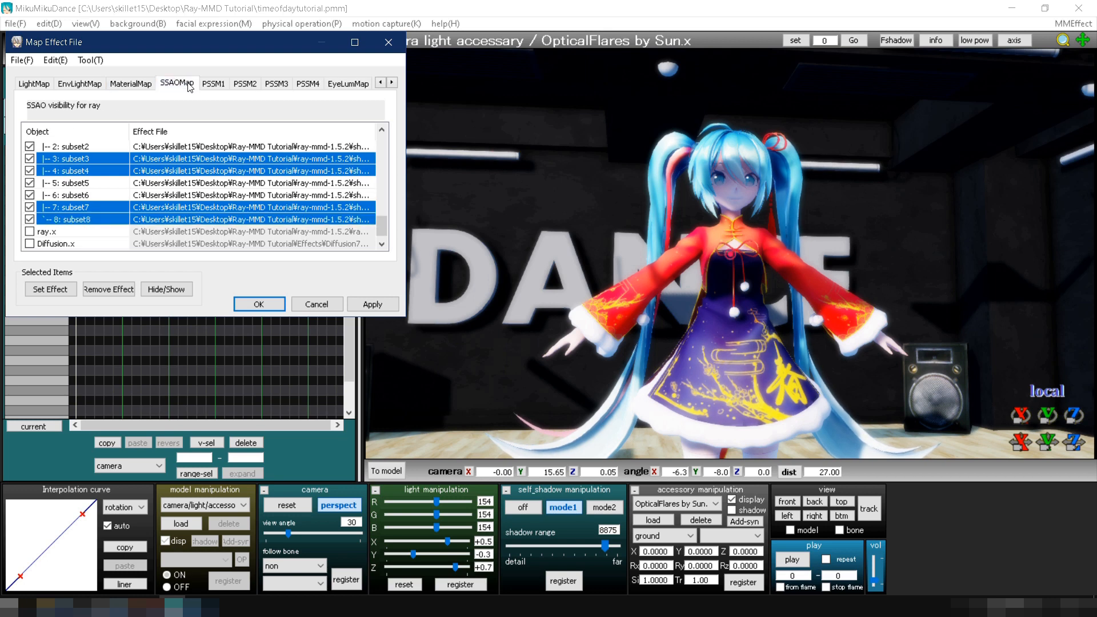
left_click(32, 157)
left_click(245, 85)
left_click(276, 84)
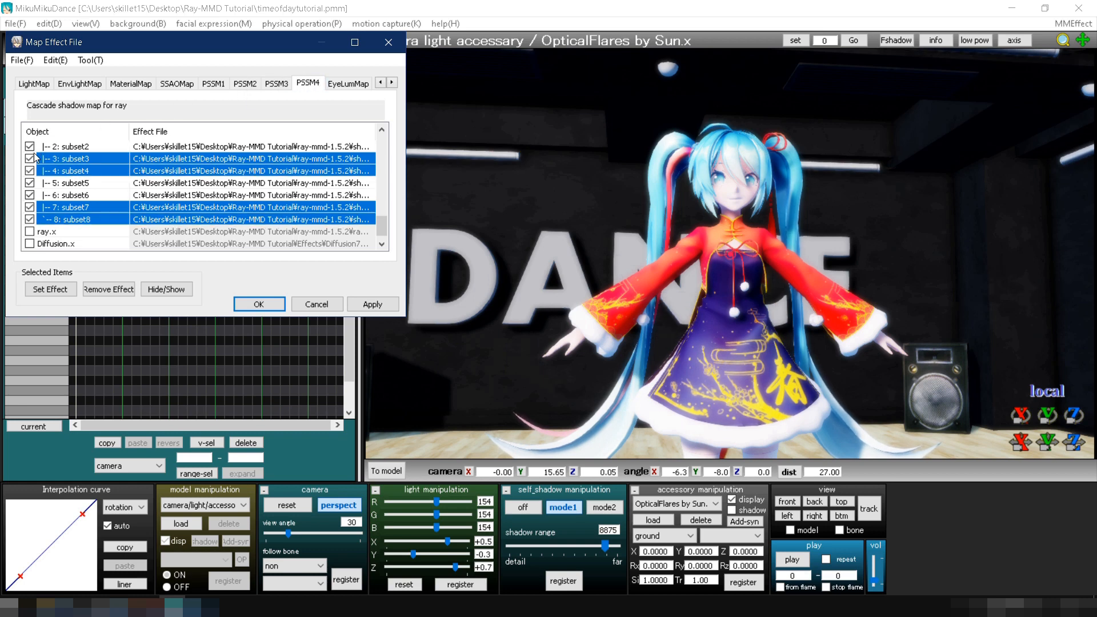
left_click(347, 83)
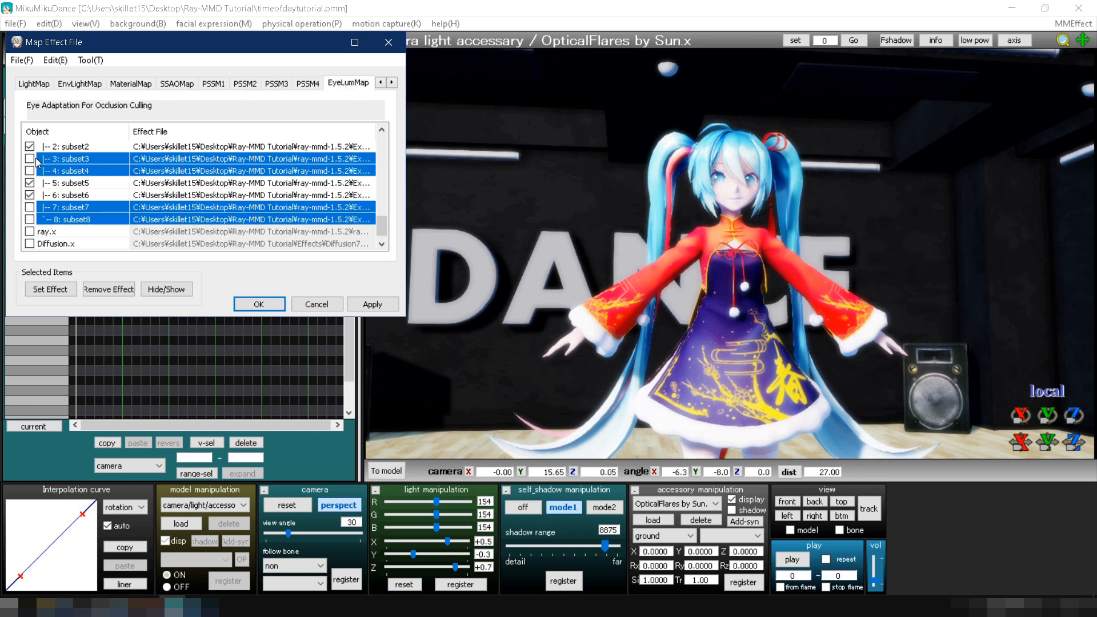
left_click(372, 303)
left_click(268, 304)
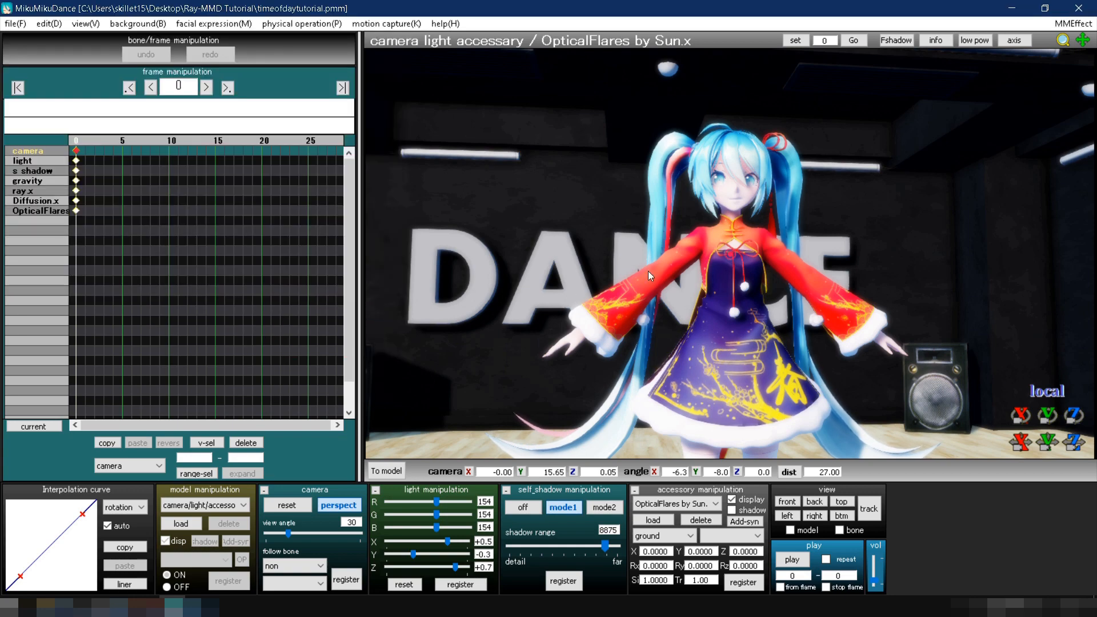
right_click_drag(704, 251, 657, 249)
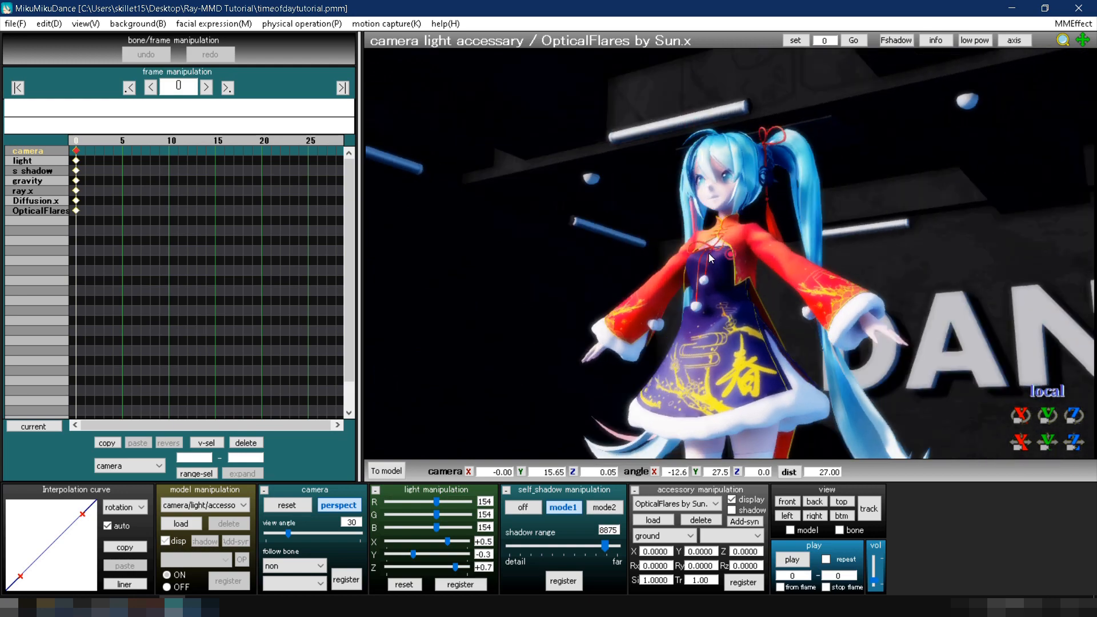